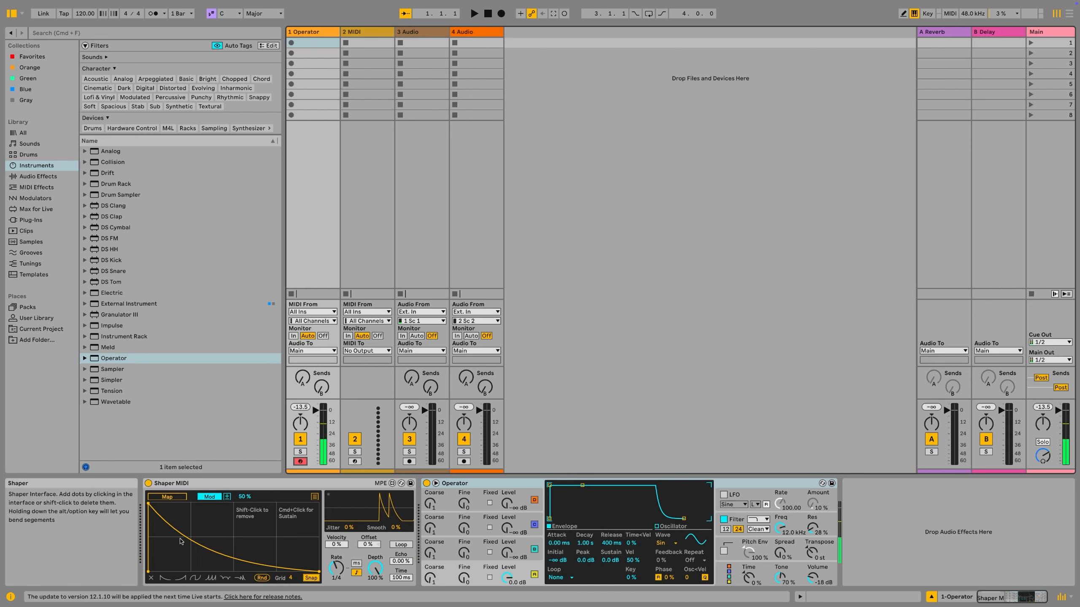
Map the Shaper MIDI curve to Operator's oscillator B level and try out a two-point edit and randomized shapes
click(191, 512)
click(234, 556)
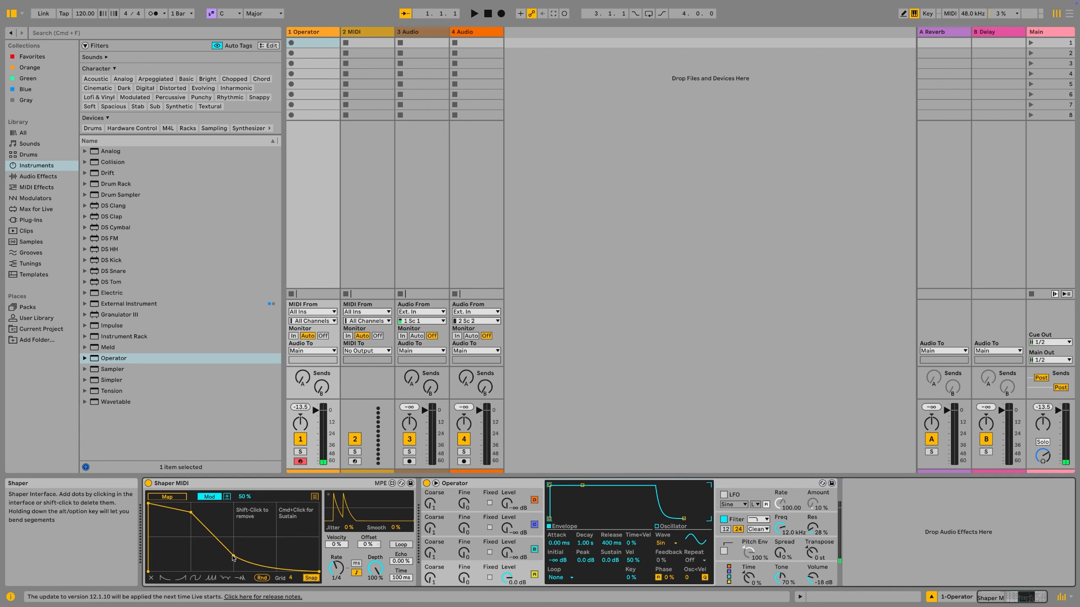
click(209, 496)
click(508, 553)
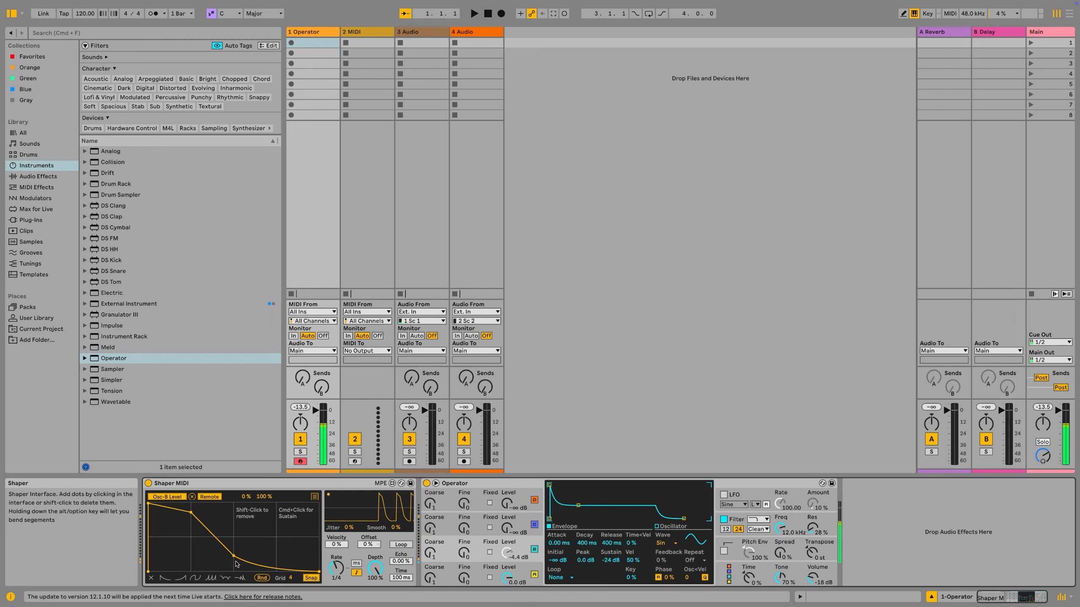
click(262, 579)
click(262, 579)
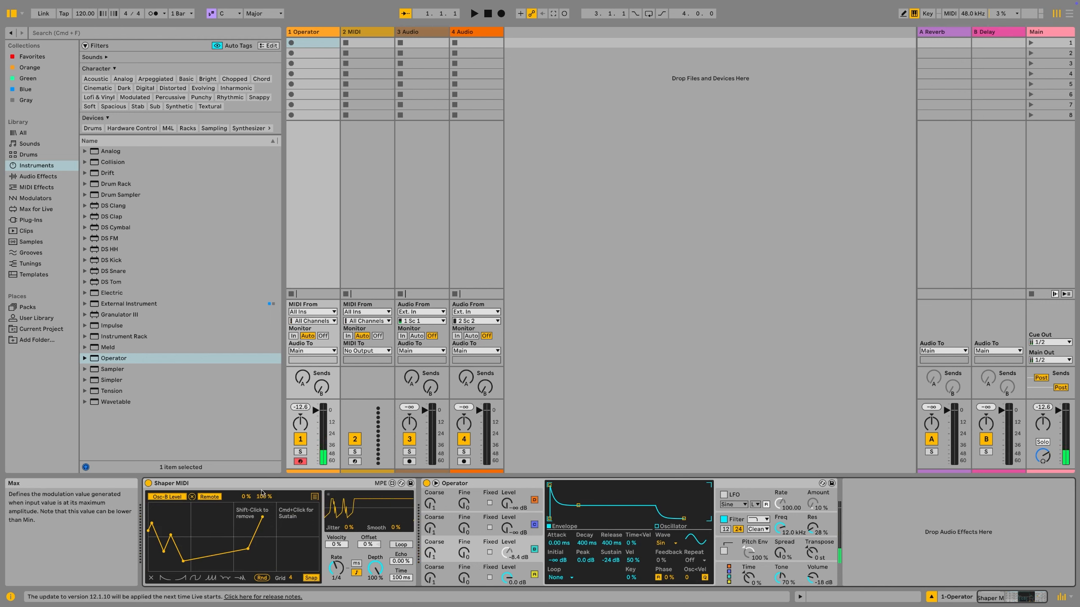
Replace the Shaper MIDI device in front of Operator with a fresh default Shaper MIDI from the MIDI effects
click(236, 483)
key(Delete)
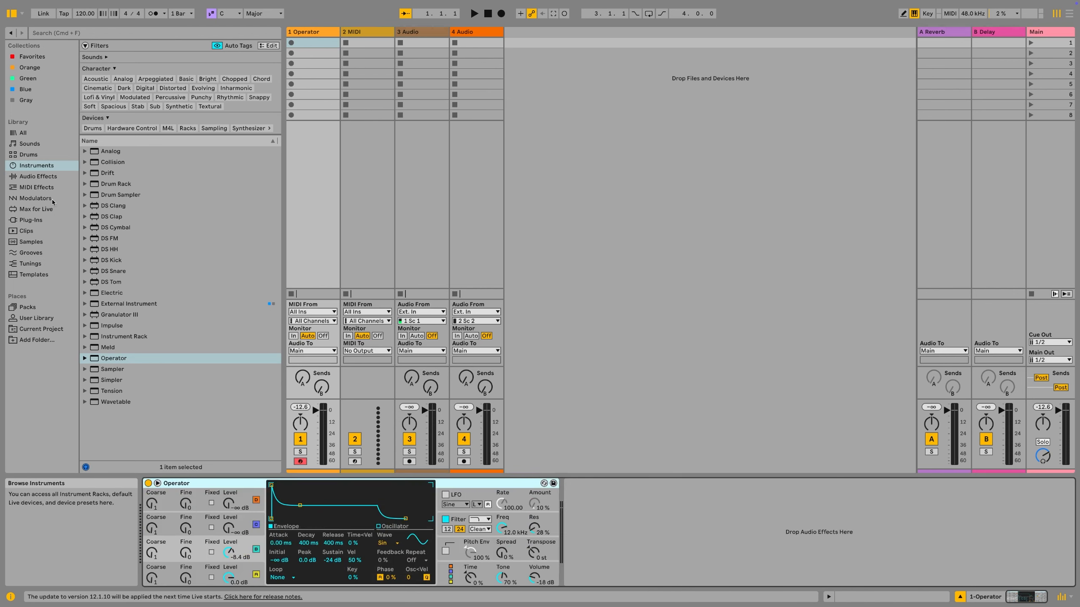
click(45, 188)
double_click(125, 243)
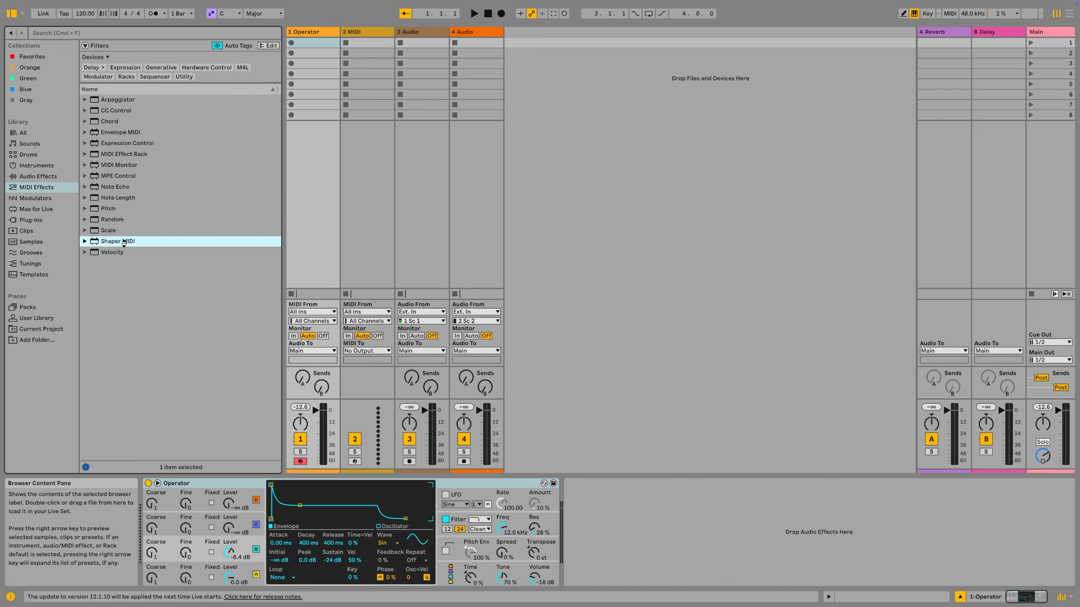
Create a one-bar MIDI clip in the Operator track's first slot and draw a C2 note spanning the whole bar
double_click(309, 43)
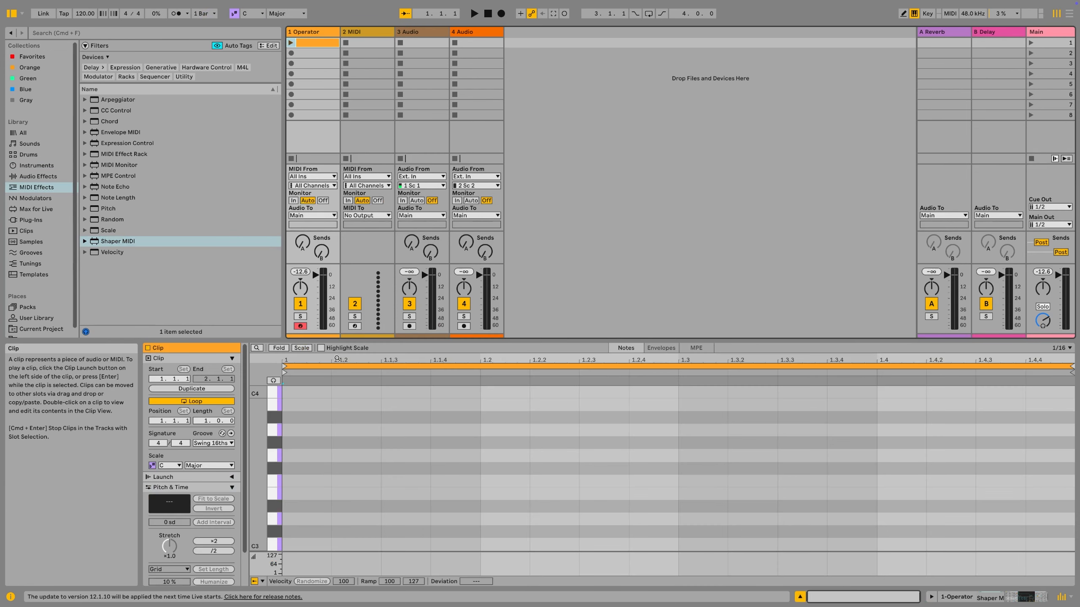
key(b)
scroll(327, 494, down, 5)
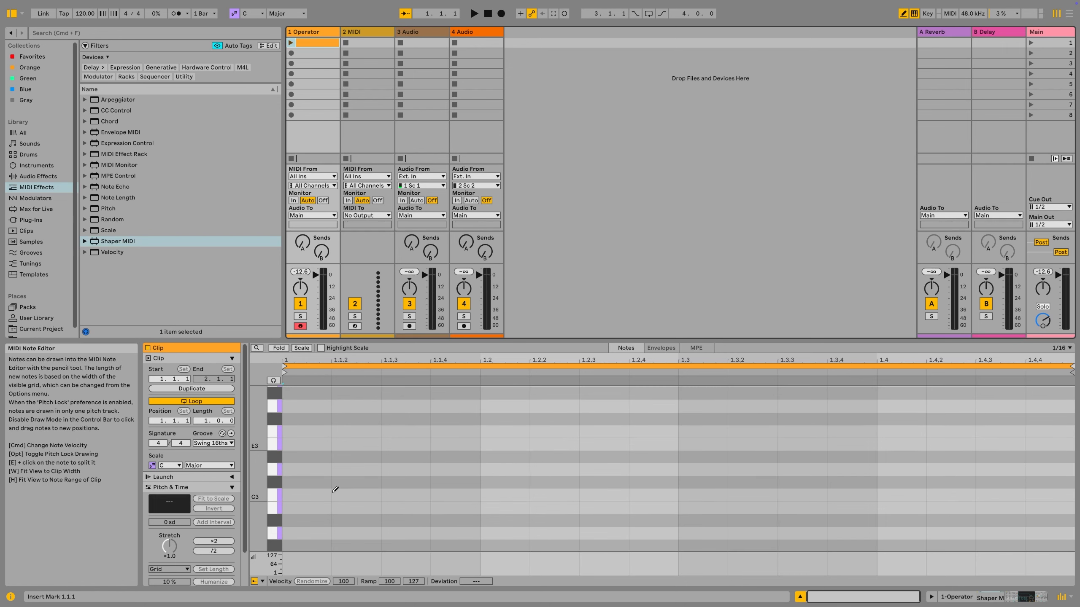
click(302, 517)
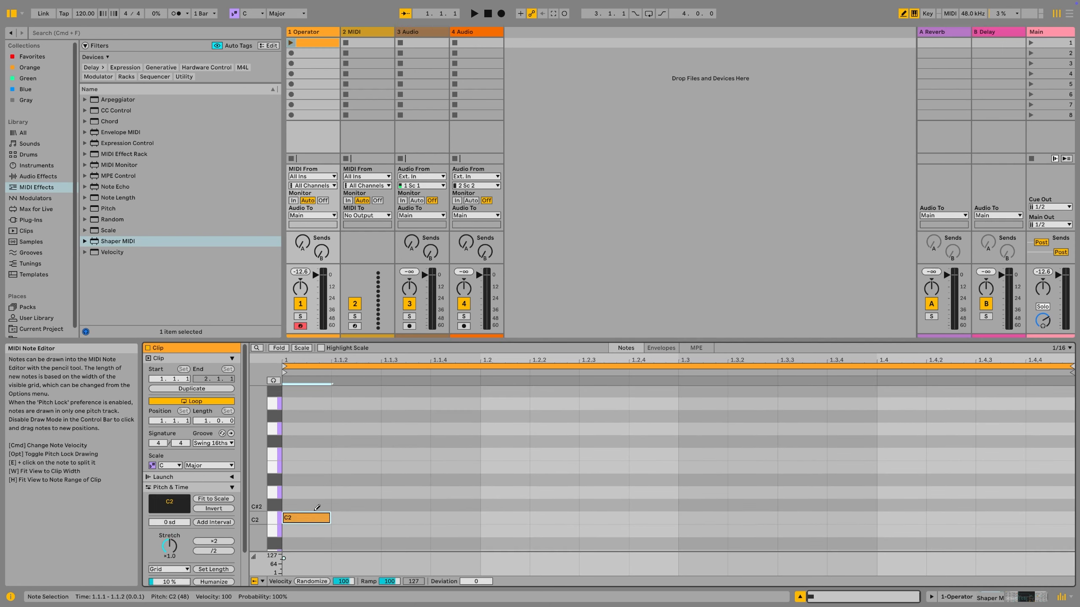
drag(329, 518, 1072, 517)
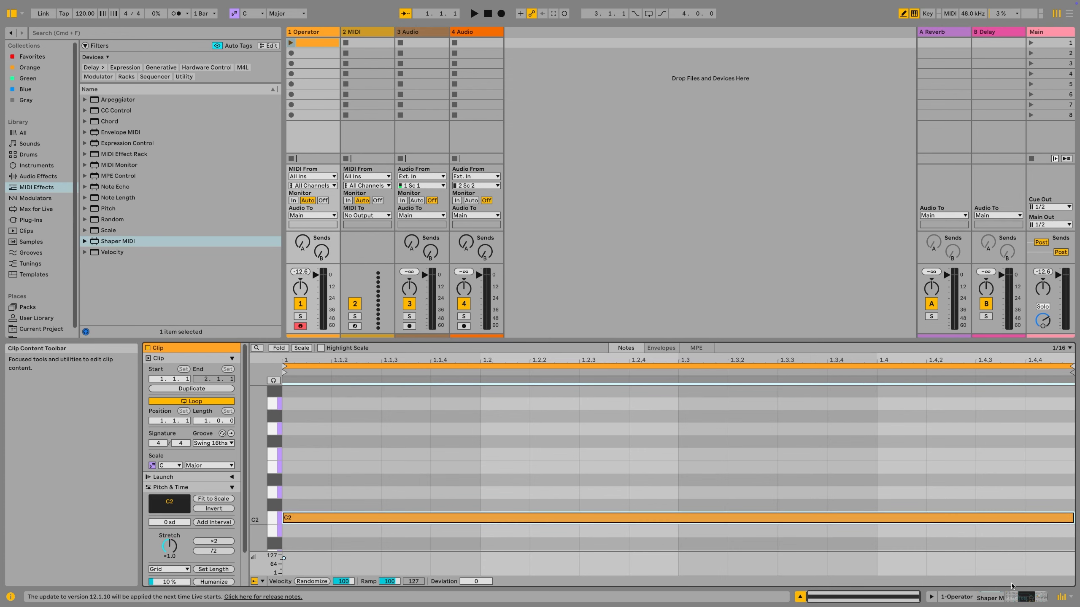
Return to the track's devices, launch the clip, and reset Operator's oscillator B level to -∞ dB
click(1040, 602)
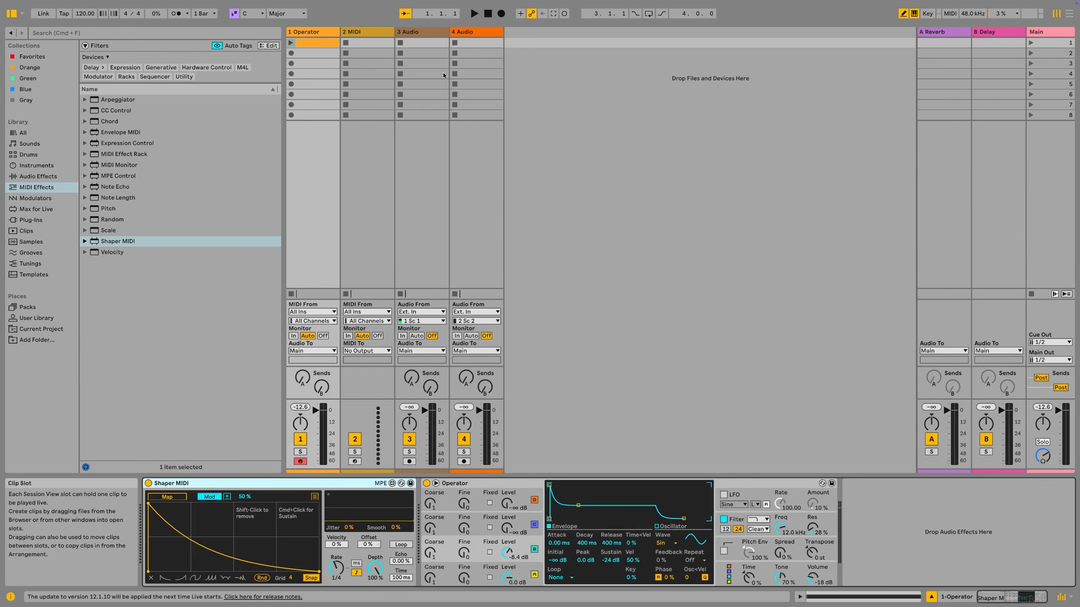
click(292, 42)
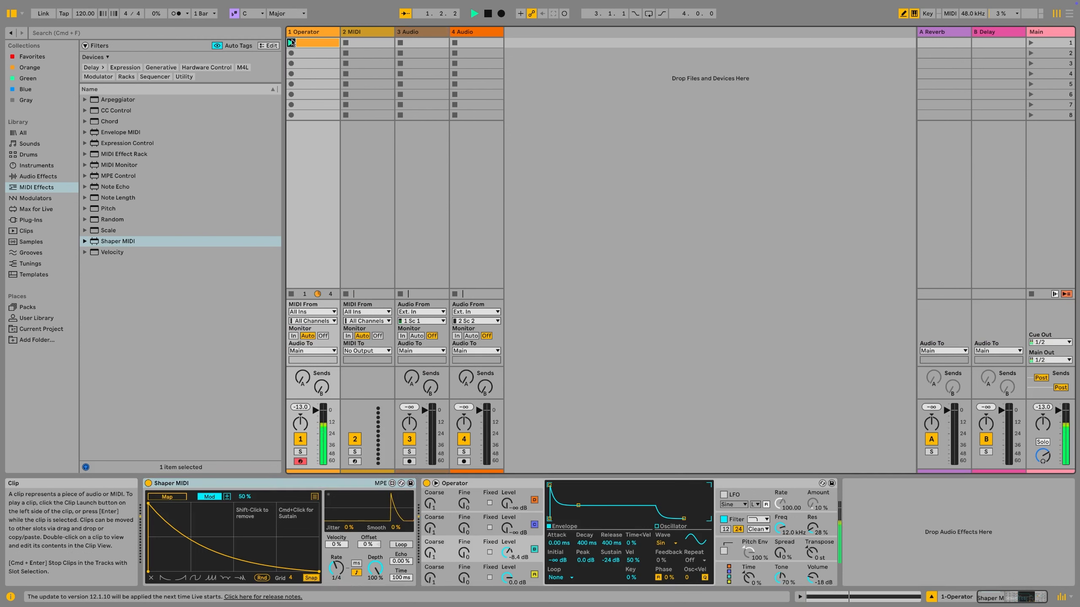
double_click(523, 560)
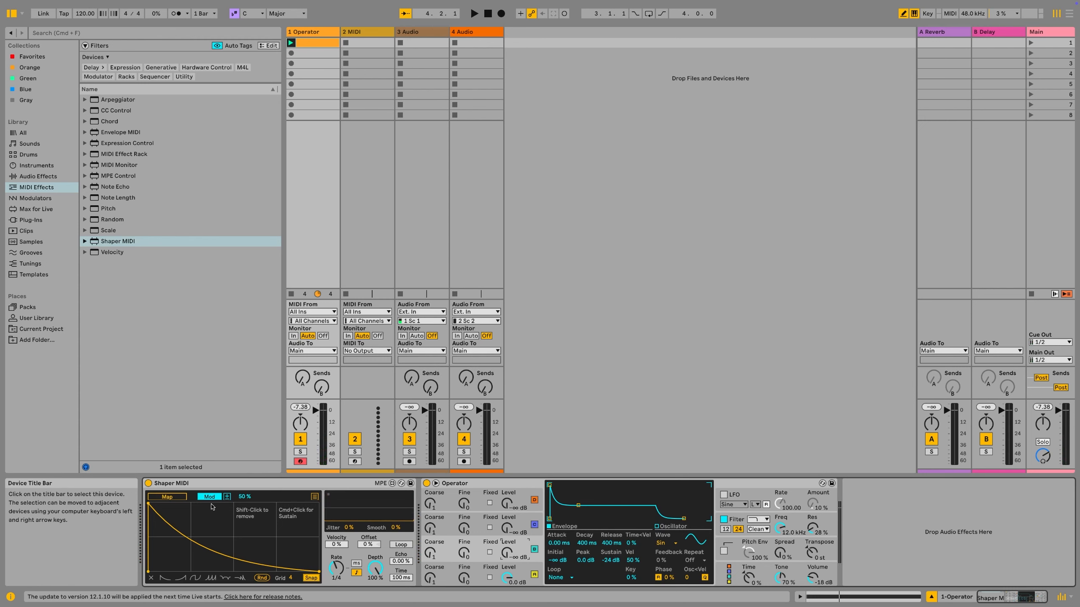
Set Shaper MIDI's rate to 1 and its grid to 16, checking the rate with clip playback
key(space)
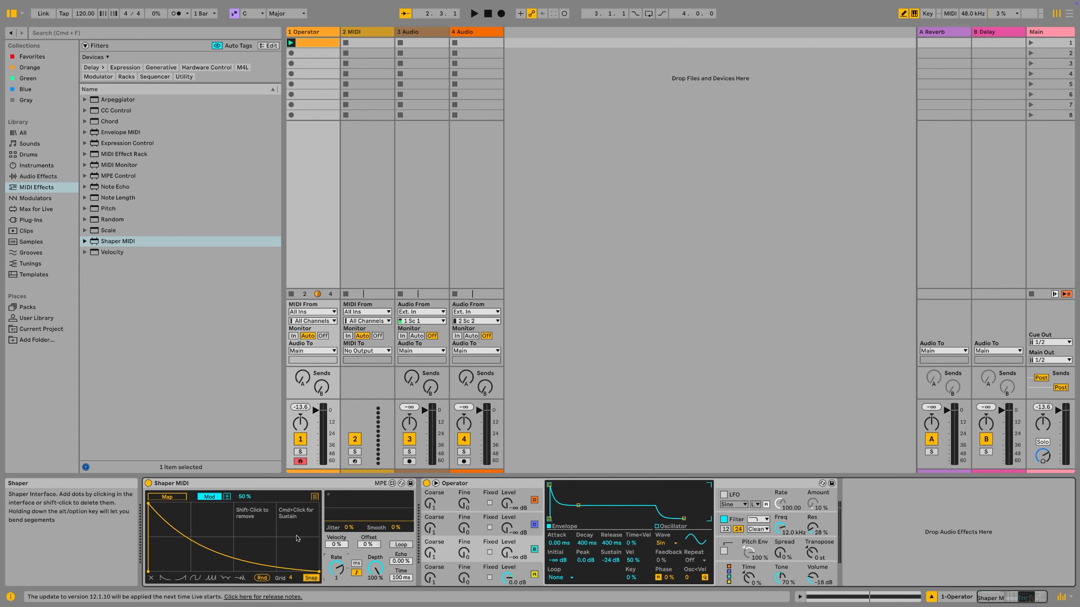
key(space)
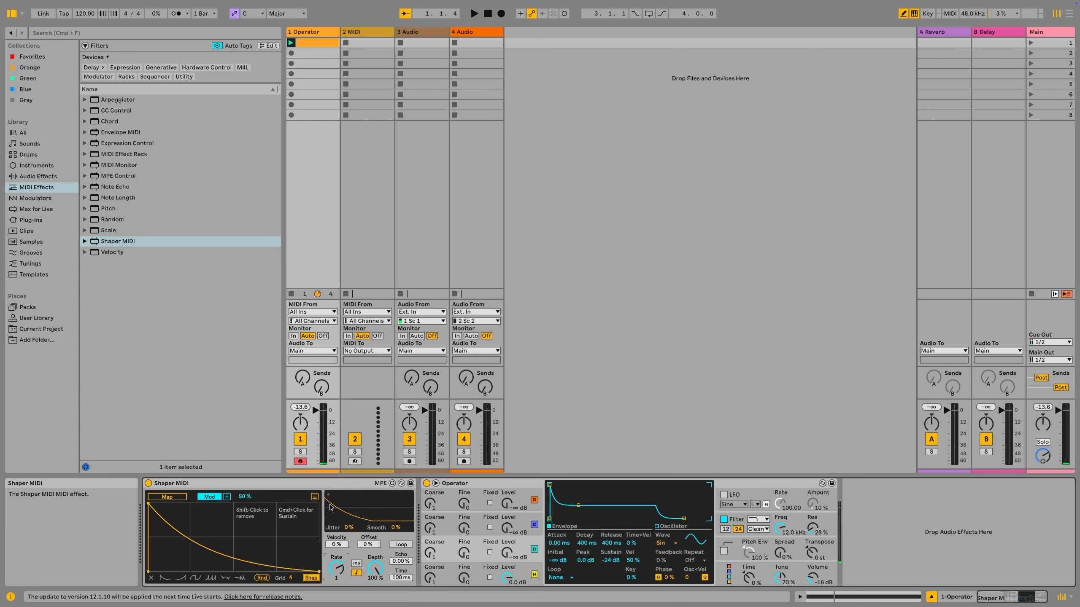
scroll(290, 577, up, 3)
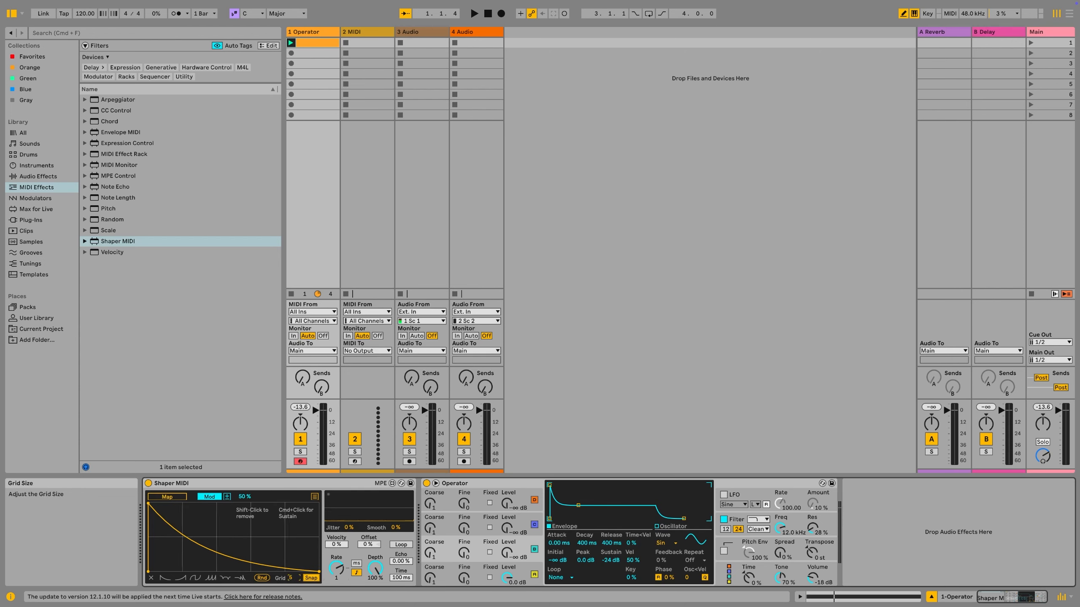
scroll(290, 577, up, 9)
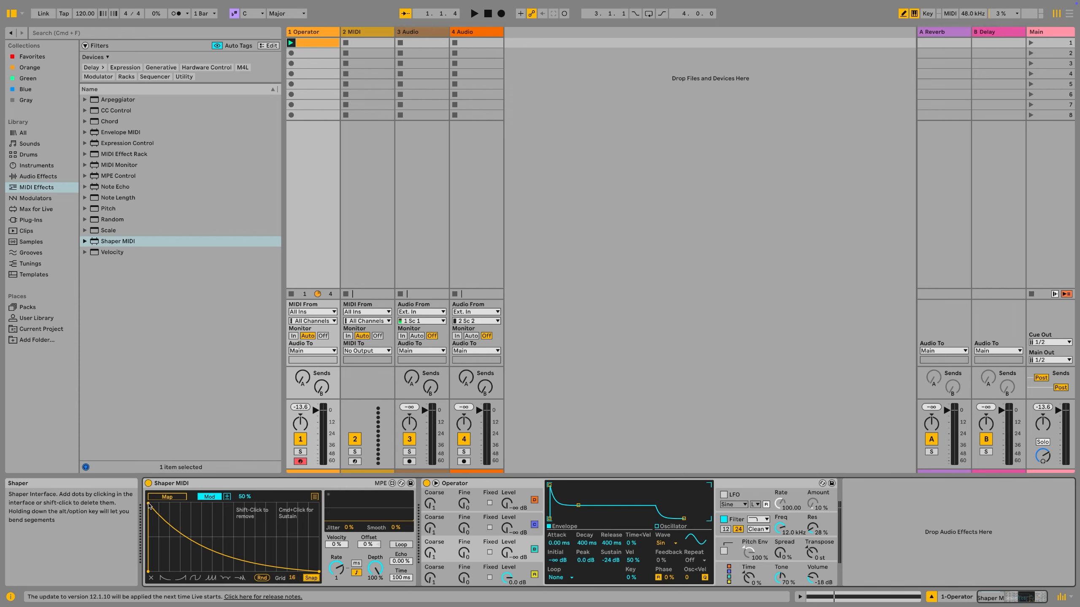
Draw a stepped pattern of alternating high and low levels across the first half of the Shaper MIDI curve
drag(150, 506, 169, 551)
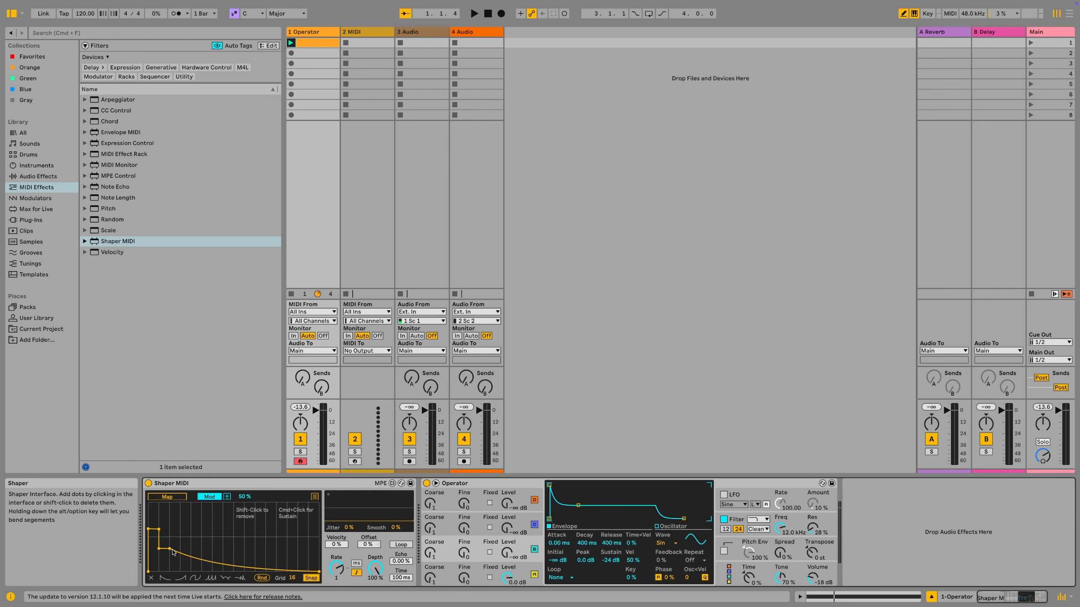
mouse_move(173, 552)
mouse_down()
mouse_move(181, 536)
mouse_move(180, 554)
mouse_move(191, 554)
mouse_up()
drag(192, 554, 203, 544)
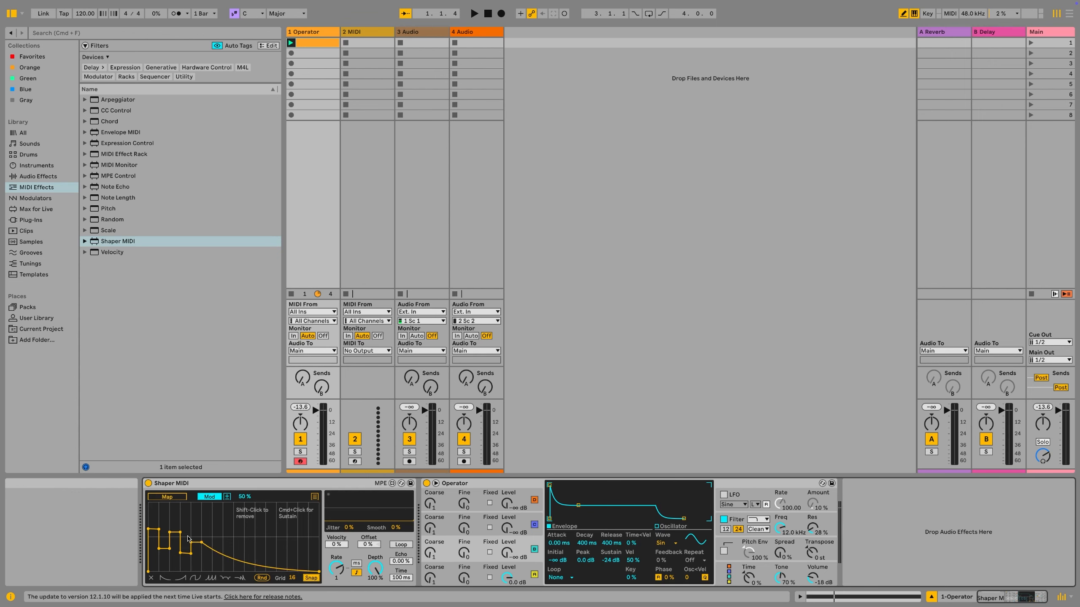
mouse_move(220, 556)
mouse_down()
mouse_move(203, 562)
mouse_move(212, 561)
mouse_move(212, 527)
mouse_move(222, 549)
mouse_up()
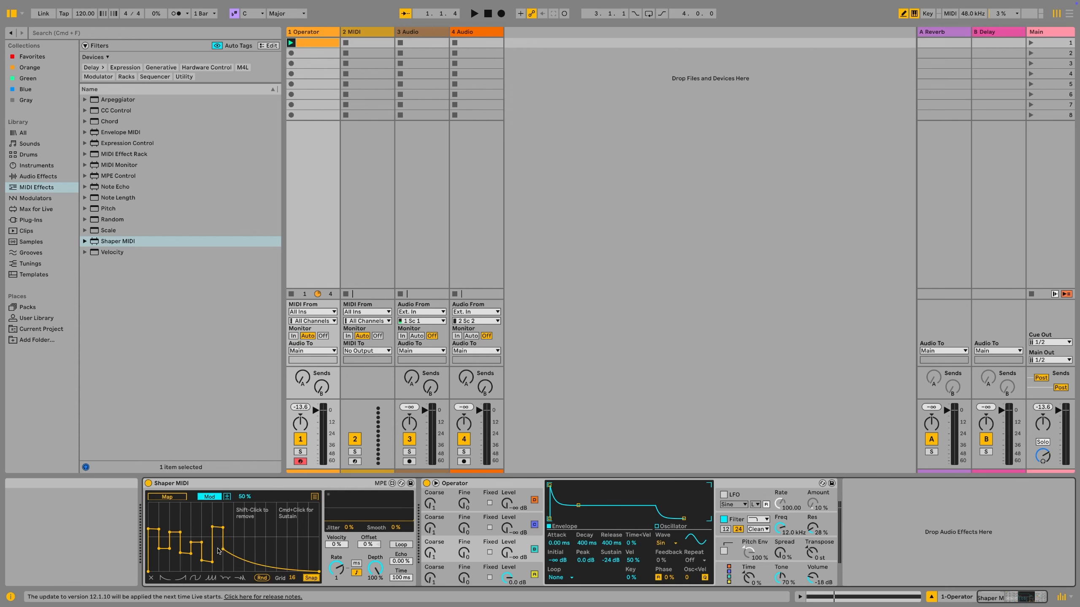
Map Shaper MIDI to Operator's Transpose in Remote mode and play the clip
click(202, 499)
click(182, 497)
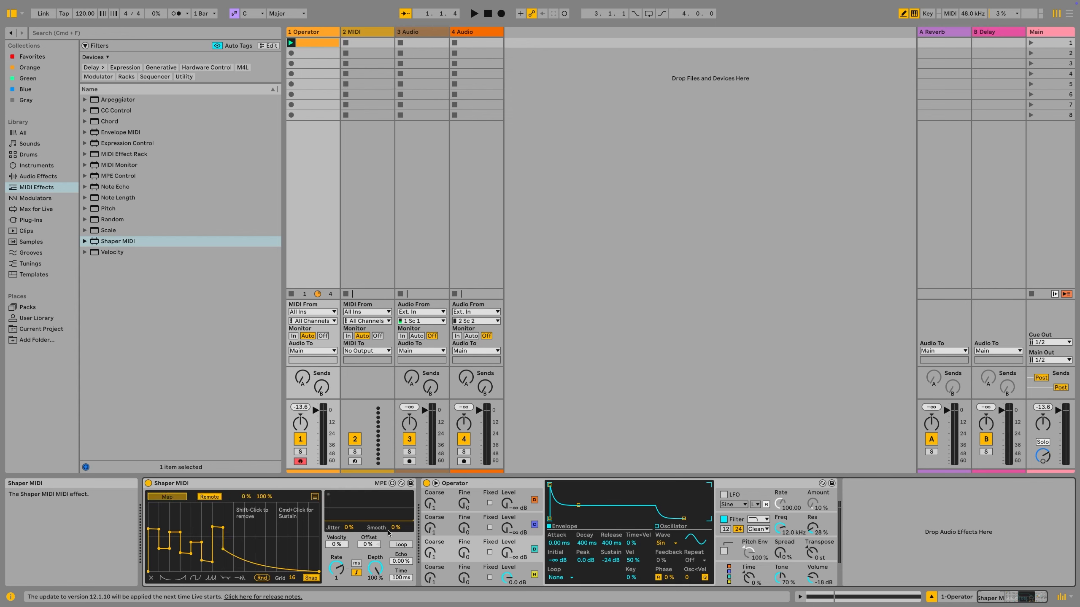
click(811, 553)
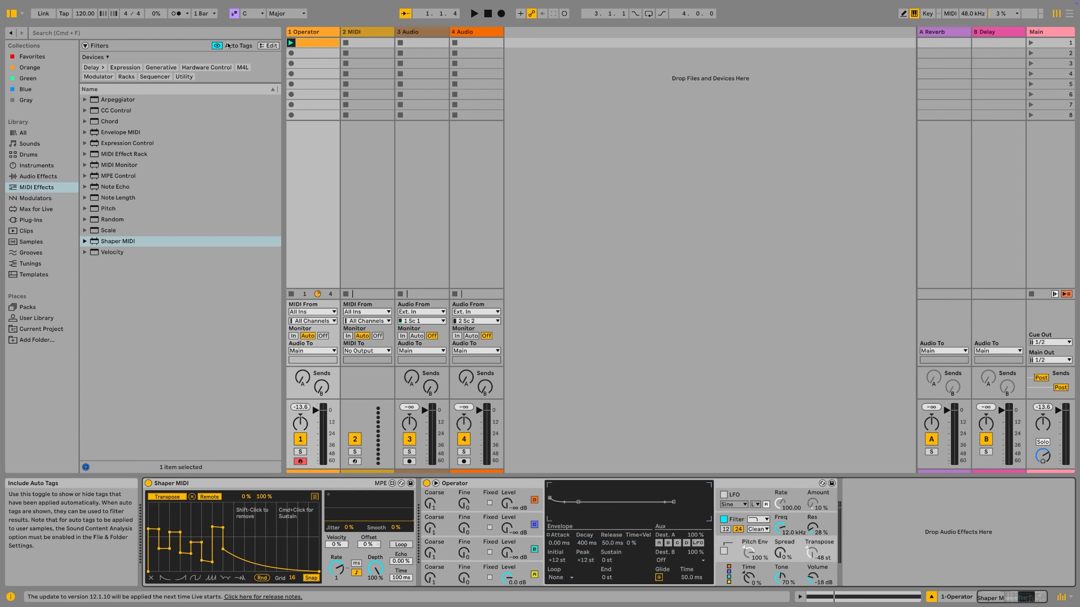
key(space)
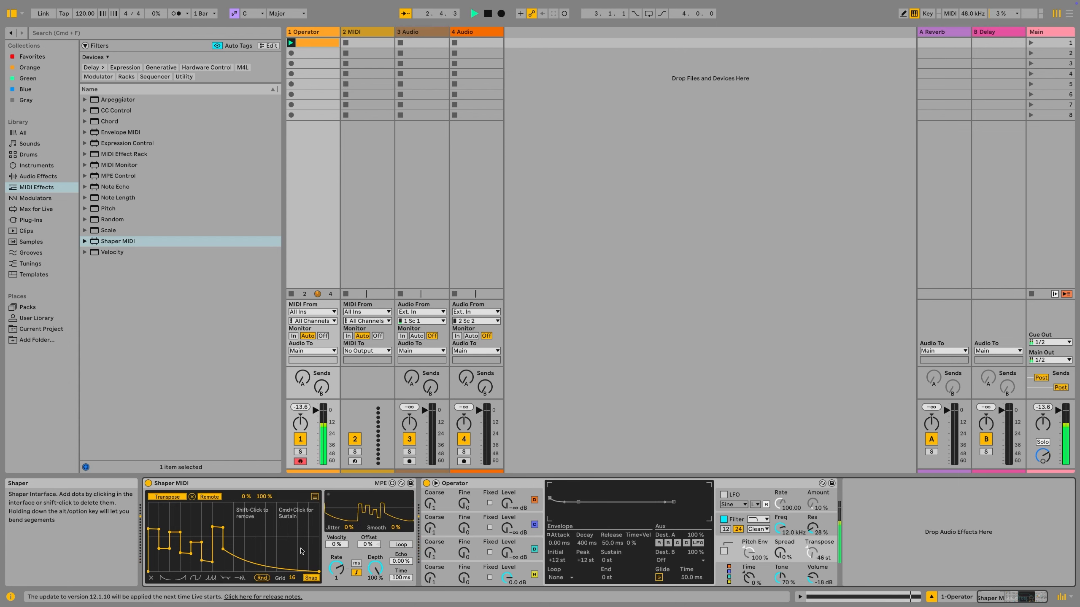
Add further peaks and falling slopes through the second half of the Shaper MIDI curve while checking it with playback
click(235, 551)
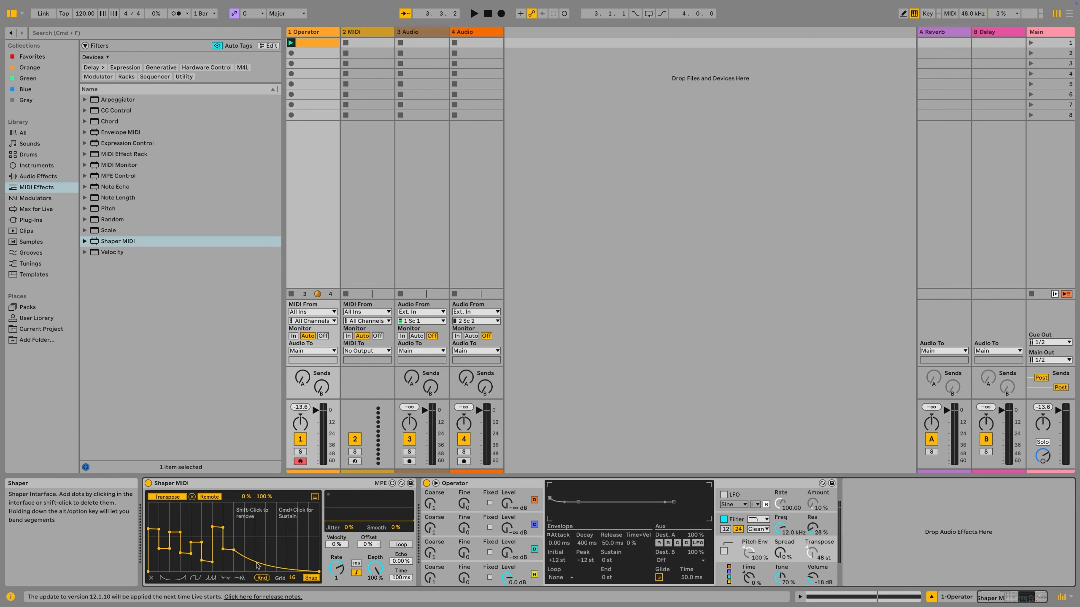
drag(248, 559, 255, 533)
click(264, 535)
drag(272, 551, 271, 552)
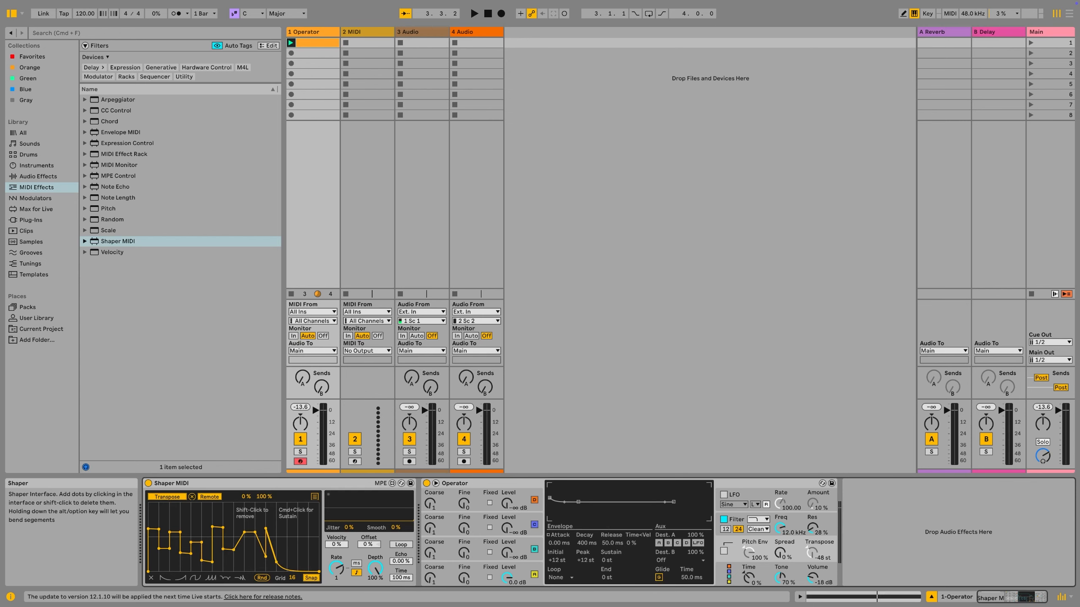
click(274, 537)
key(space)
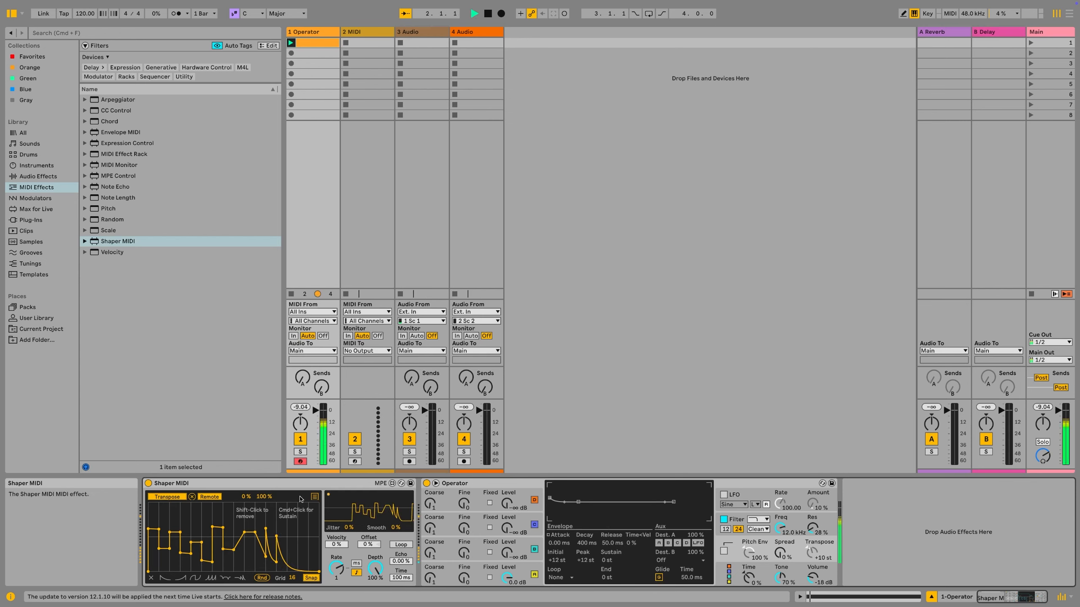
click(298, 569)
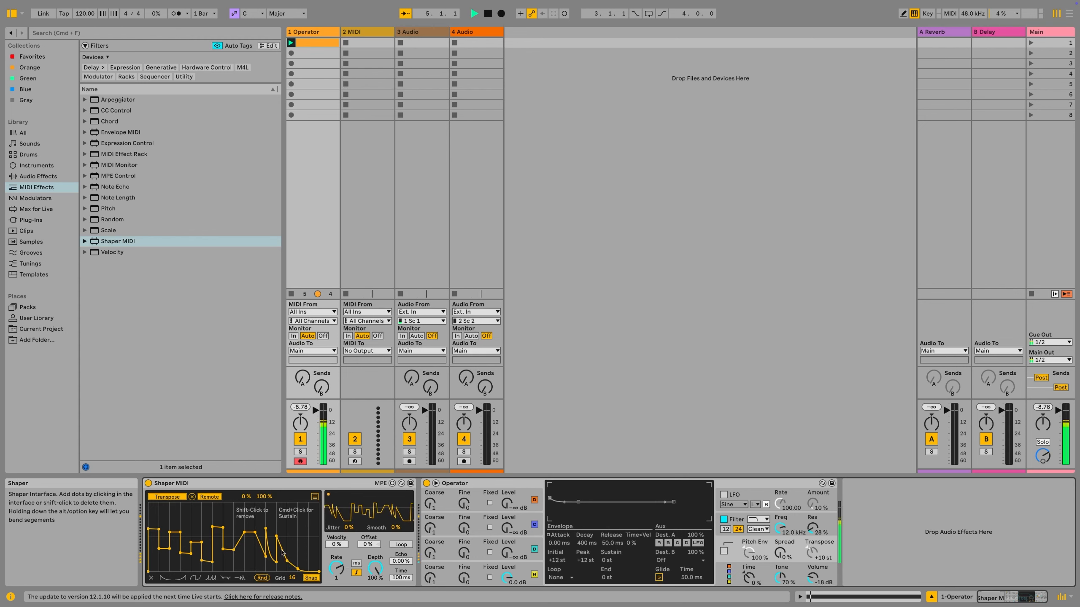
drag(304, 570, 298, 532)
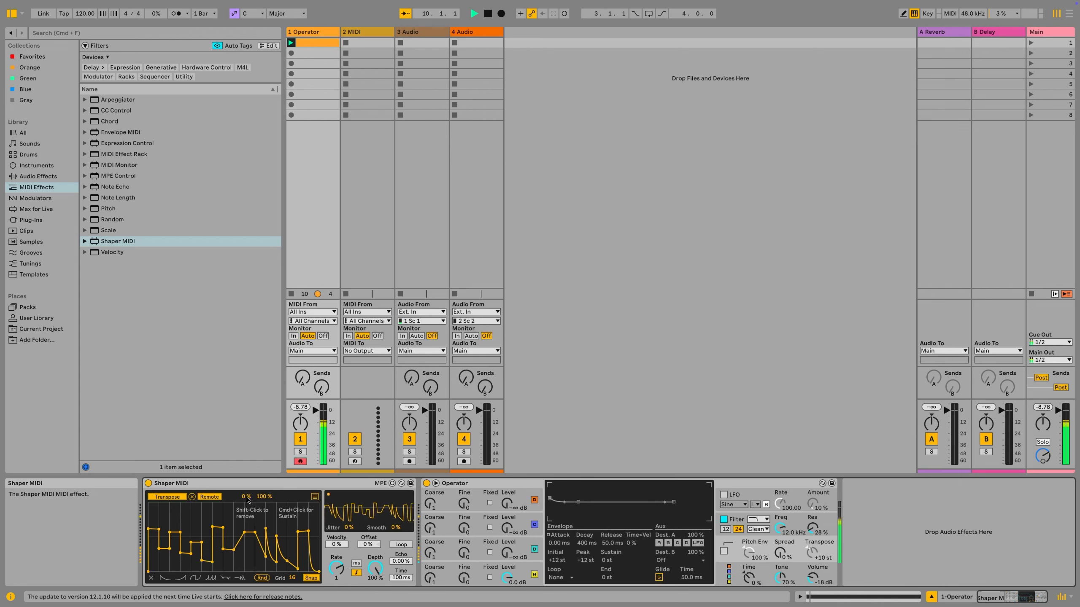
Set the coarse tuning of Operator's oscillator A to 0.5 and play the clip
click(431, 578)
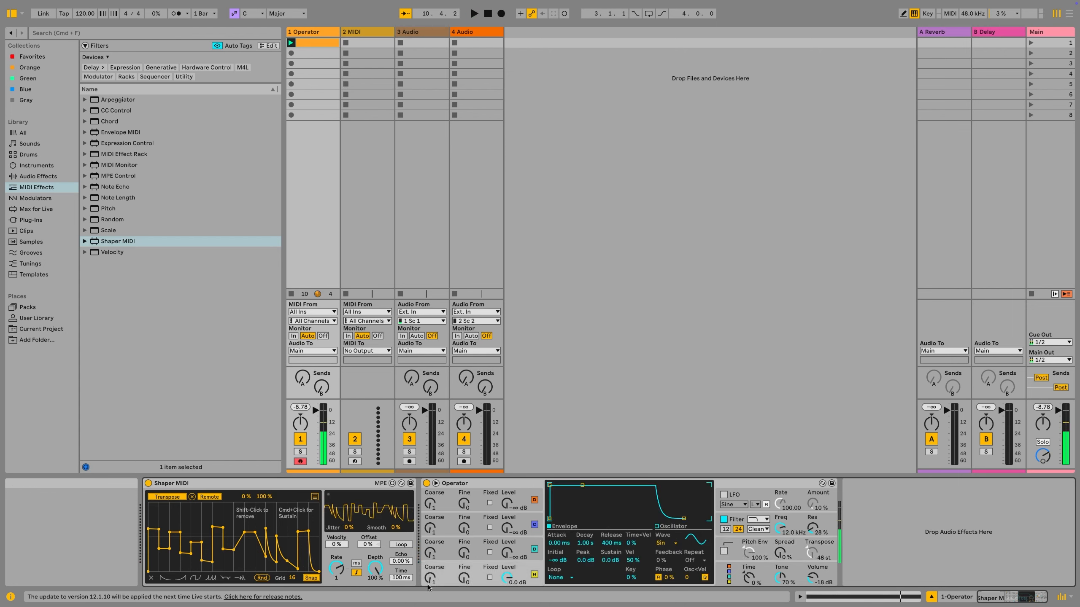
drag(431, 578, 431, 585)
key(space)
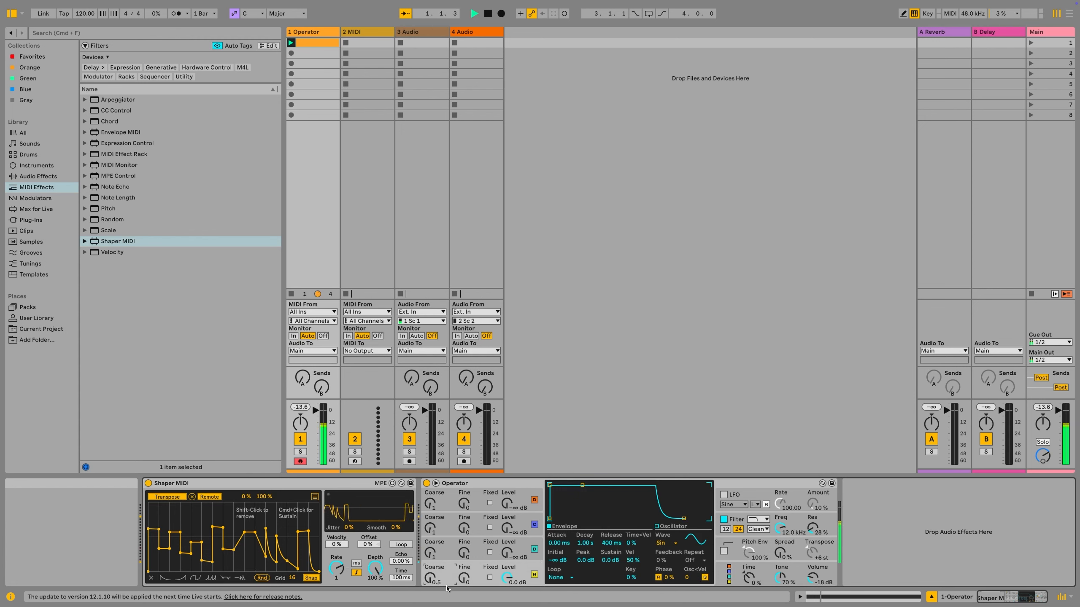
Group the Shaper MIDI device into a MIDI Effect Rack and show the rack's chain list
click(195, 483)
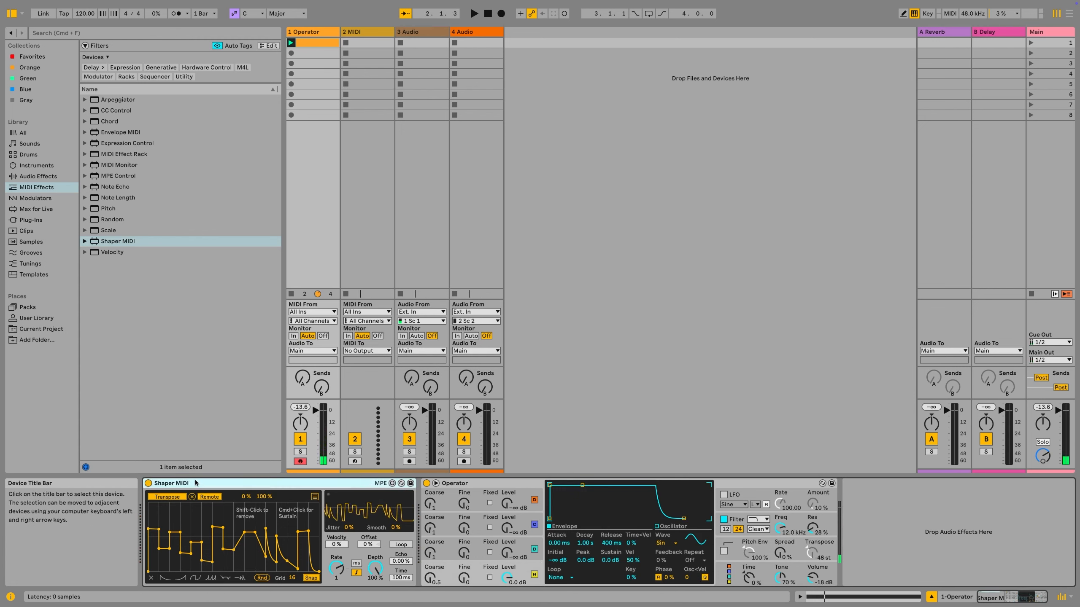
key(super+g)
key(super+f)
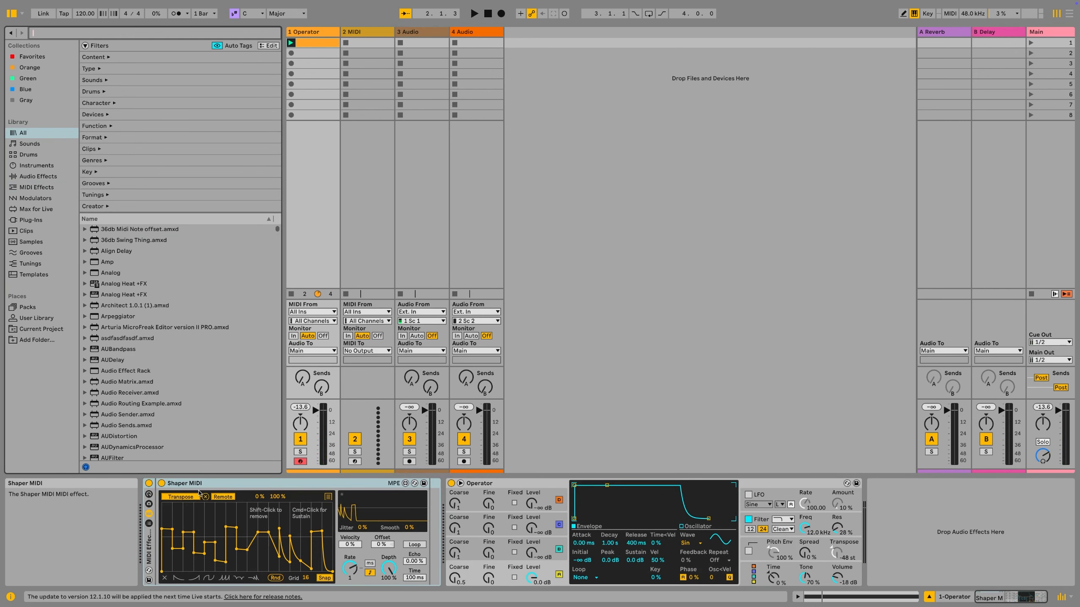
click(197, 484)
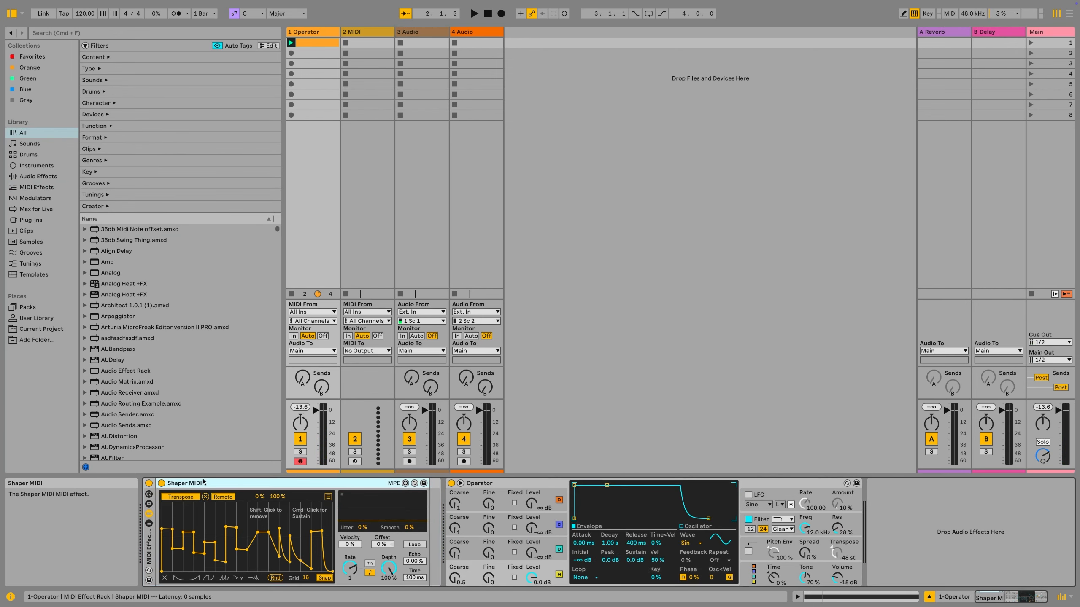
click(148, 523)
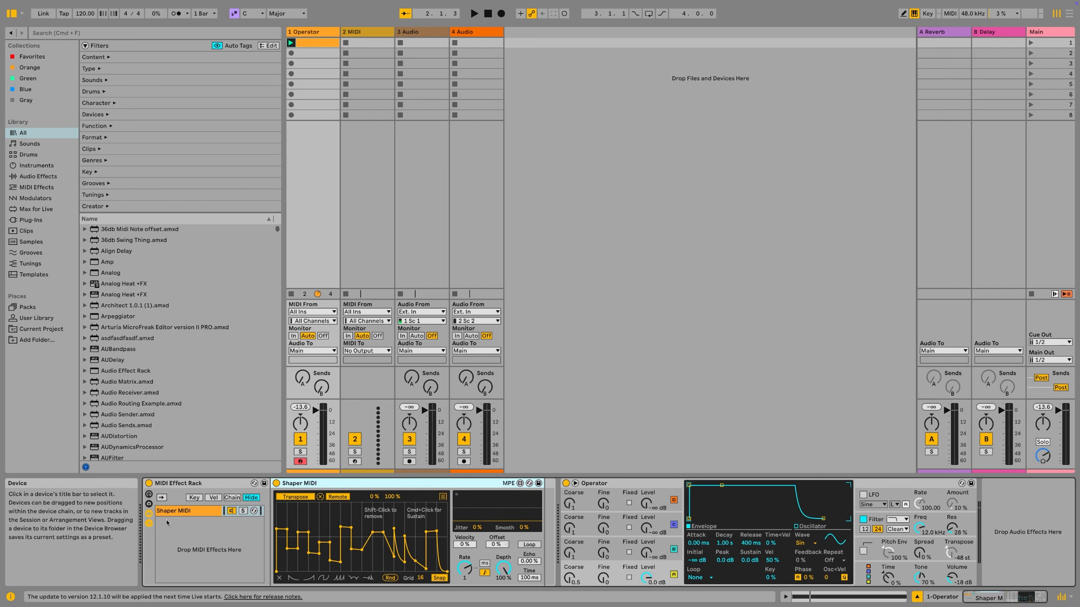
Duplicate the Shaper MIDI chain in the rack and randomize the duplicate's modulation shape
key(super+d)
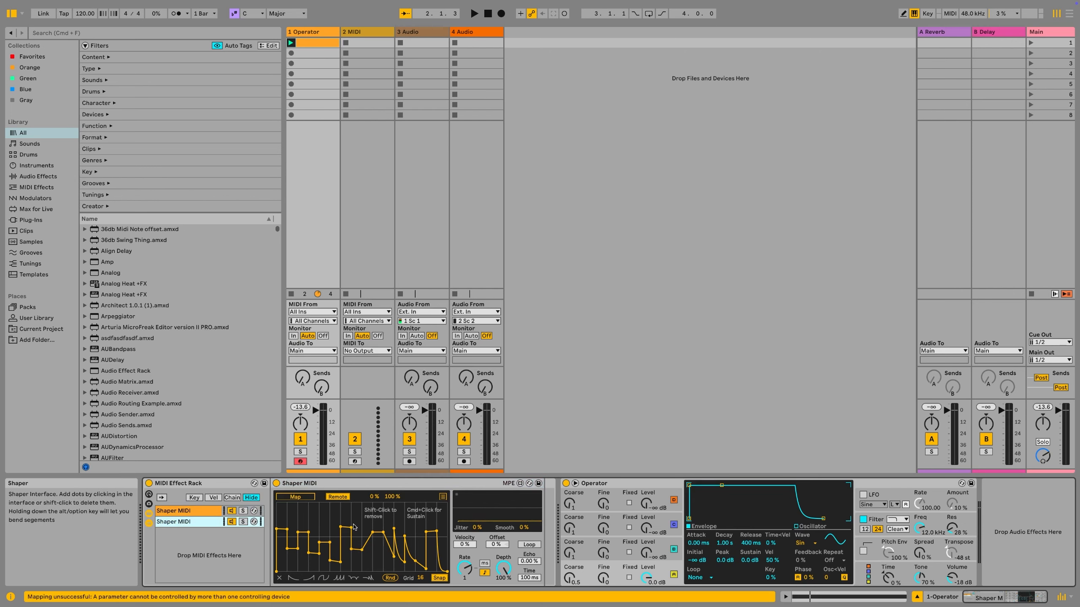
click(391, 578)
click(391, 578)
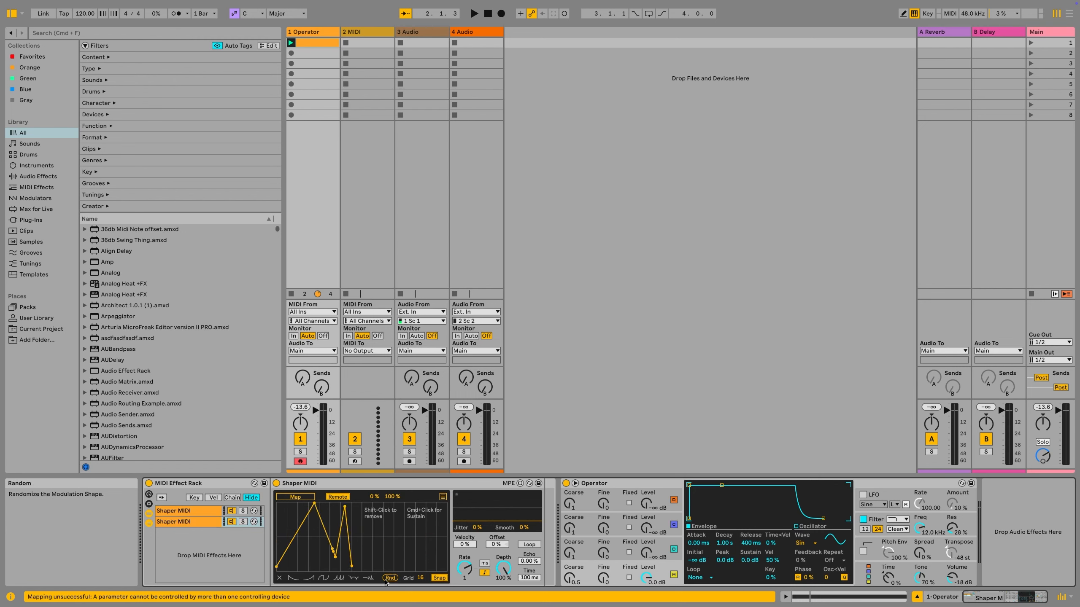
Randomize the duplicated Shaper MIDI's curve again, map it to Operator's oscillator B level, and play the clip
click(391, 578)
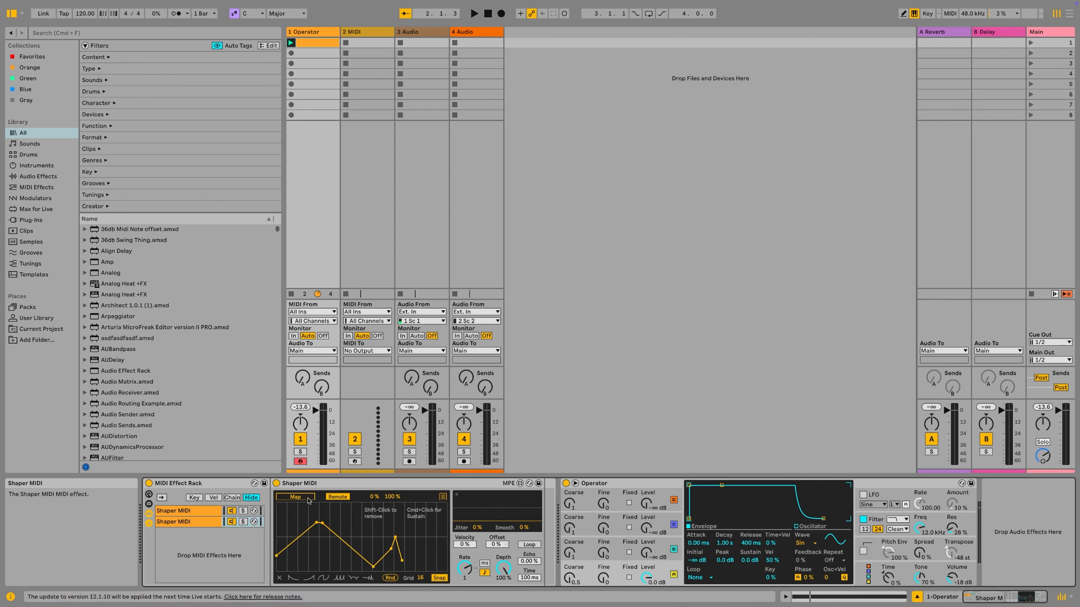
click(295, 497)
click(646, 553)
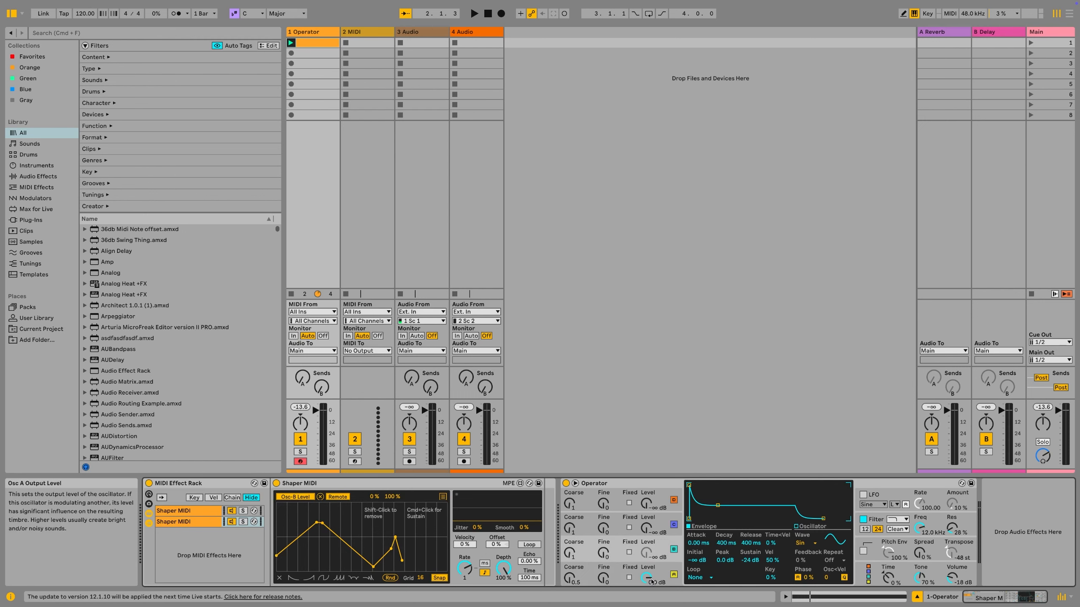
key(space)
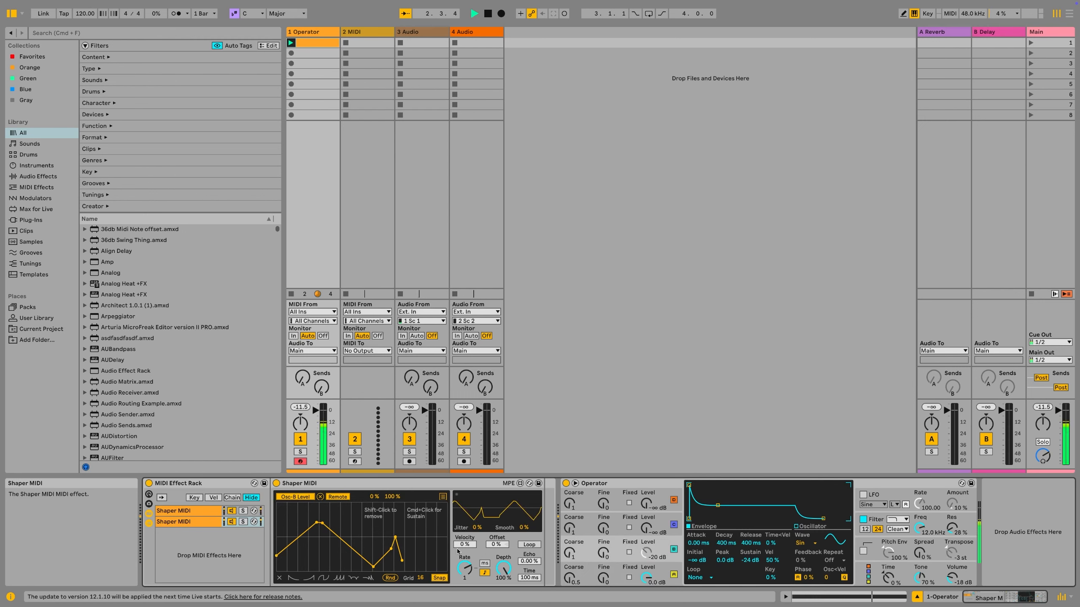
Turn on Loop at a 1/2 rate for the oscillator B level shaper and add points extending its curve's end, checking with playback
click(529, 545)
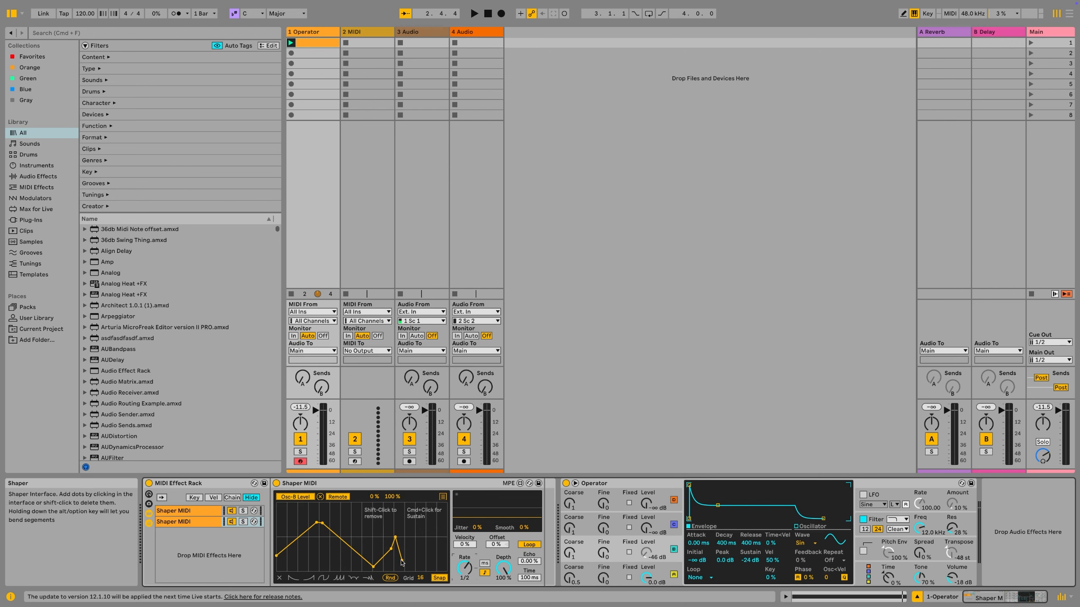
drag(403, 562, 429, 562)
drag(441, 562, 447, 525)
key(space)
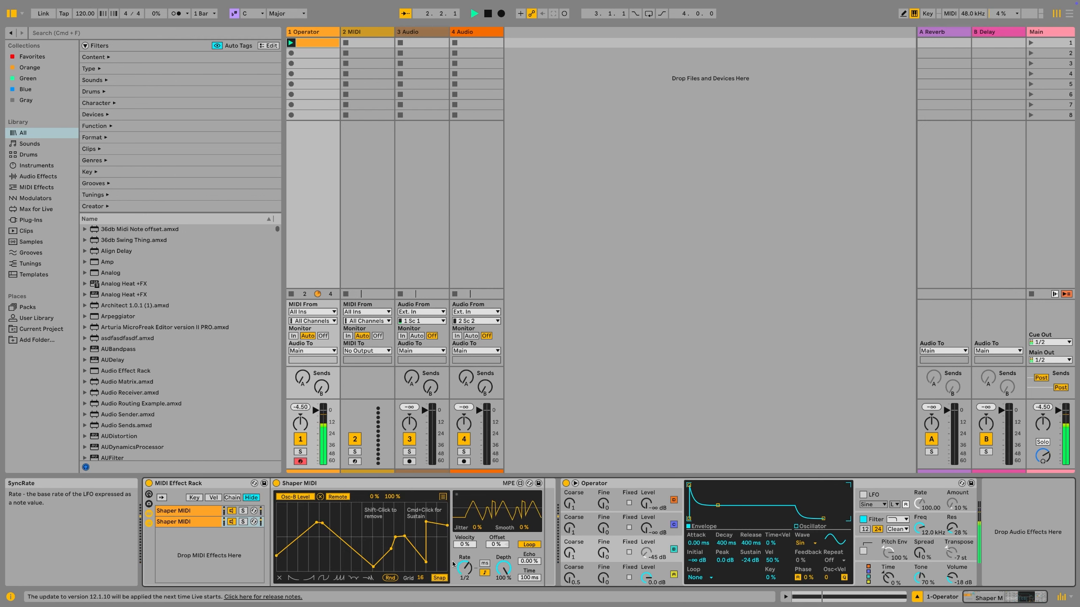
Reshape the oscillator B level curve with extra points and tall peaks in its first half and middle during playback
click(299, 532)
drag(299, 532, 396, 531)
drag(331, 542, 335, 511)
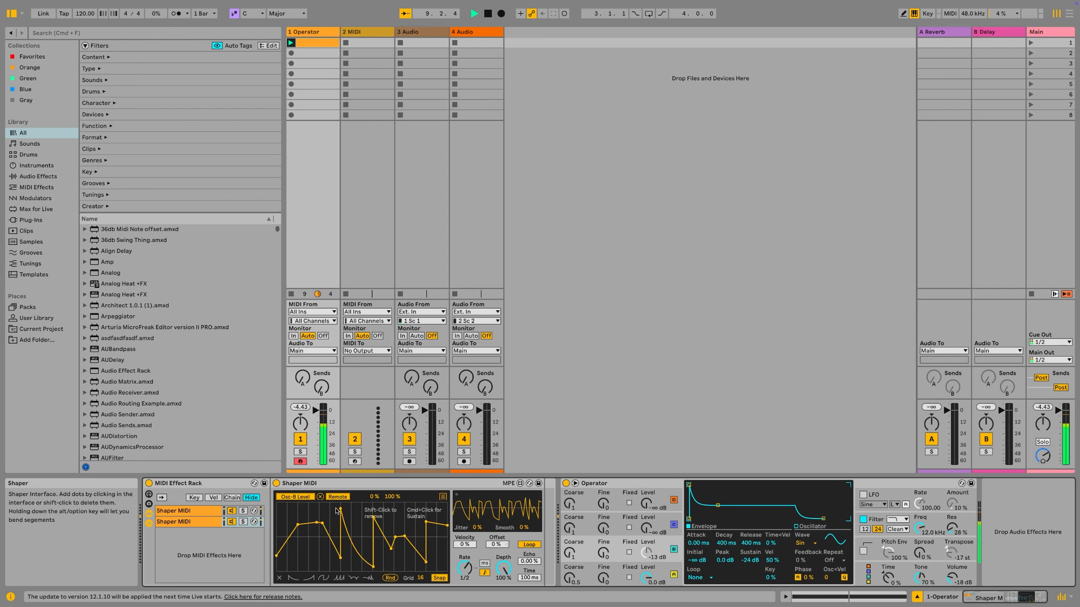
Select the Transpose shaper's chain and set its offset to 3 % while the clip plays
click(195, 515)
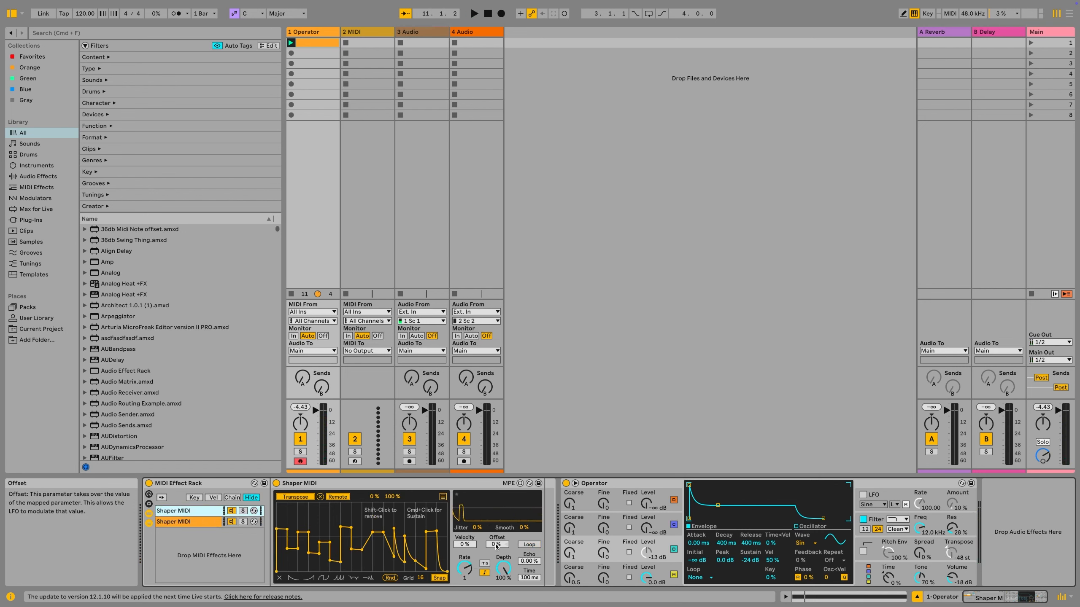
key(space)
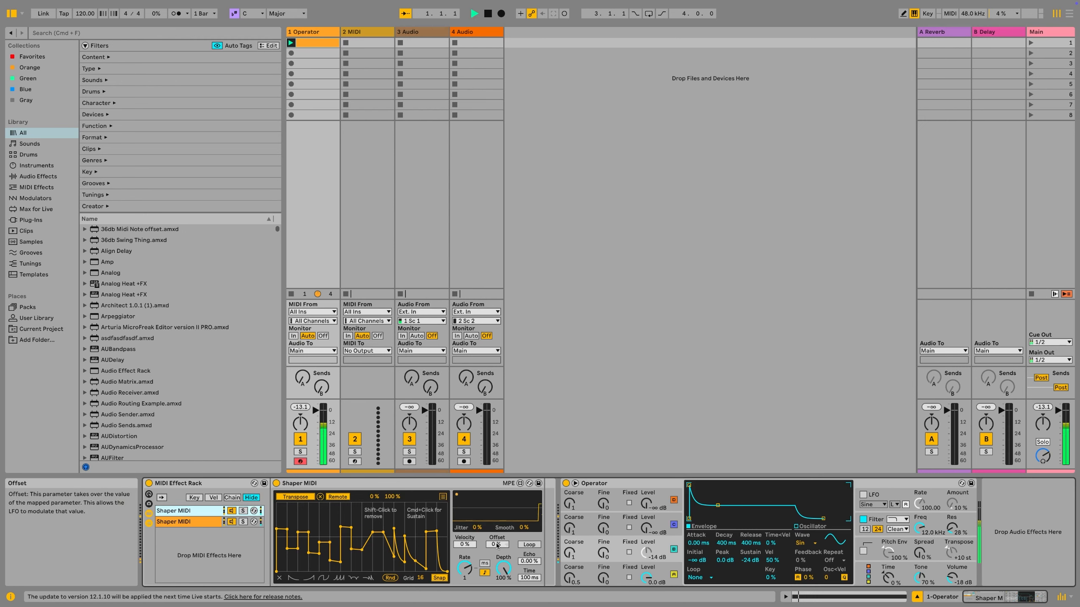
drag(495, 545, 495, 591)
drag(496, 544, 496, 525)
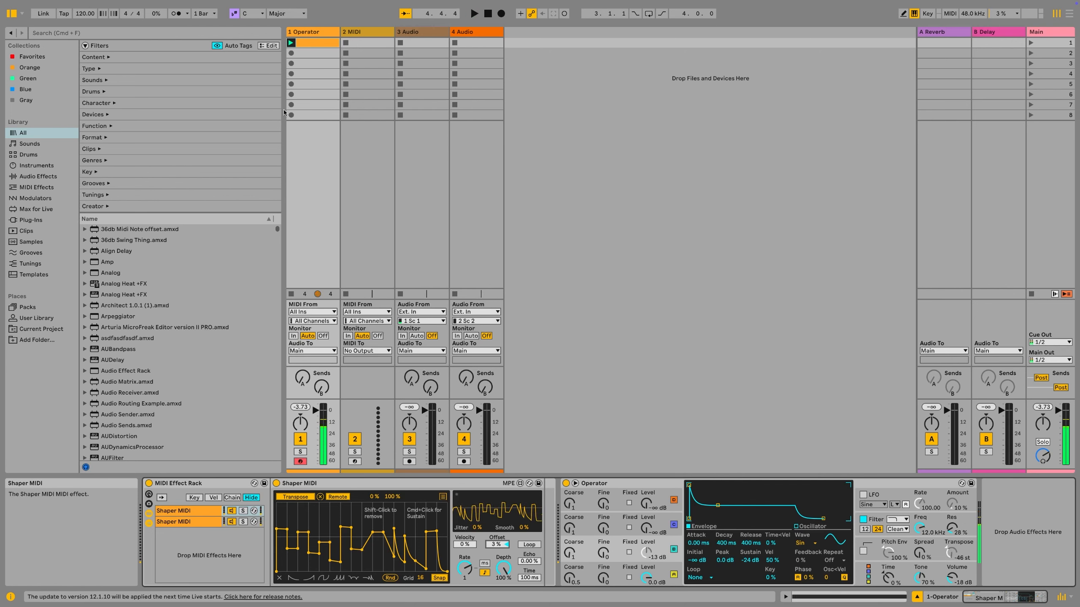
Load the 808 Core Kit drum preset onto the second MIDI track
click(368, 32)
click(30, 143)
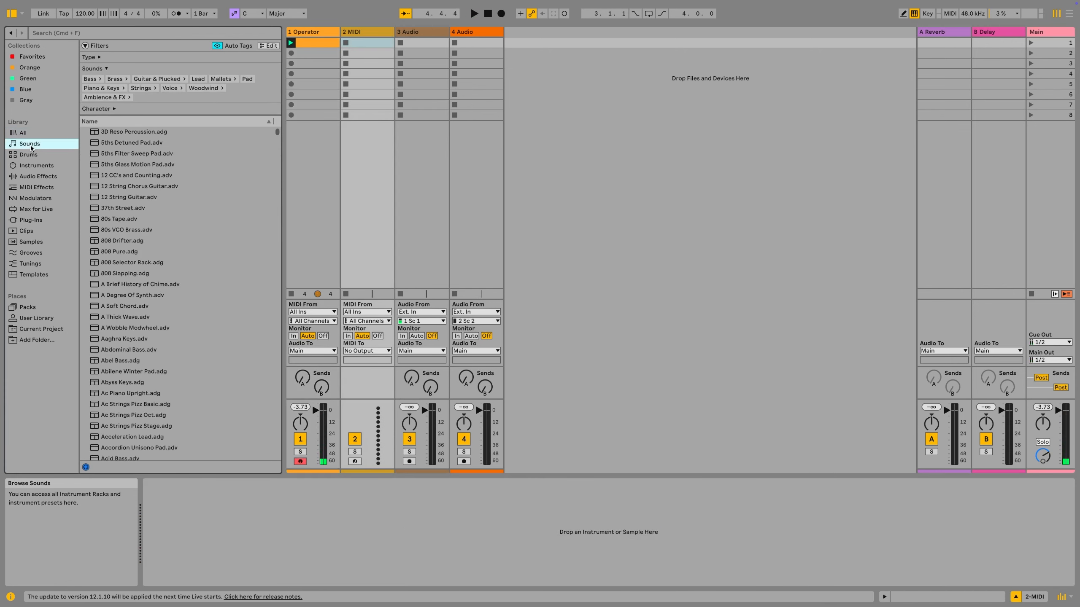
click(29, 154)
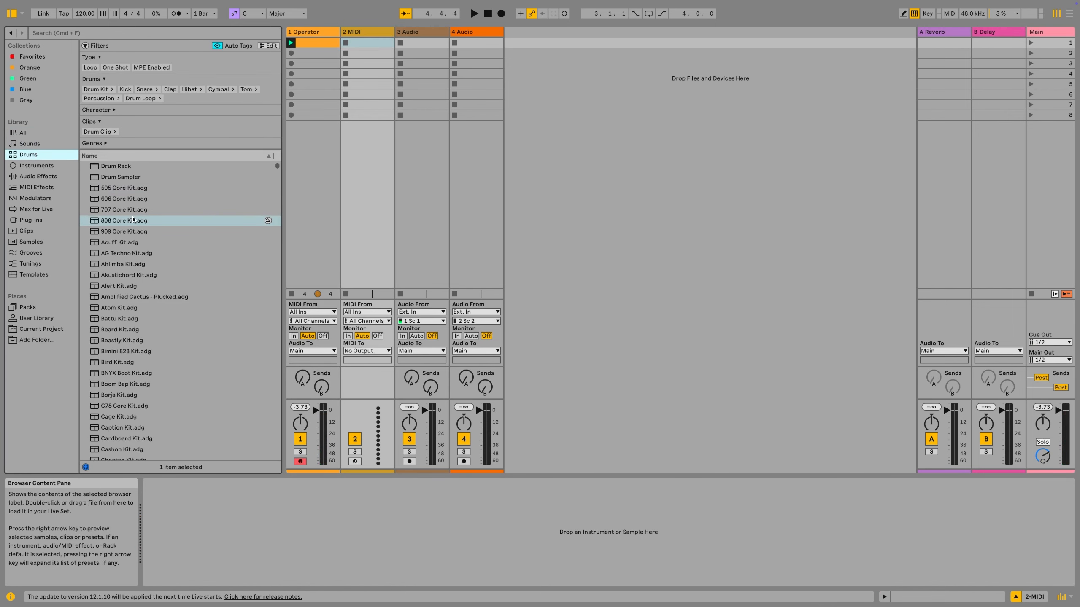
click(132, 220)
double_click(149, 219)
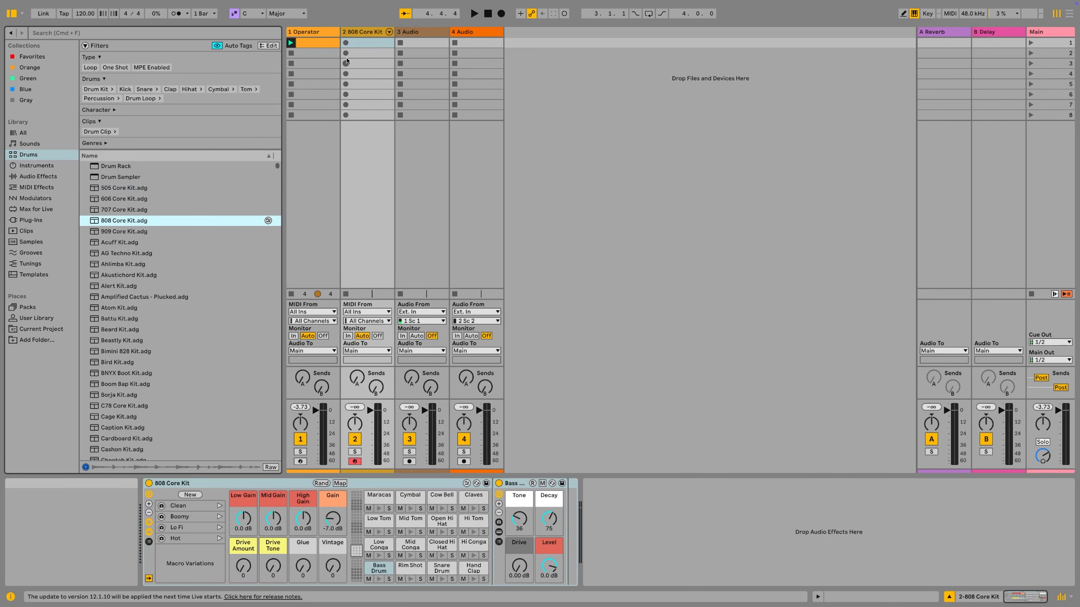
Create a one-bar clip on the 808 Core Kit track, draw a bass drum hit on each of the four beats, and launch it
double_click(369, 44)
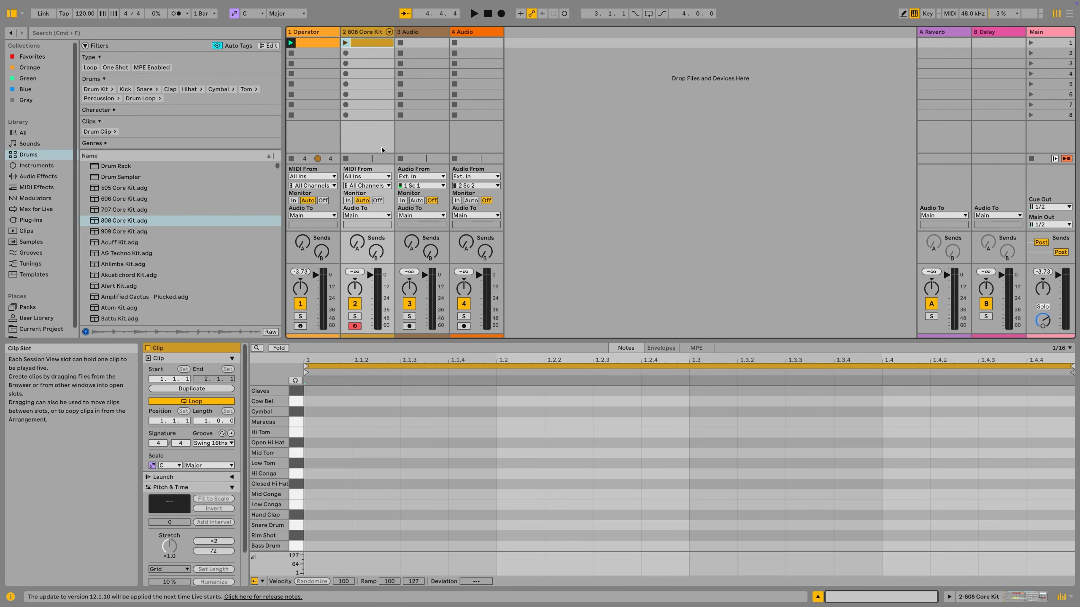
key(b)
click(326, 545)
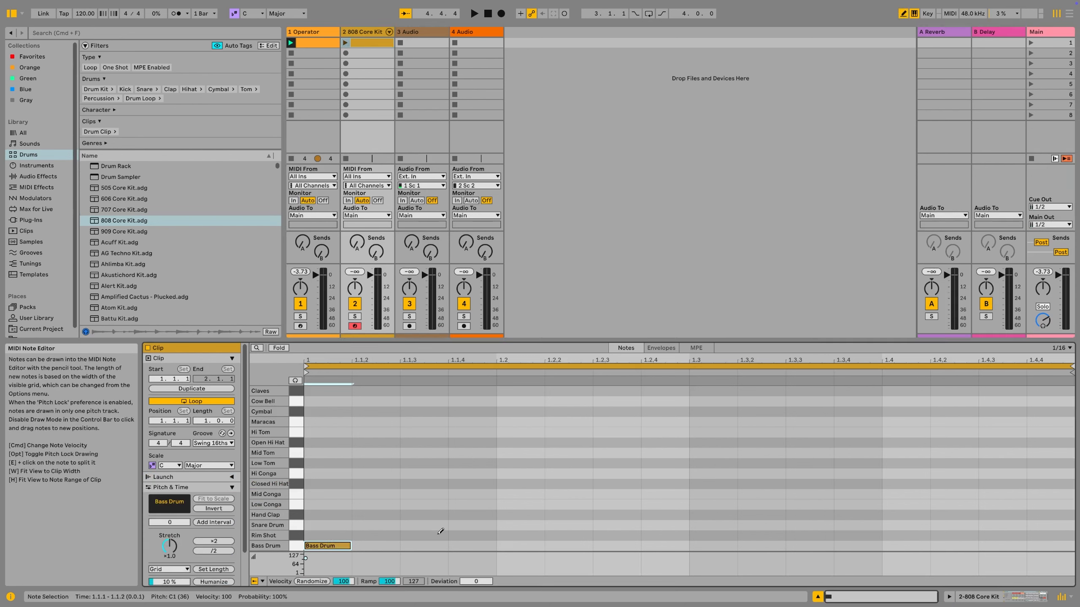
click(517, 547)
click(714, 546)
click(916, 545)
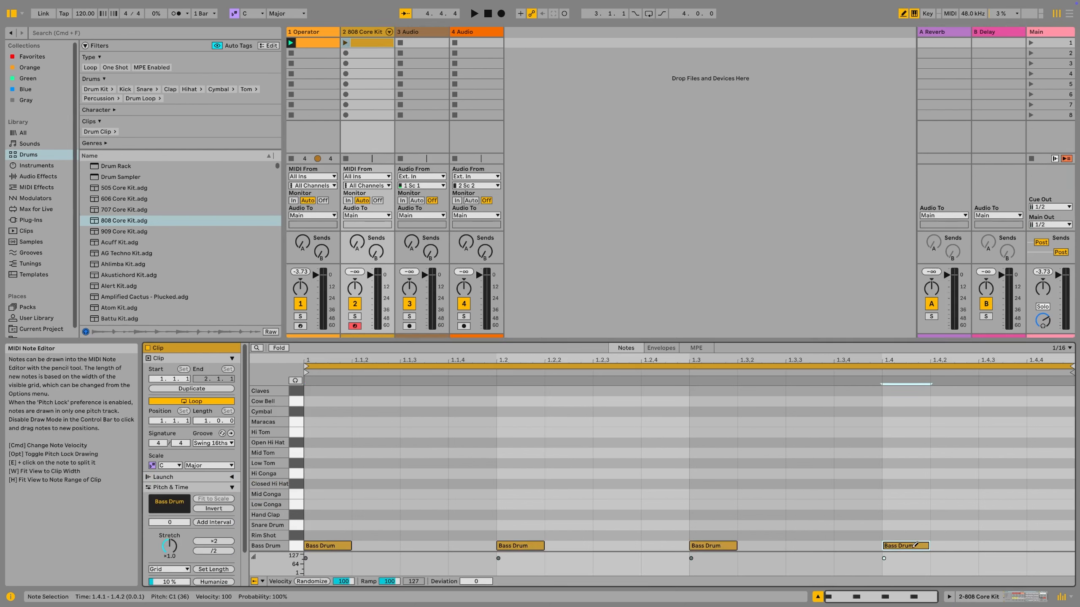
key(space)
click(344, 43)
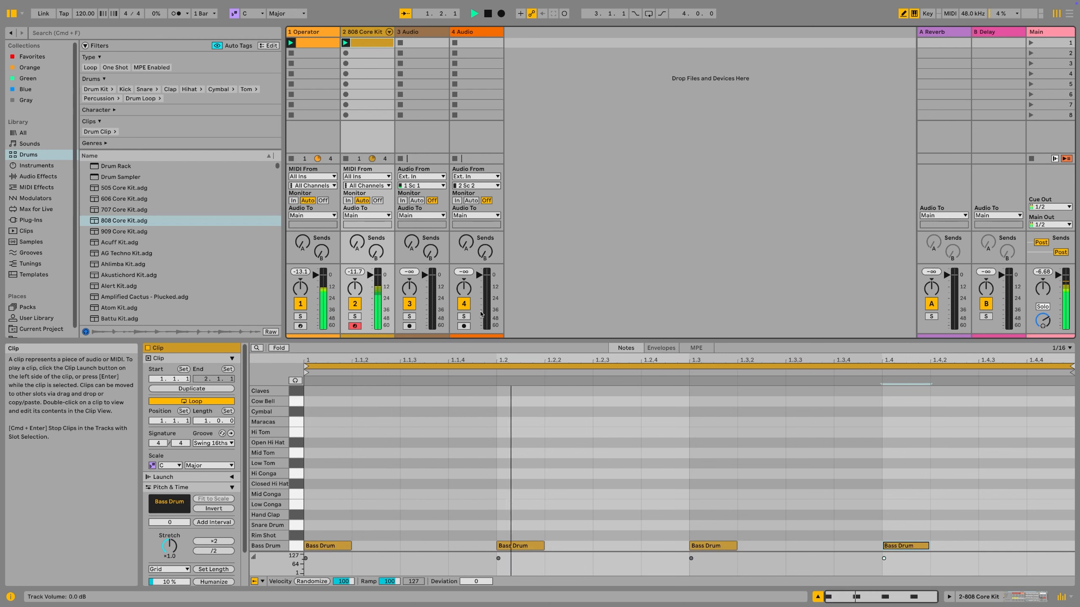
Draw closed hi-hat hits on the four offbeats of the drum clip
click(422, 483)
click(637, 484)
click(809, 484)
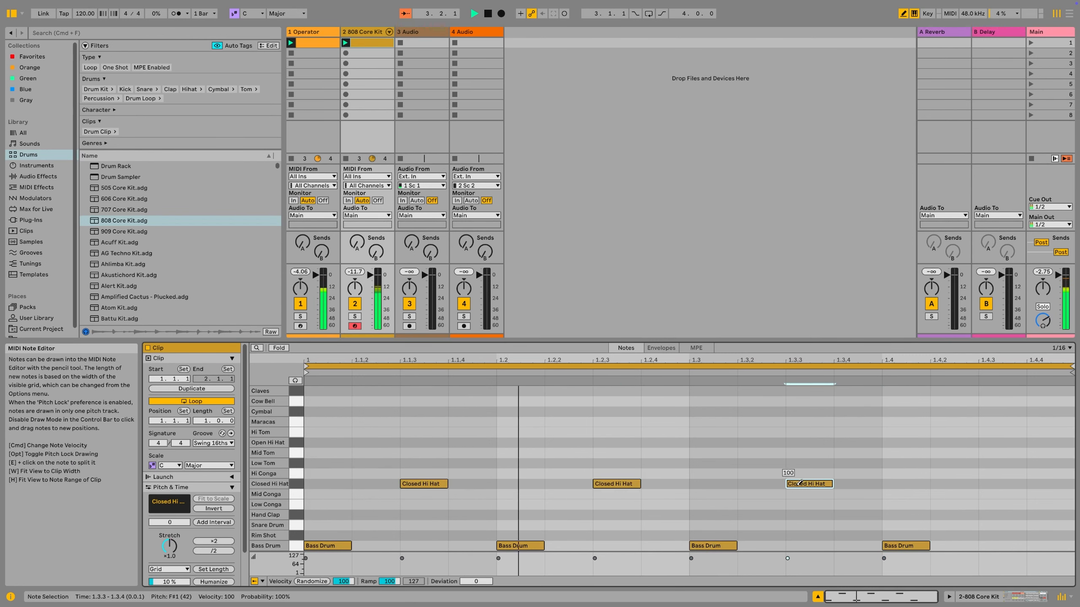
click(1002, 484)
Return to the Operator track's devices and set the Transpose shaper's offset to 0 %
click(1012, 598)
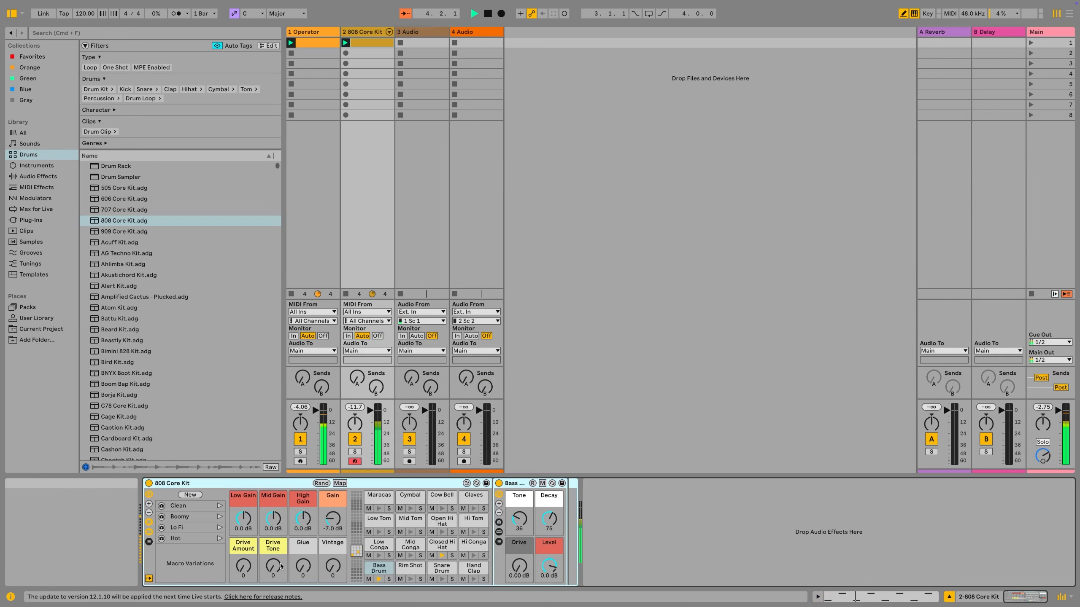
click(305, 166)
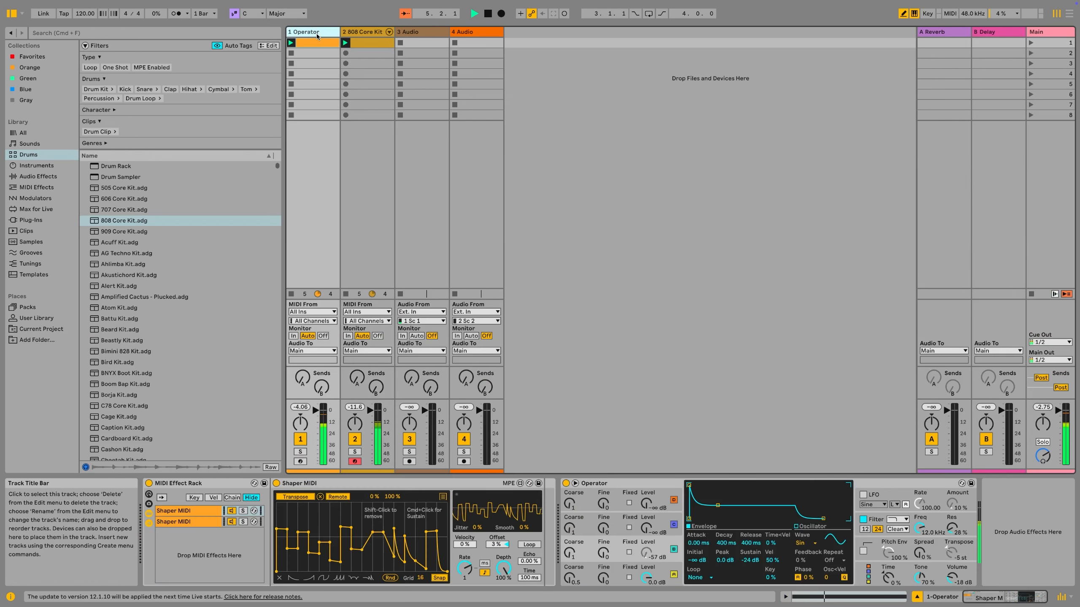
drag(496, 544, 495, 551)
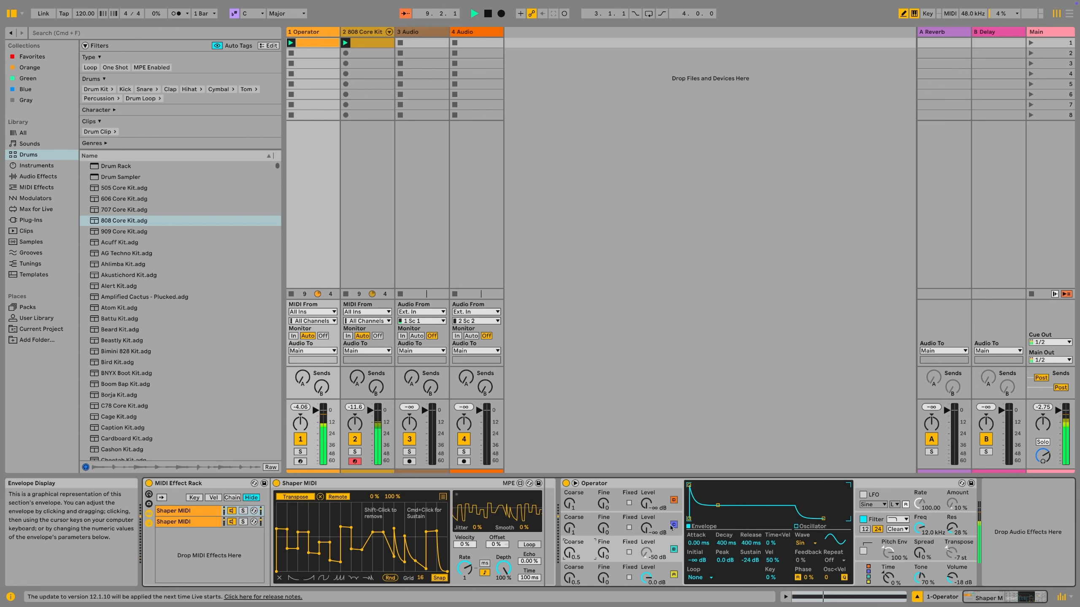
Set Operator's oscillator C level to -21 dB and oscillator B's coarse tuning to 1
mouse_move(647, 527)
mouse_down()
mouse_move(646, 511)
mouse_move(646, 537)
mouse_up()
mouse_move(575, 556)
mouse_down()
mouse_move(575, 542)
mouse_move(569, 557)
mouse_up()
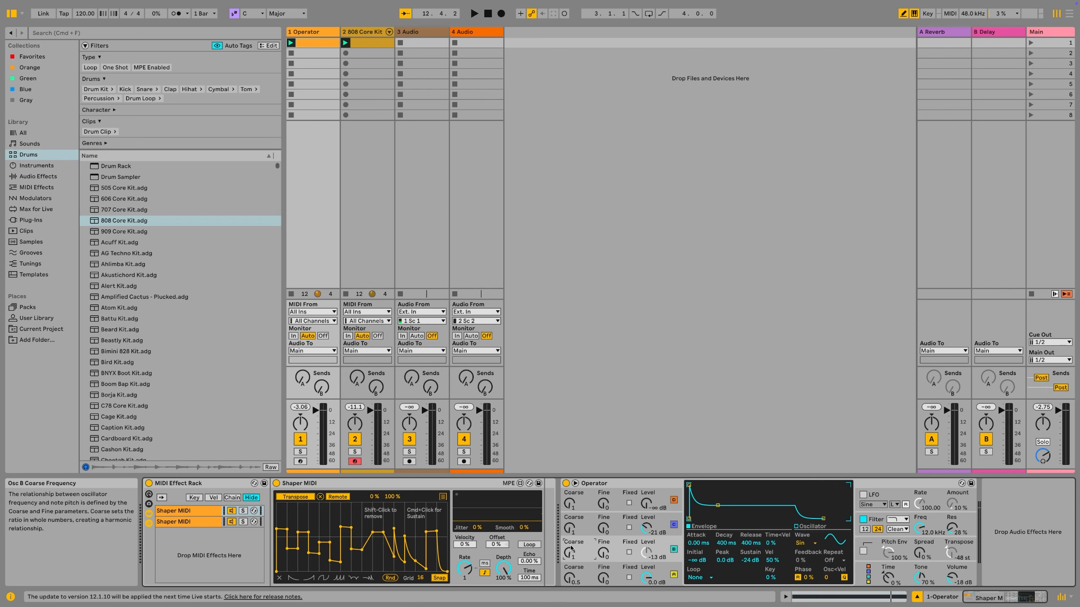
Duplicate the oscillator B level shaper's chain and add peaks and dips to the first half of the copy's curve
click(170, 521)
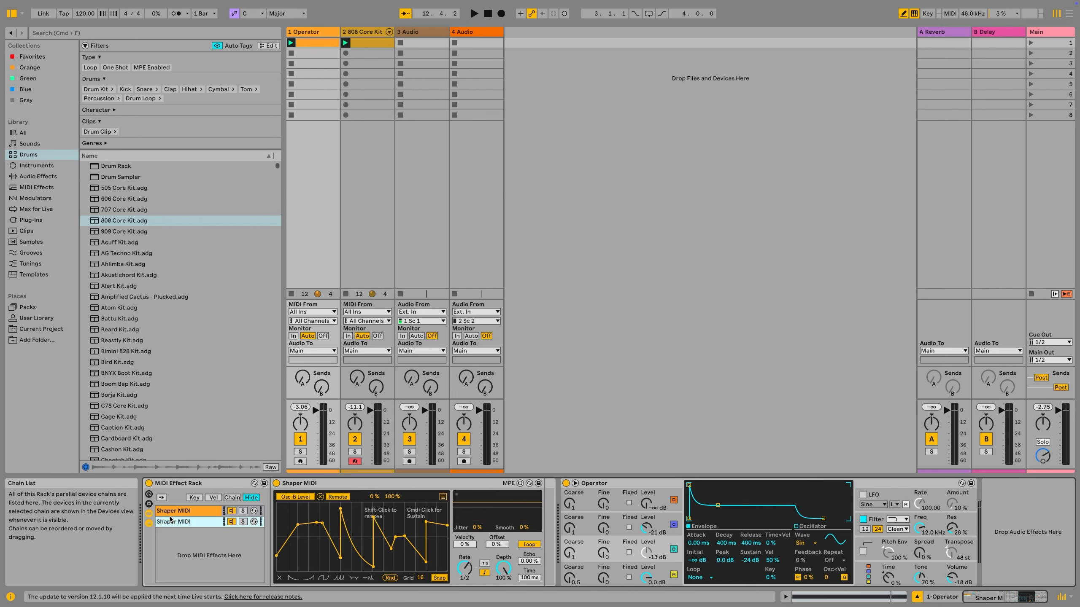
key(super+d)
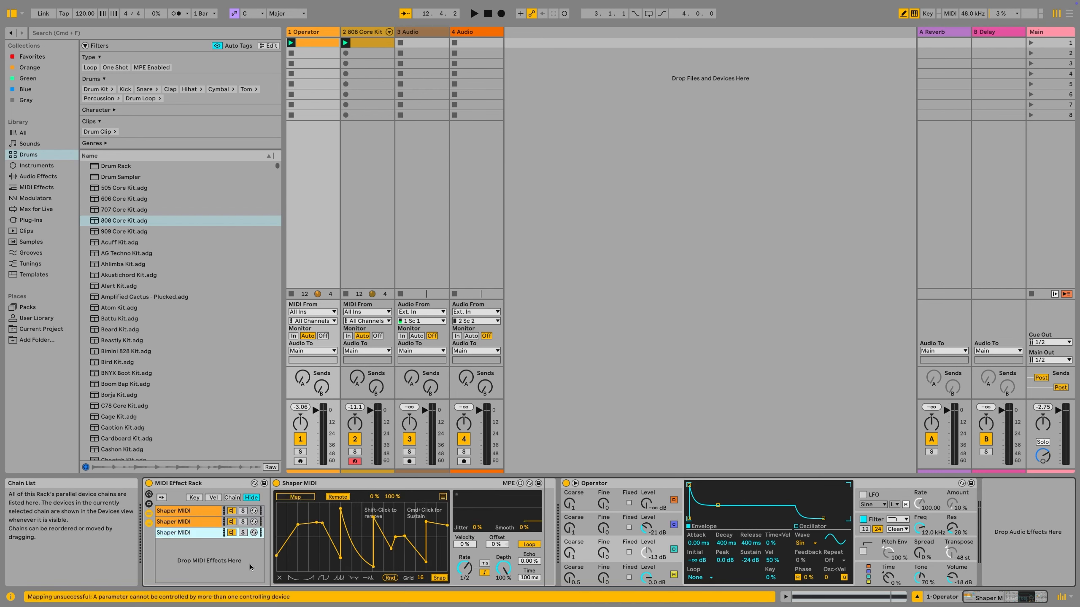
click(309, 523)
click(311, 502)
click(294, 542)
click(330, 570)
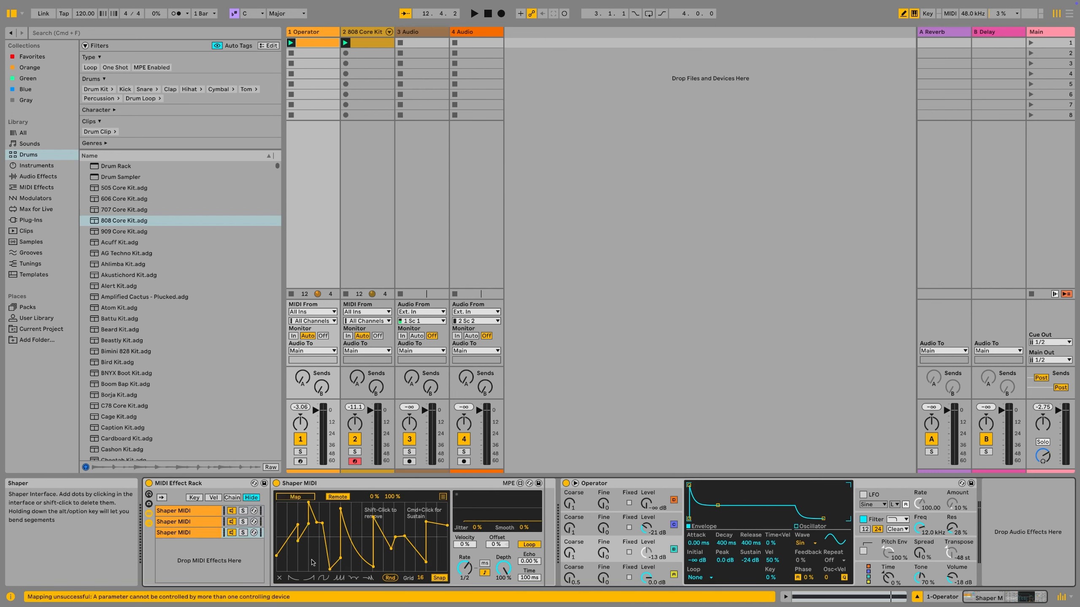
Add more zigzag points across the whole curve of the third Shaper MIDI, through to its end
click(309, 564)
click(353, 530)
click(406, 554)
click(363, 559)
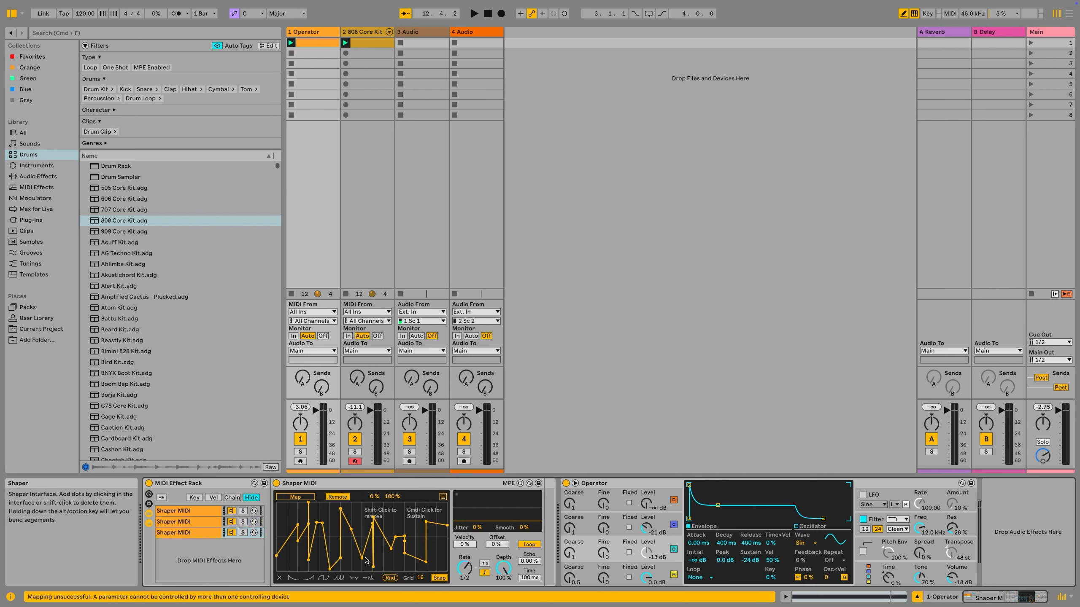
click(415, 537)
click(437, 534)
click(437, 542)
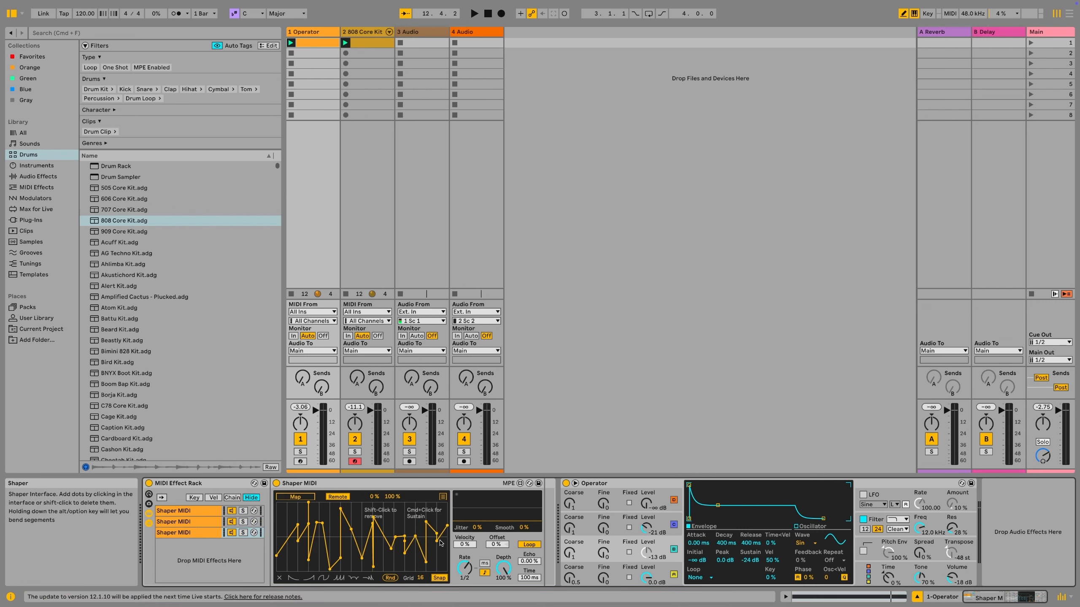
click(289, 565)
Map the third Shaper MIDI to oscillator B's coarse tuning, then adjust its rate and set its offset to -70 % during playback
click(295, 497)
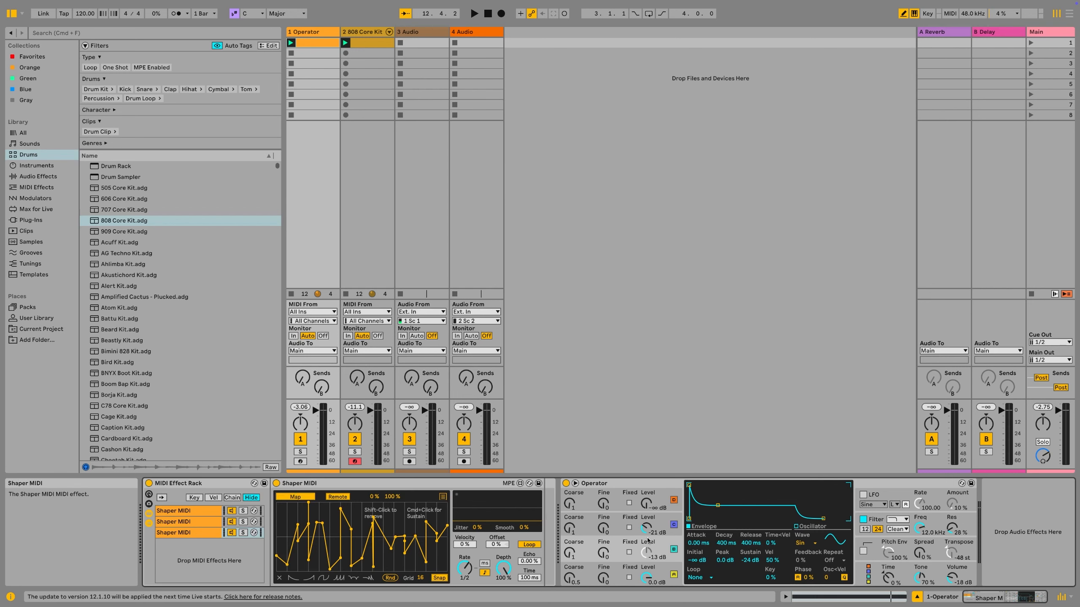
click(569, 553)
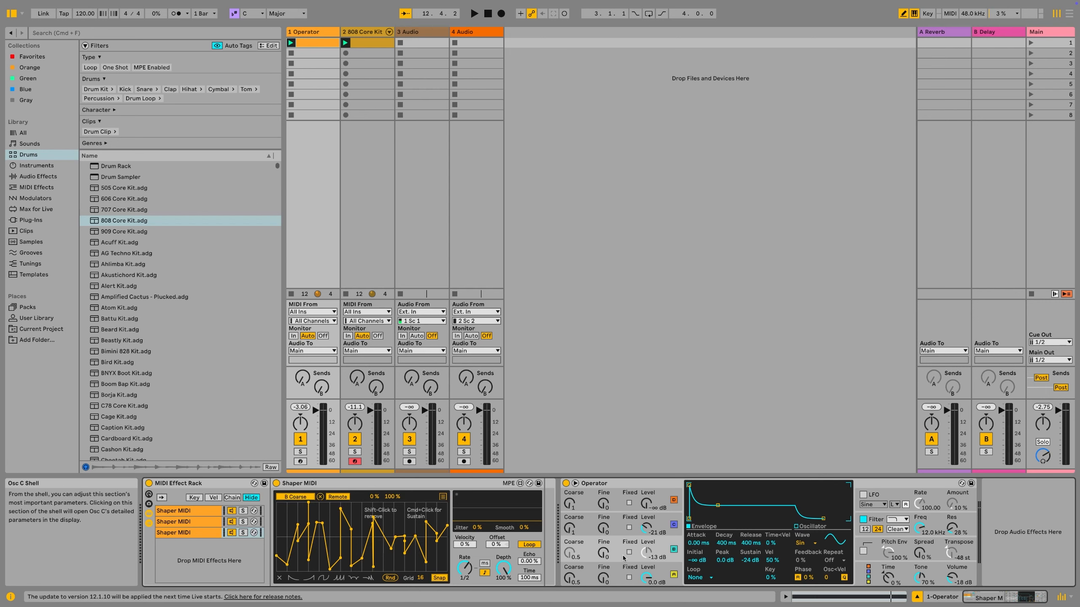
key(space)
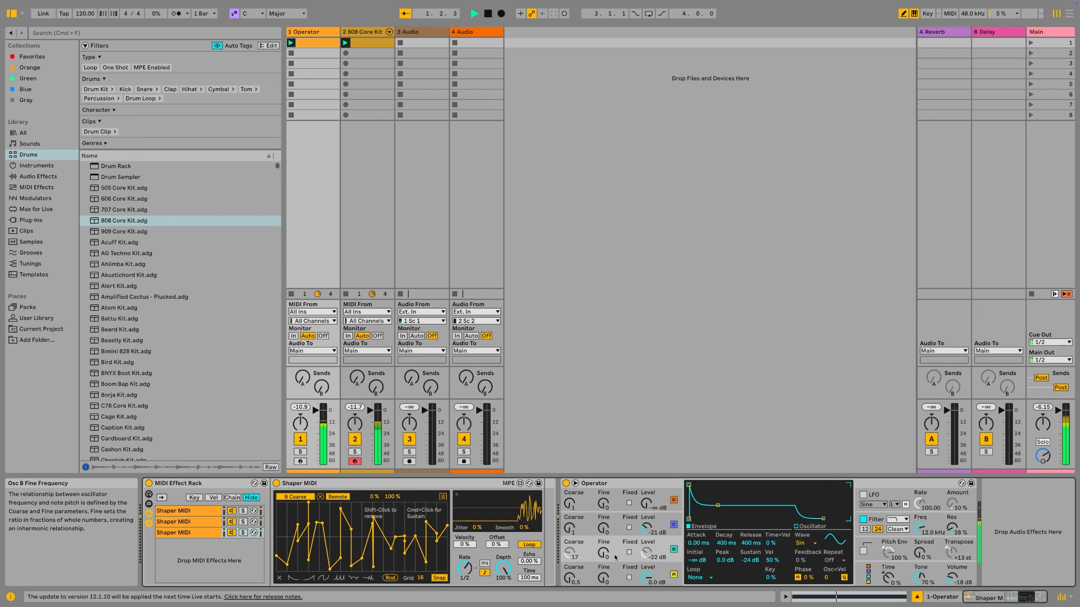
drag(465, 569, 465, 561)
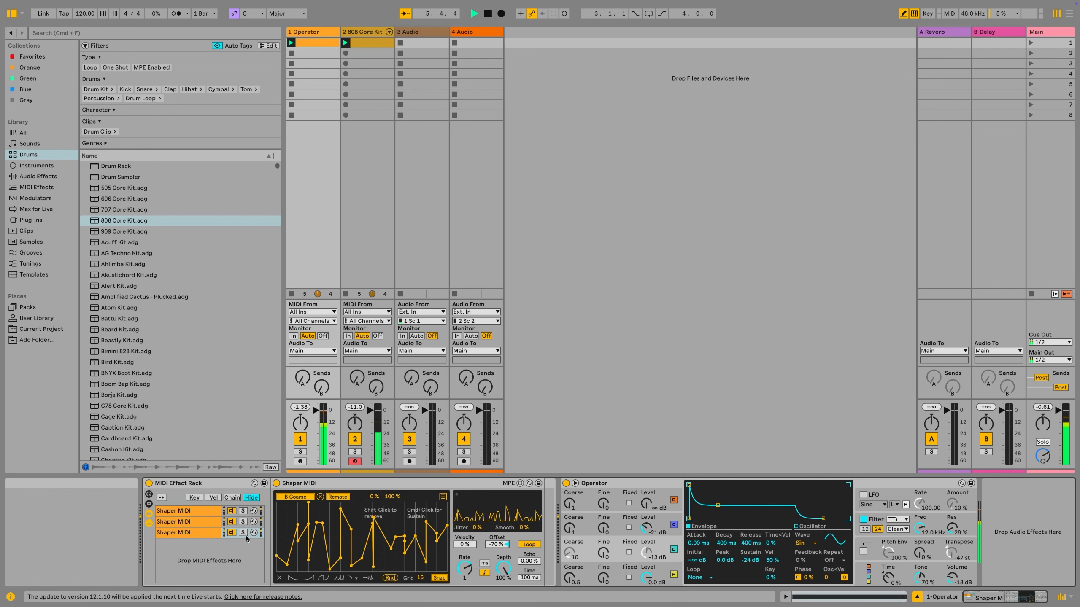
Show the Transpose shaper's chain in the rack and play the clips to hear the combined modulation
click(197, 533)
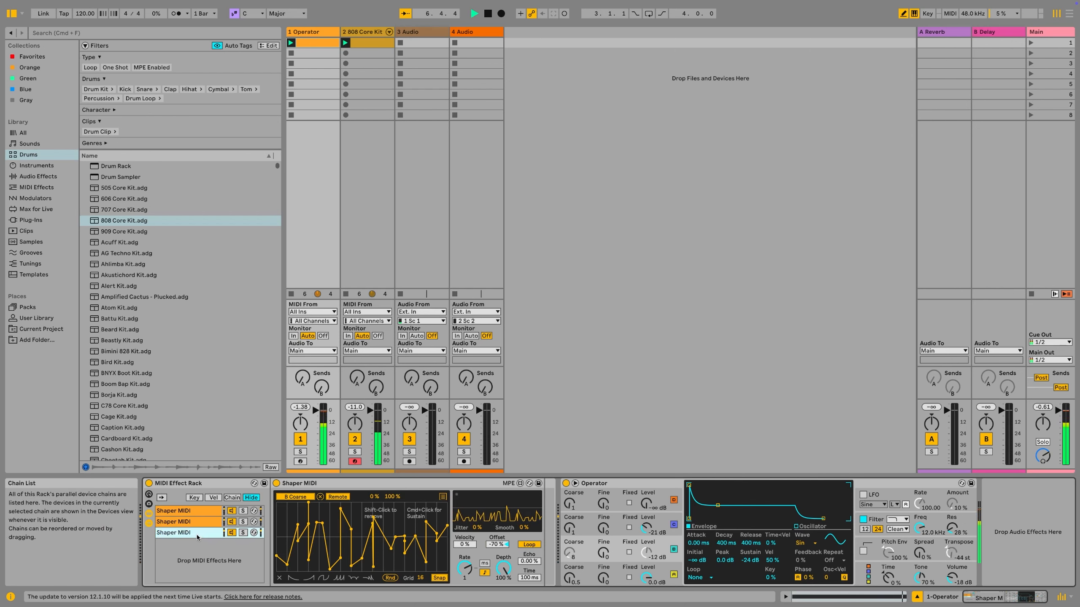
click(199, 513)
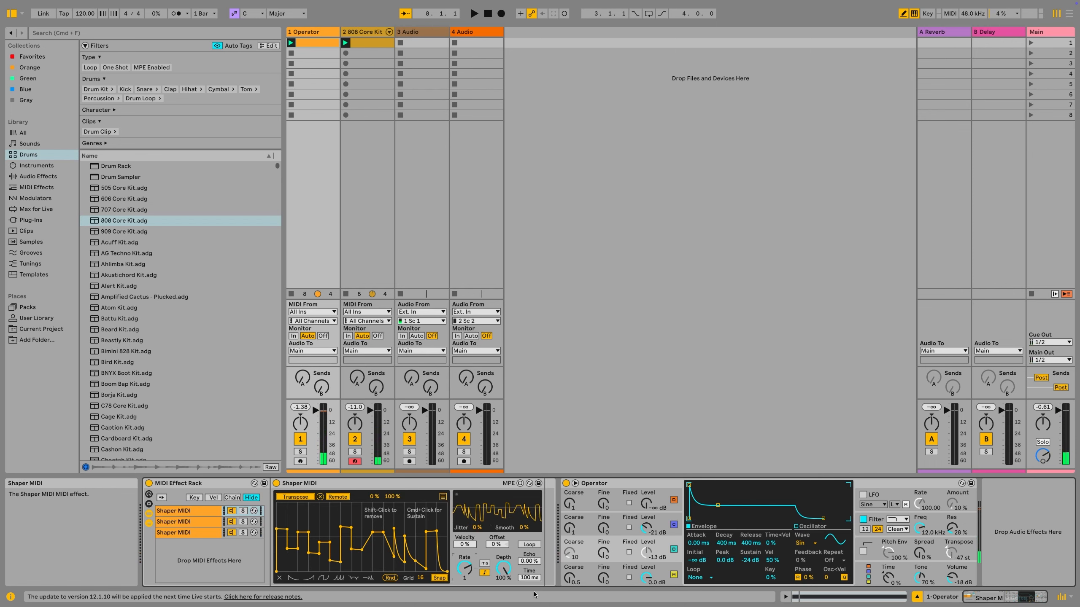
key(space)
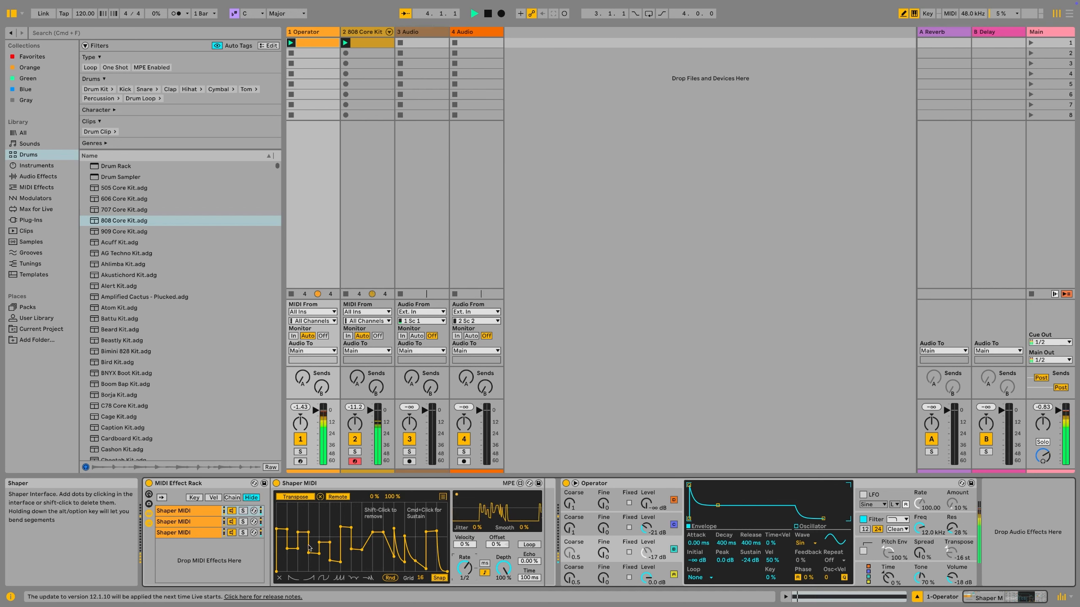
Replace the oscillator B level shaper's curve with the preset of repeated rising exponential ramps and play the clips
click(177, 523)
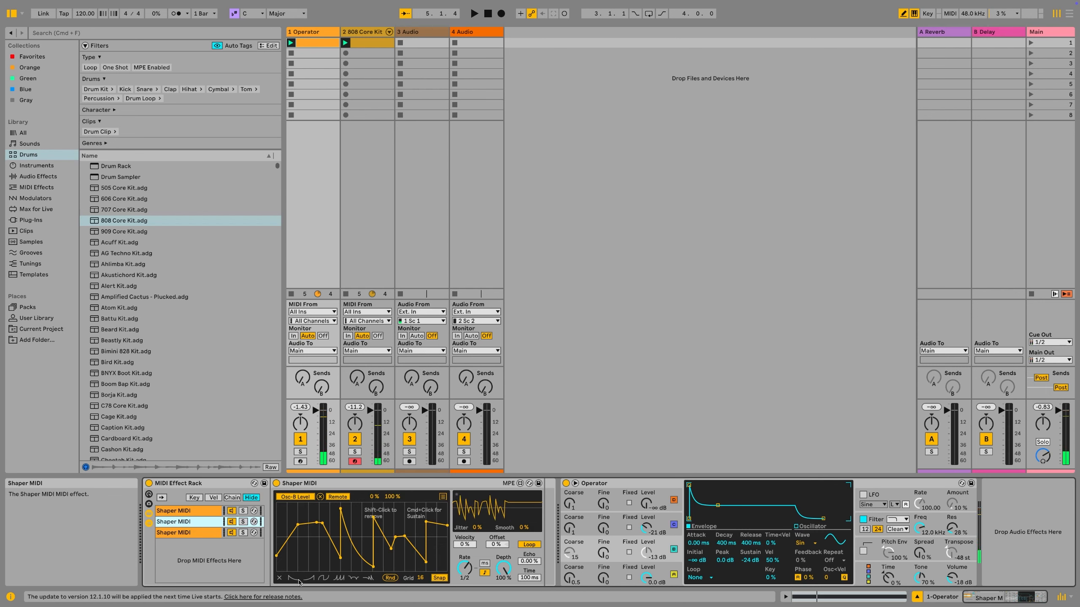
click(339, 578)
key(space)
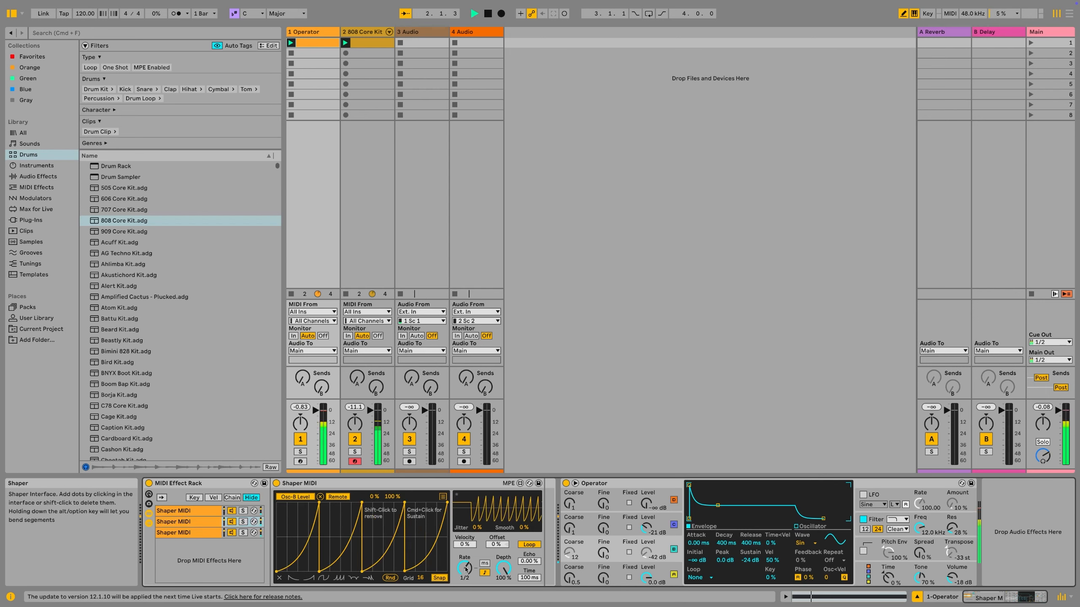
Adjust the opening points of the Transpose shaper's curve and raise the Operator track's Reverb send to about -27 dB
drag(464, 568, 464, 564)
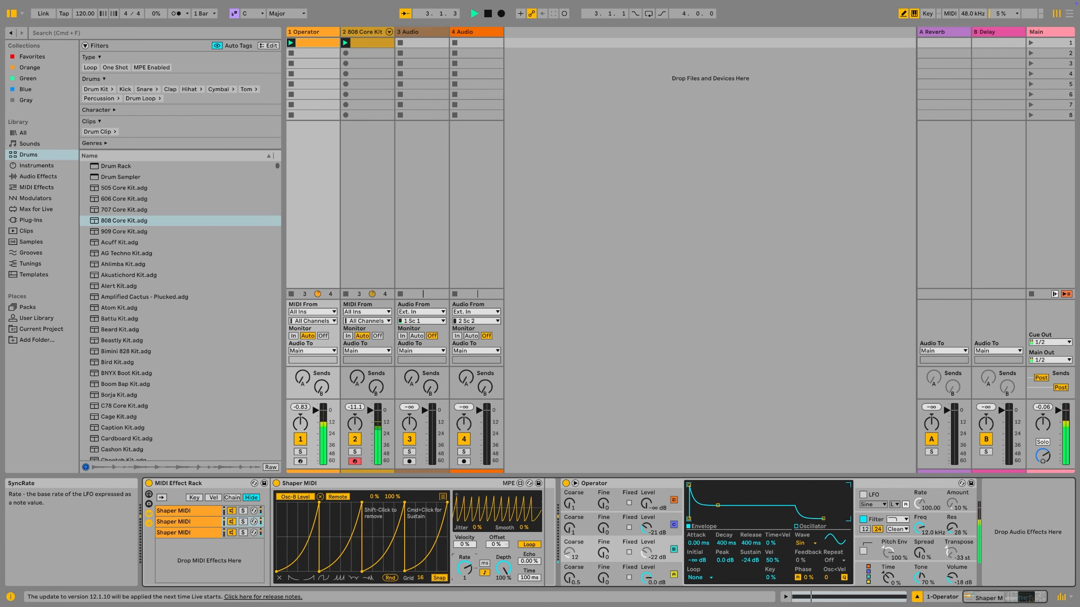
click(202, 511)
drag(280, 532, 291, 548)
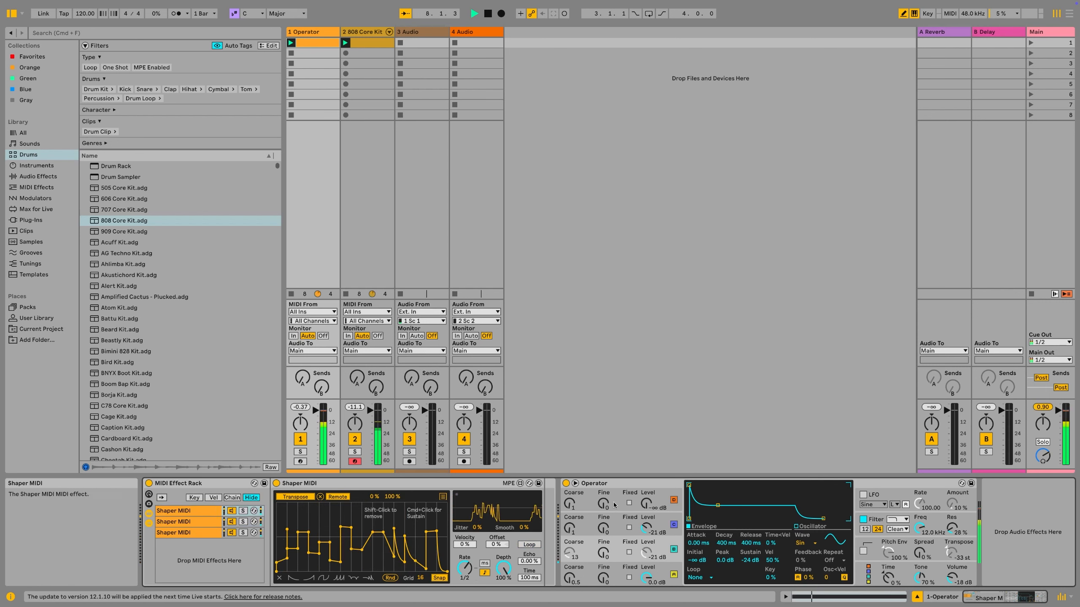
drag(321, 390, 302, 372)
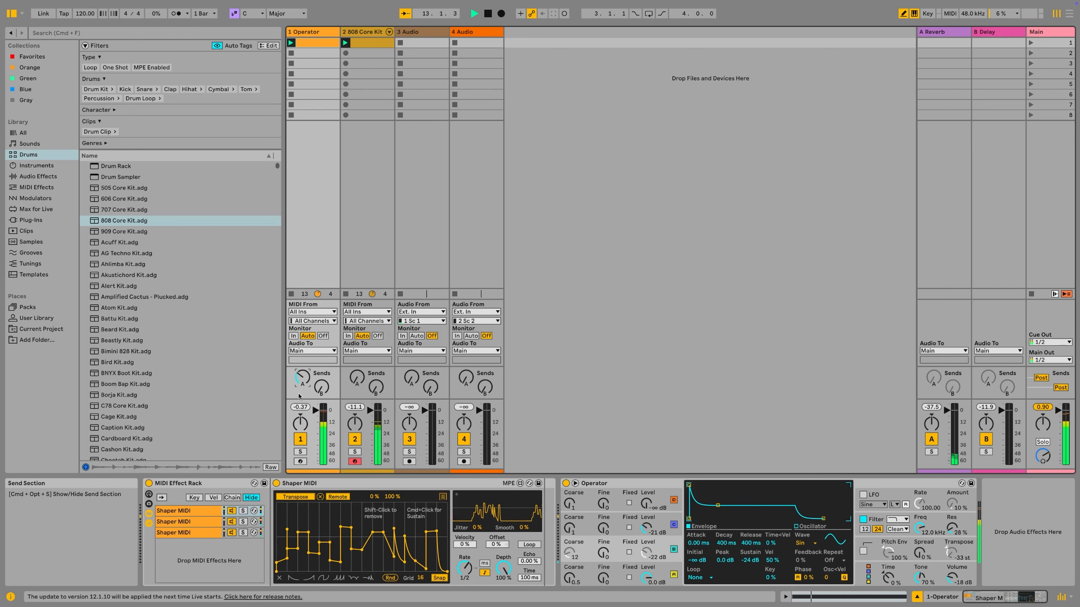
drag(300, 382, 300, 375)
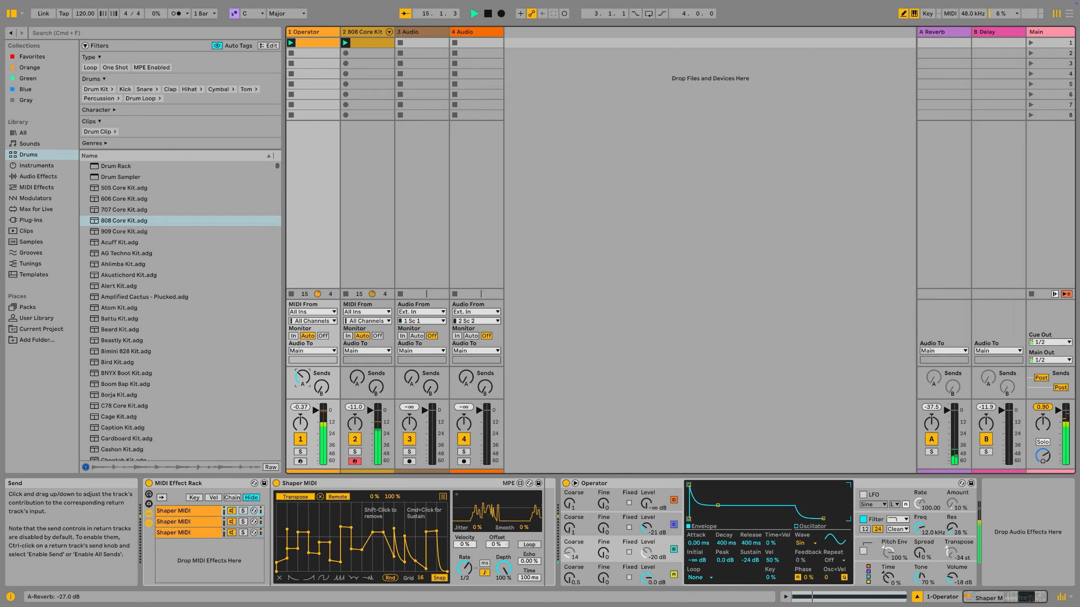
Add points partway up the ramps of the oscillator B level shaper's curve to make them bulge upward
click(183, 521)
drag(303, 546, 298, 524)
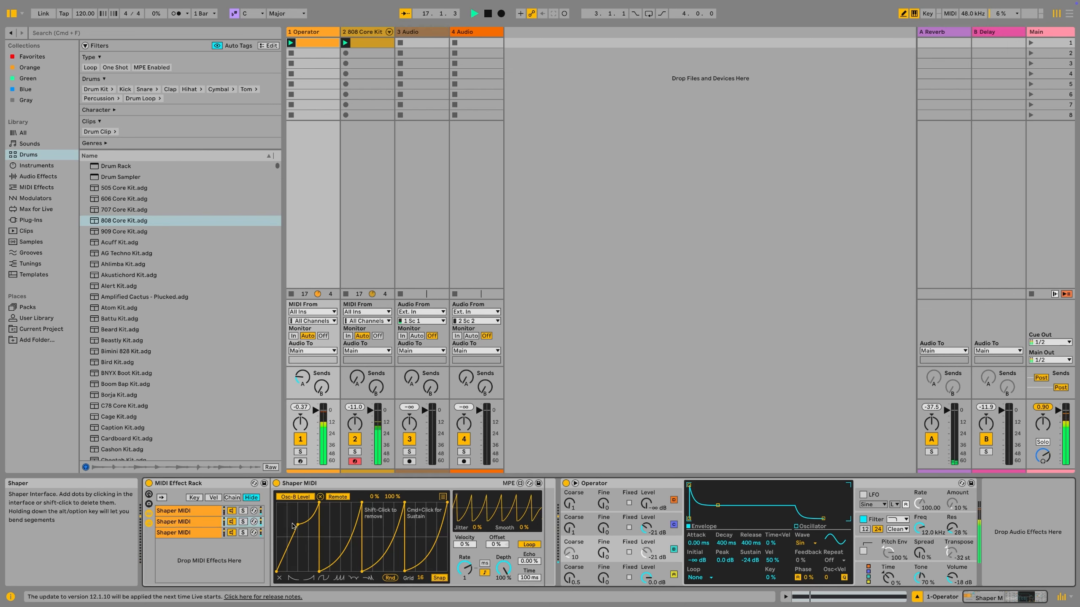
drag(350, 546, 339, 513)
drag(387, 547, 423, 529)
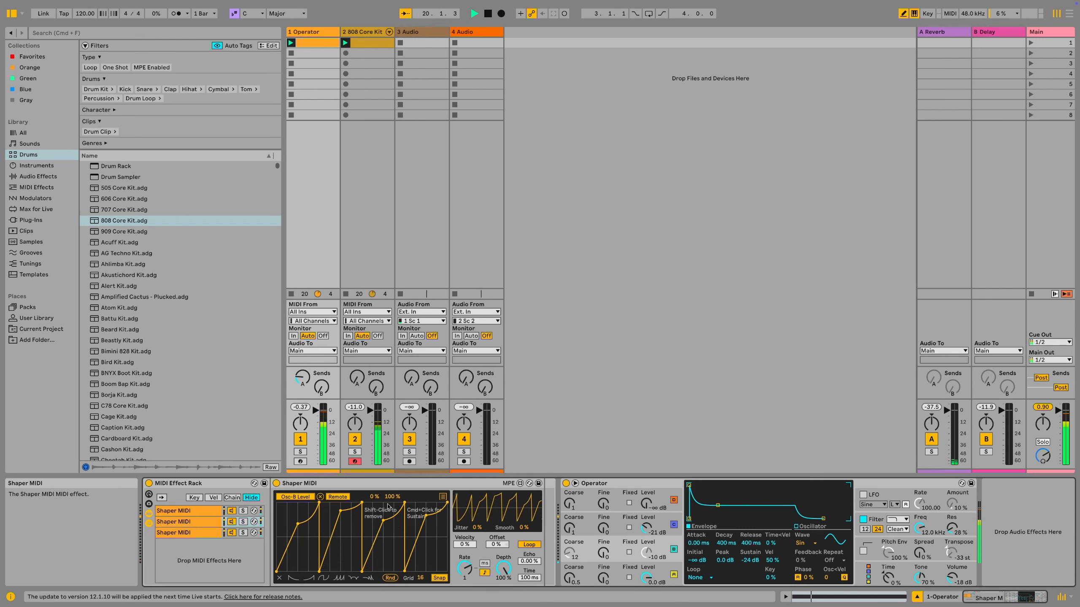
Set the oscillator B level shaper's offset to 100 % and rate to 1, and play the clips
drag(494, 544, 494, 543)
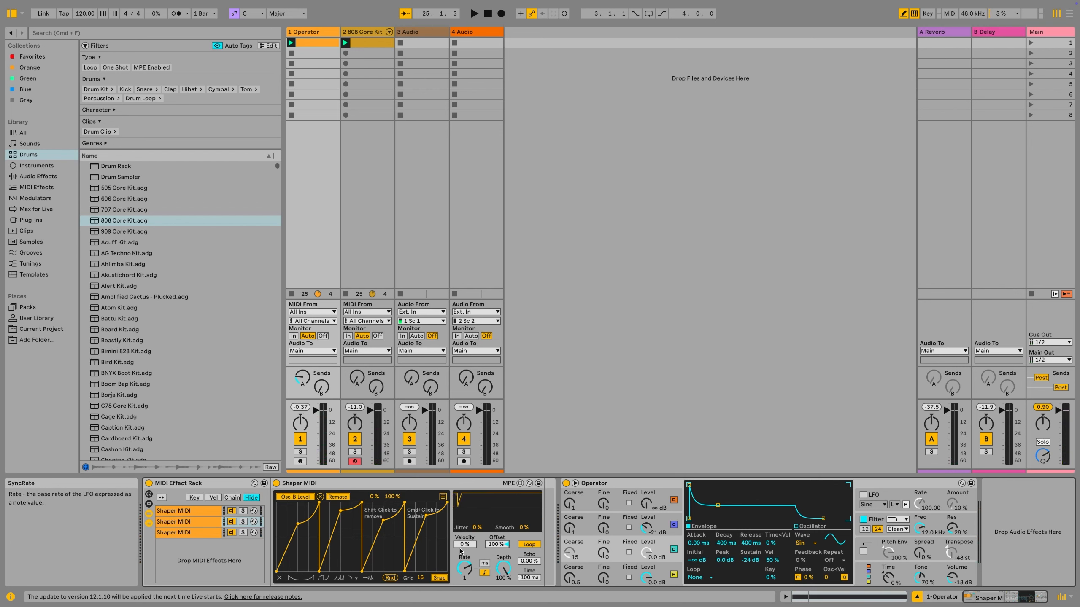
key(space)
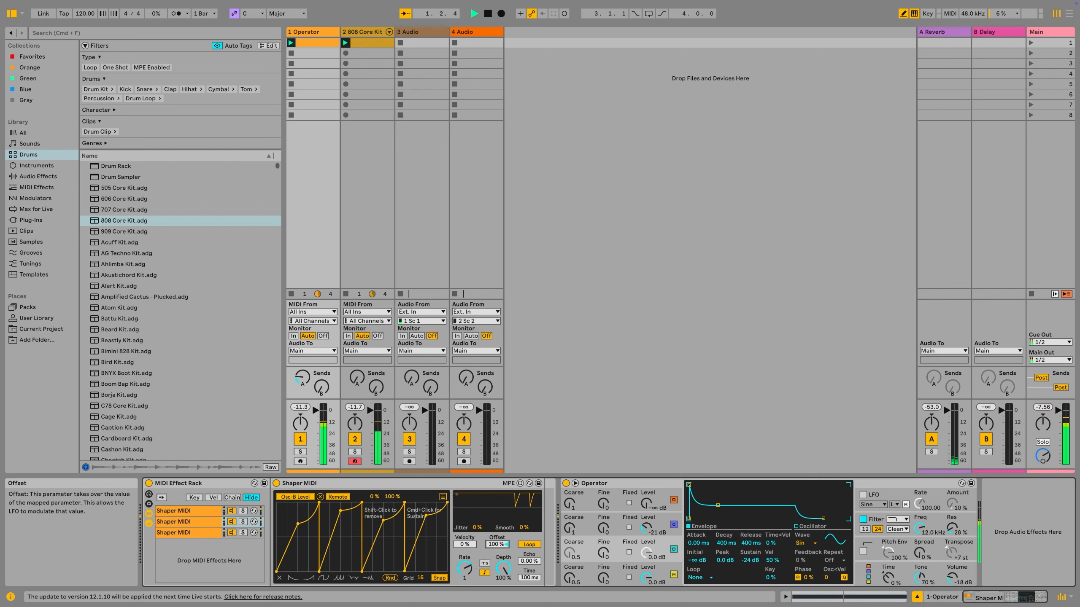
mouse_move(496, 545)
mouse_down()
mouse_move(497, 583)
mouse_move(496, 545)
mouse_up()
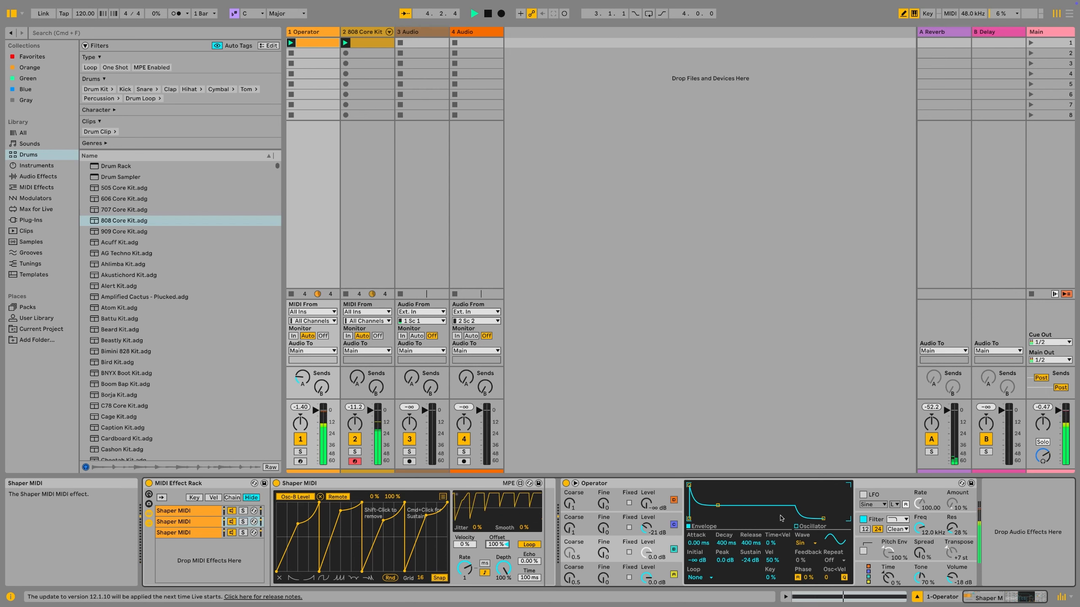
Duplicate the third Shaper MIDI chain in the rack and randomize the copy's curve
click(164, 534)
key(super+d)
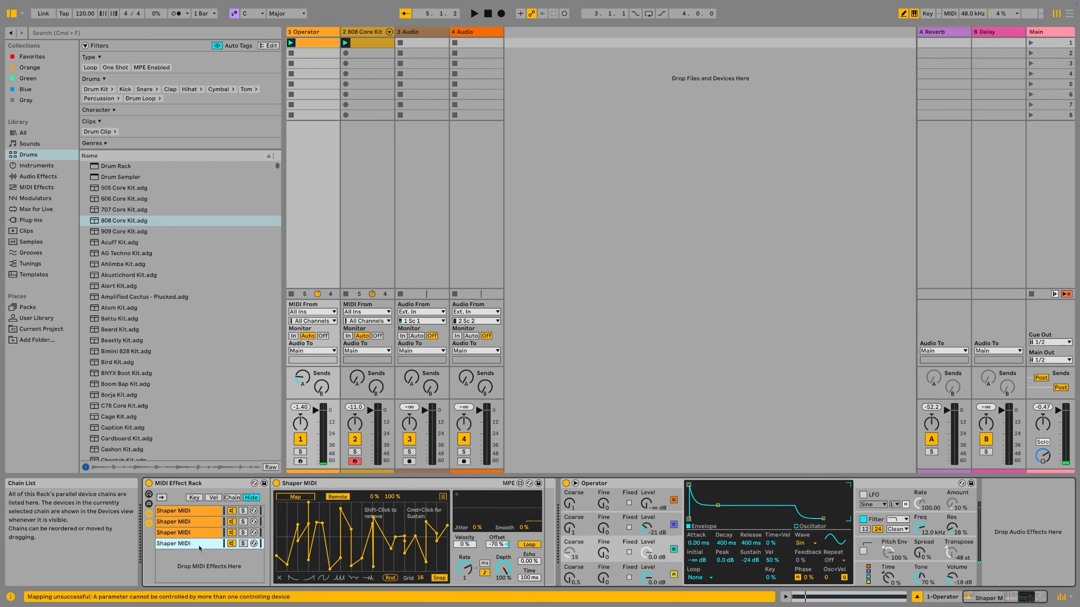
click(389, 578)
click(388, 580)
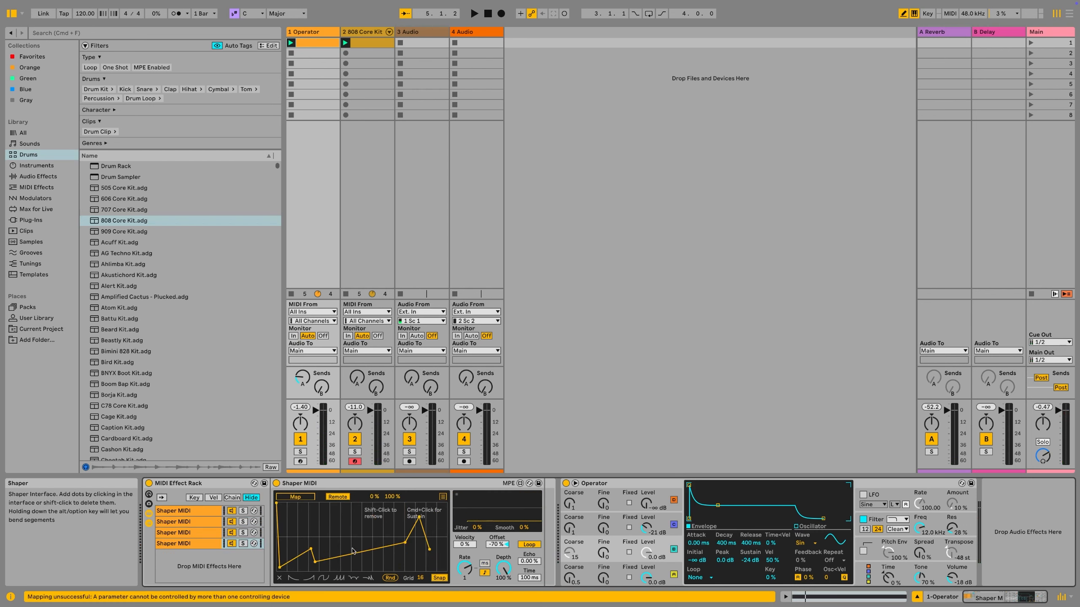
Add points to the fourth shaper's curve: a high peak in the middle, a flat end and more zigzags from the start onward
click(352, 506)
drag(416, 537, 454, 543)
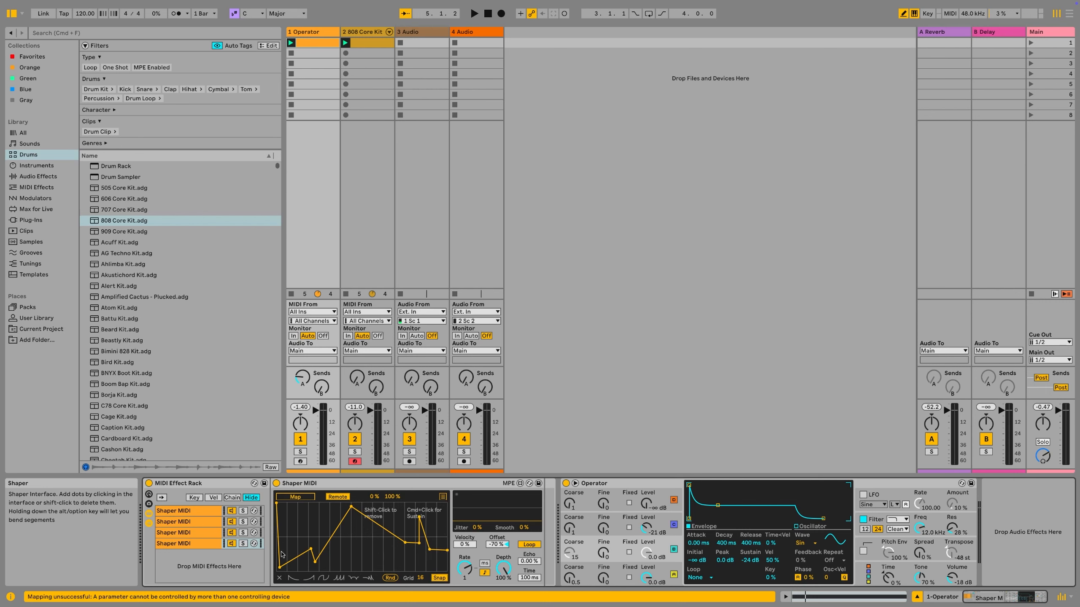
click(288, 522)
mouse_move(282, 539)
mouse_down()
mouse_move(275, 526)
mouse_move(299, 521)
mouse_up()
click(279, 530)
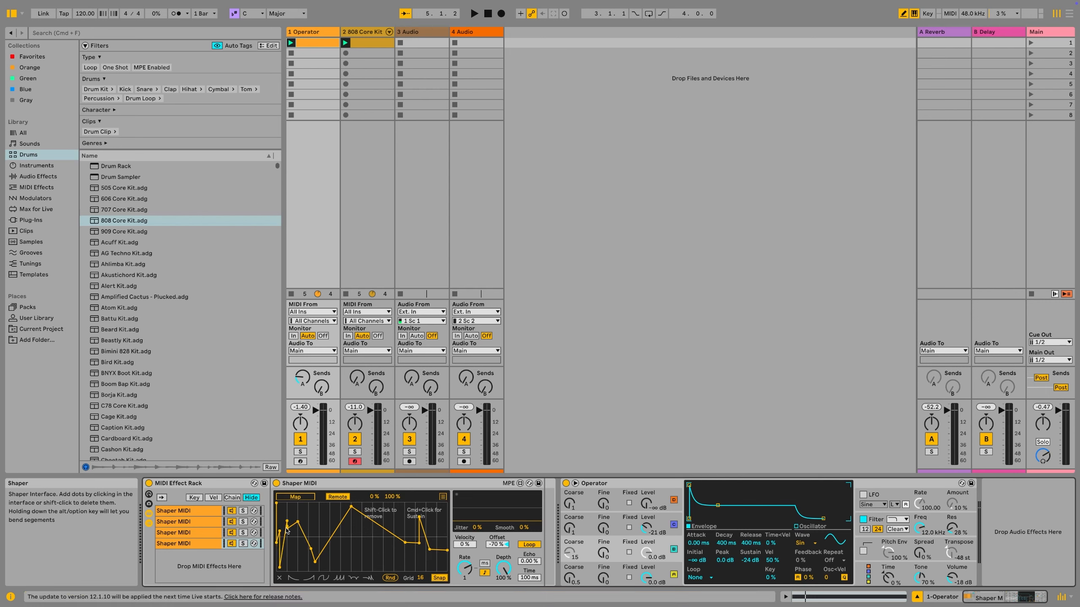
click(309, 529)
click(318, 528)
mouse_move(332, 532)
mouse_down()
mouse_move(351, 537)
mouse_move(380, 524)
mouse_up()
click(378, 552)
click(362, 533)
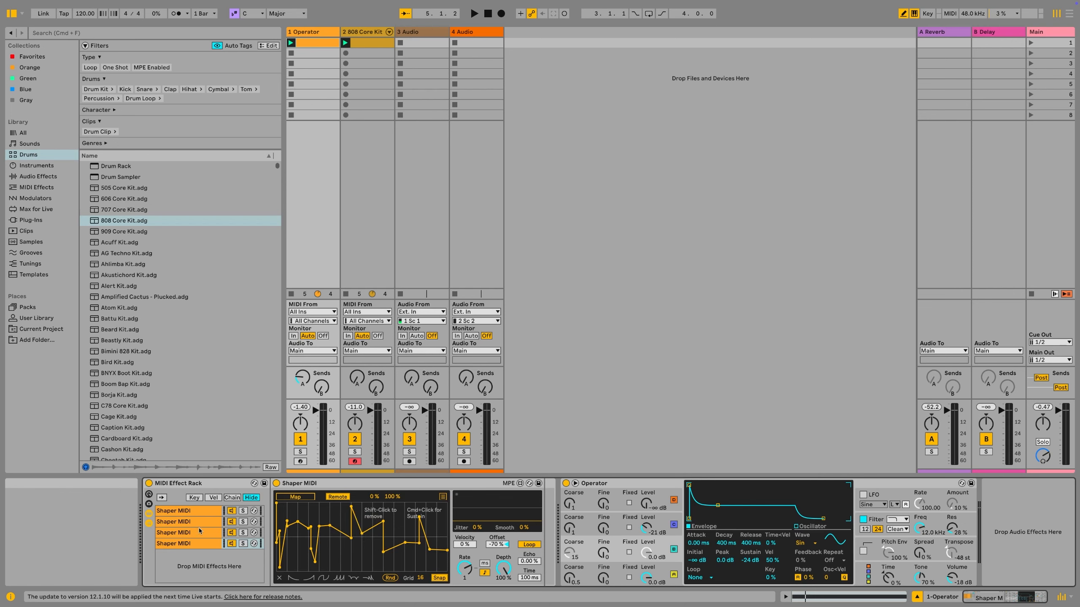
Map the fourth Shaper MIDI to Operator's filter frequency, then play the clips and set its offset to -16 %
click(295, 497)
click(918, 530)
key(space)
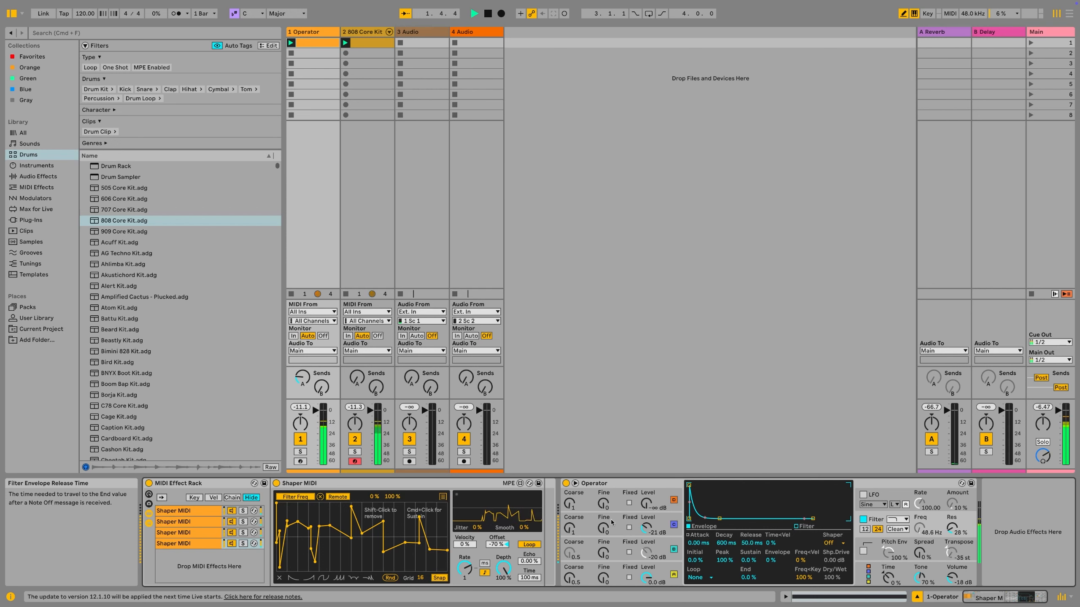
drag(497, 545, 497, 521)
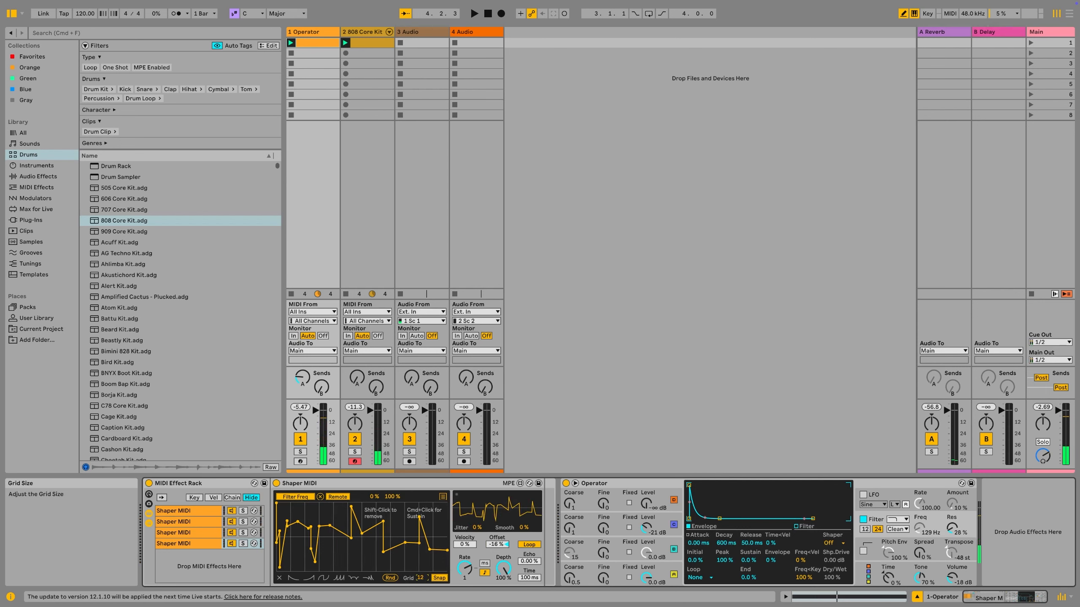
Set the filter frequency shaper's grid to 8 and clear its curve
drag(420, 577, 419, 584)
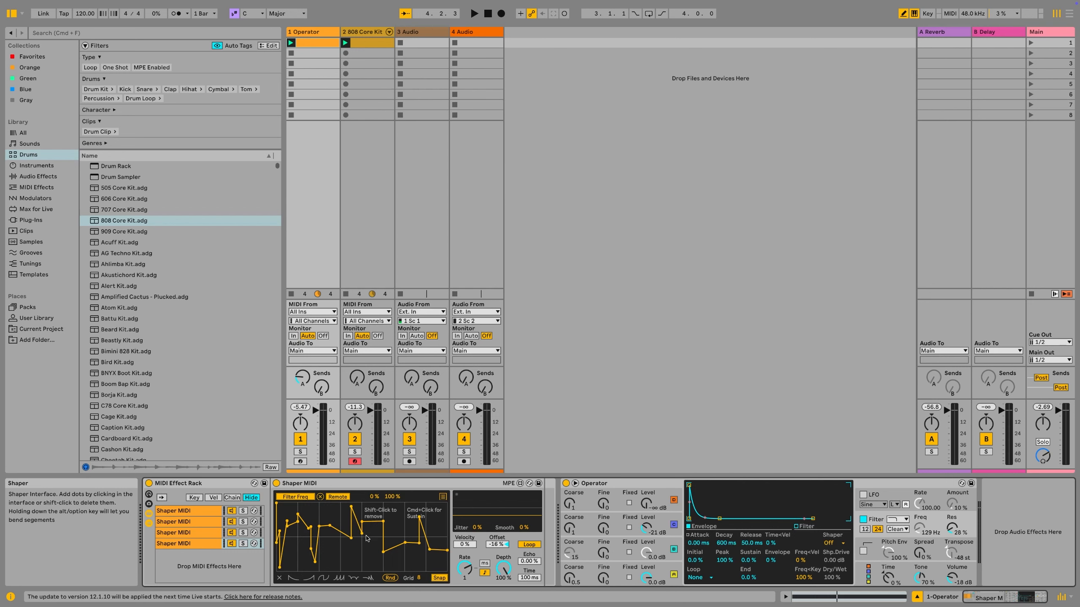
click(292, 578)
click(280, 577)
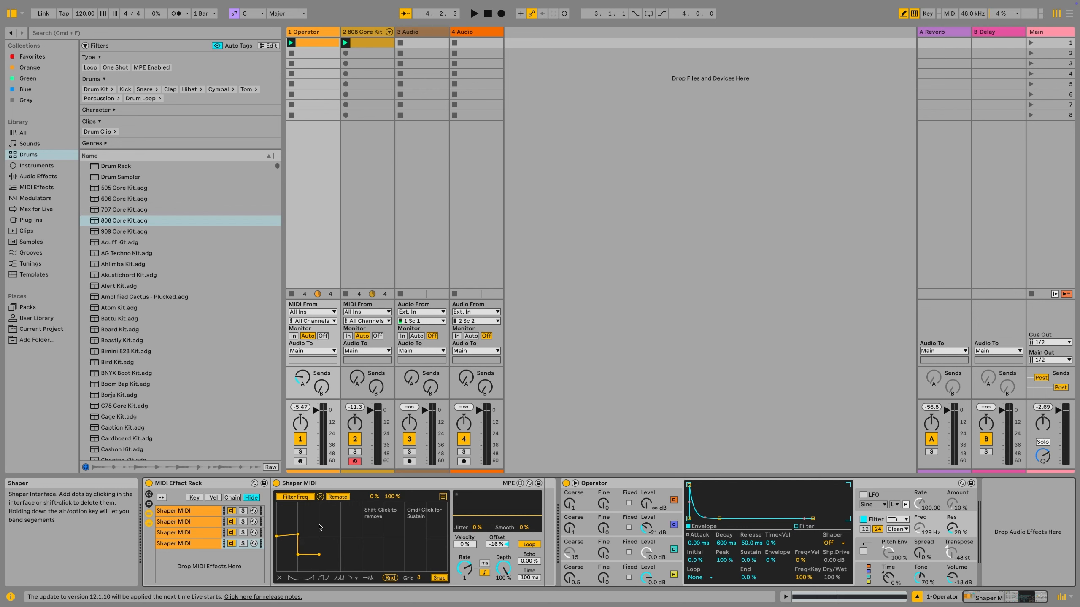
Draw a stepped curve of alternating high and low plateaus across the filter frequency shaper, rising again at the end
drag(341, 526, 362, 550)
click(340, 549)
click(361, 523)
click(447, 526)
Play the clips, set the filter frequency shaper's offset to 70 % and lower the first point of its curve
key(space)
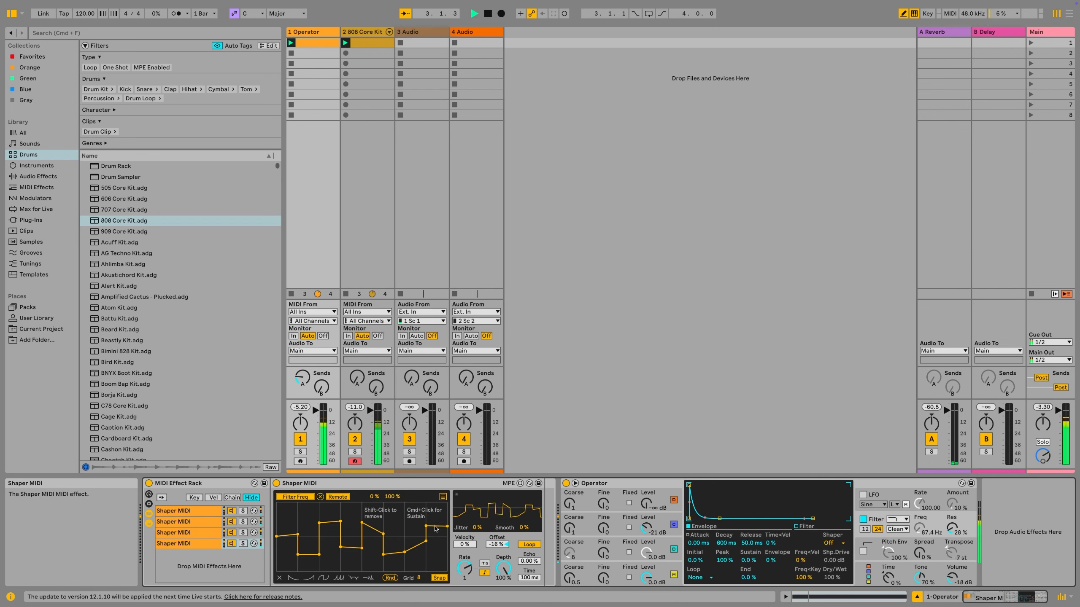
drag(496, 545, 496, 511)
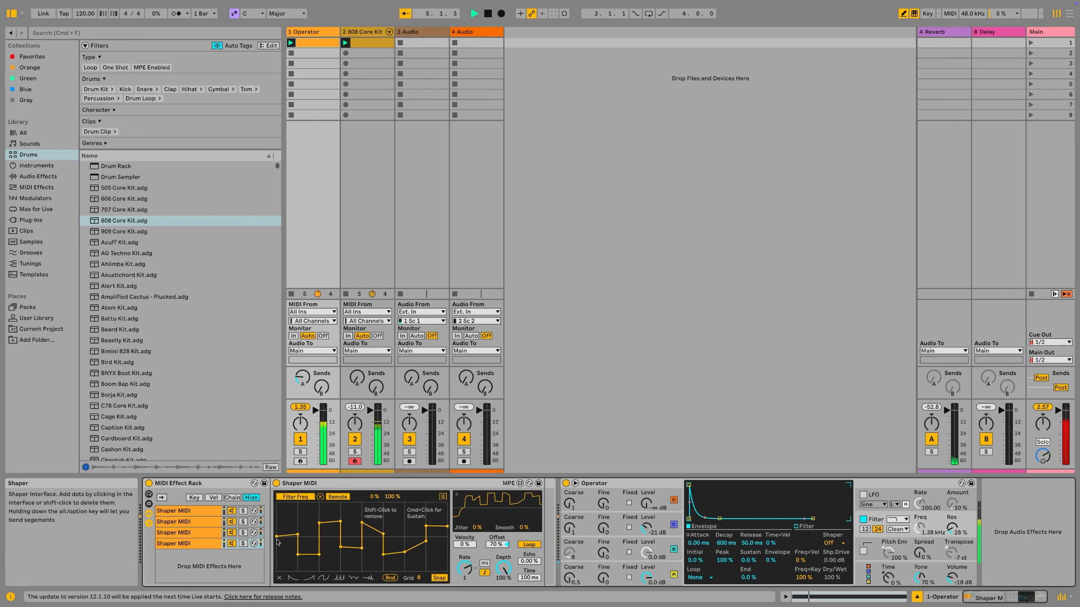
drag(277, 537, 277, 553)
Set the oscillator B level shaper's rate to 3/4 and grid to 7, and clear its curve
click(192, 522)
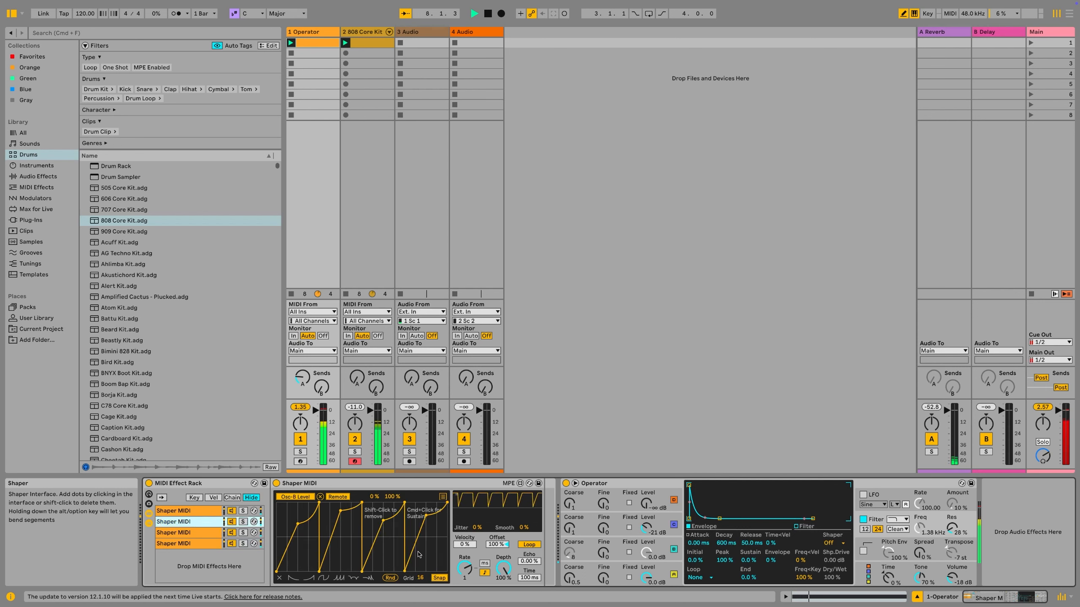
click(465, 568)
drag(465, 568, 420, 586)
click(321, 574)
drag(321, 574, 319, 560)
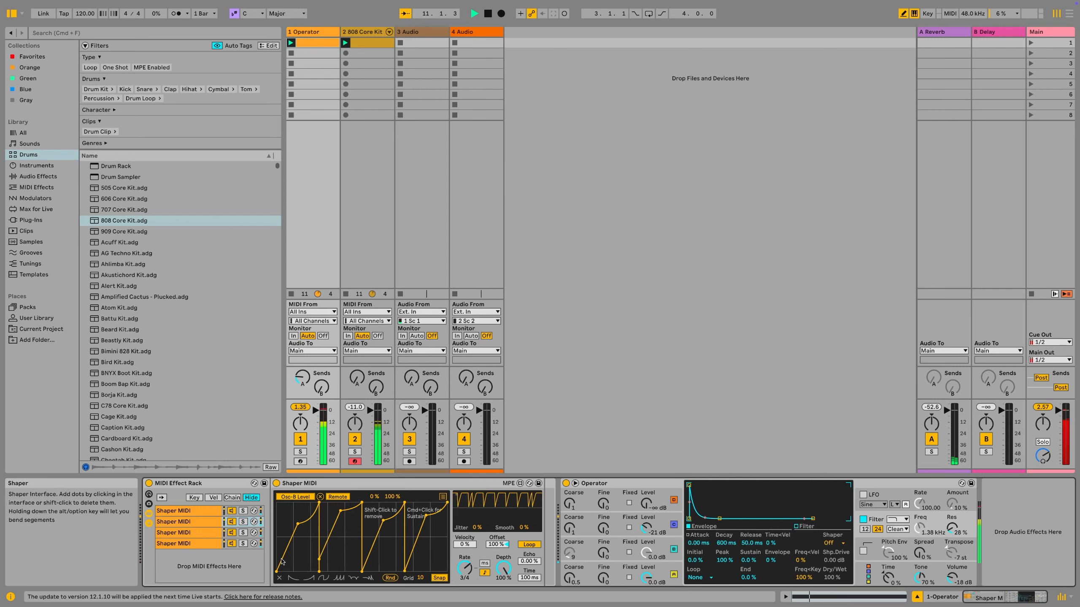
click(279, 577)
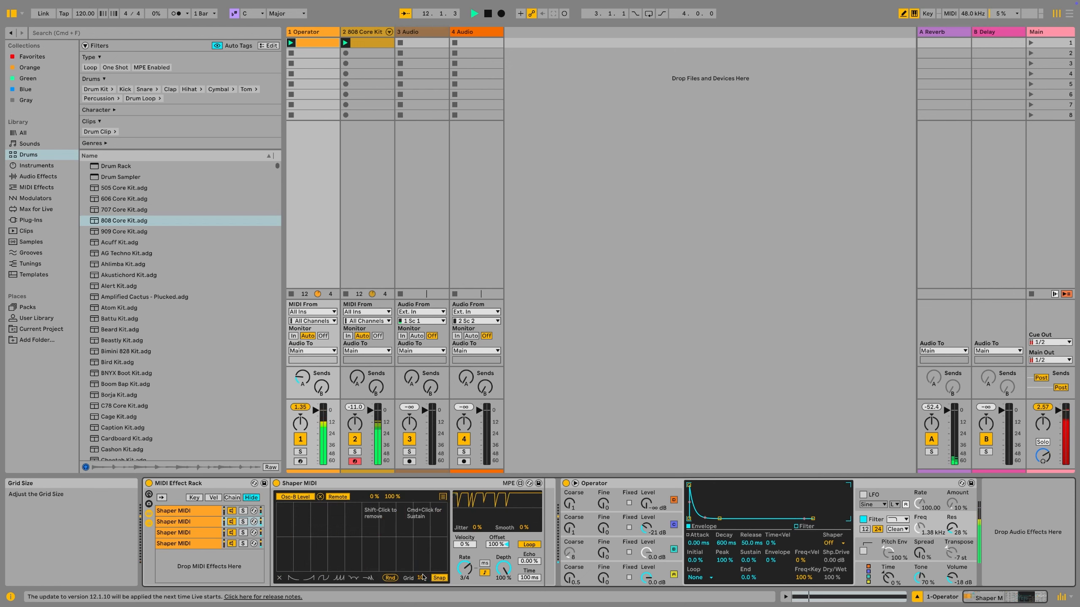
drag(420, 577, 420, 581)
Draw a stepped curve for the oscillator B level: high start, a drop, a high plateau and a descending end
click(324, 538)
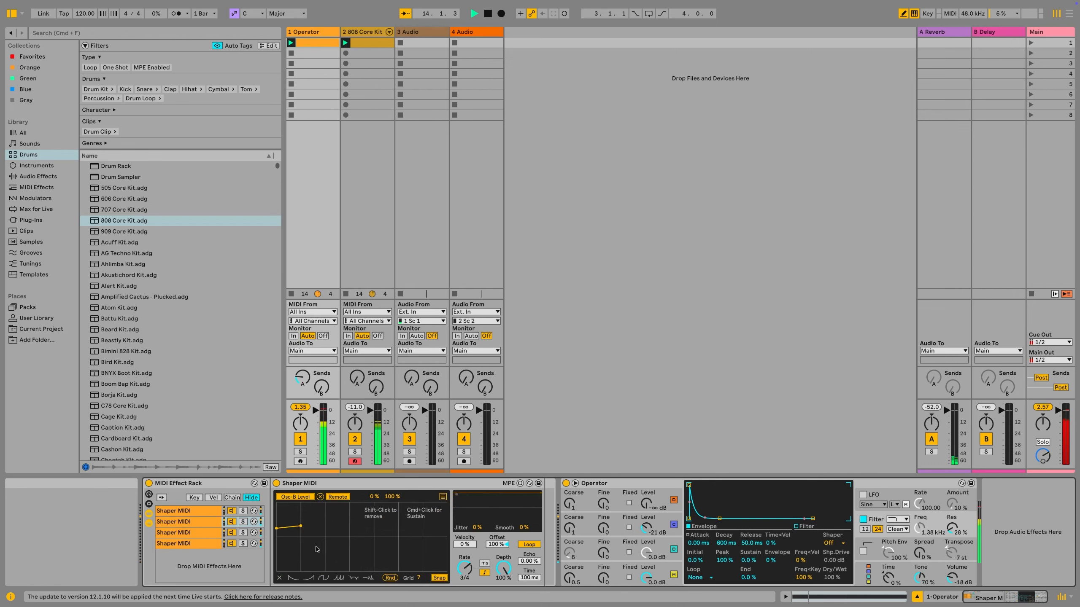
click(325, 552)
click(323, 526)
click(350, 526)
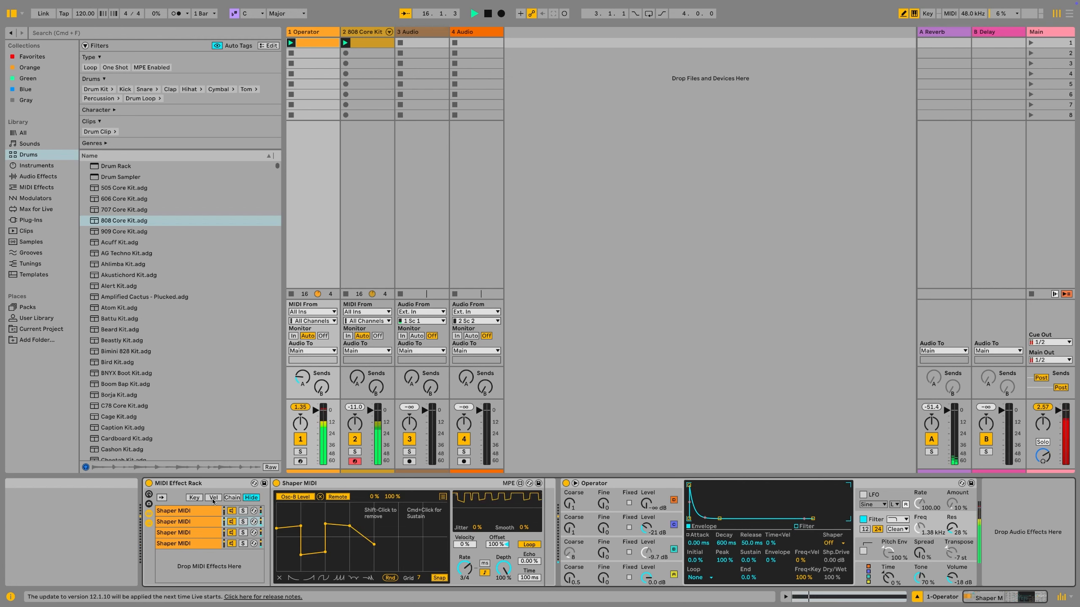
Set the Transpose shaper's grid to 8 and clear its curve
click(187, 511)
drag(420, 578, 421, 558)
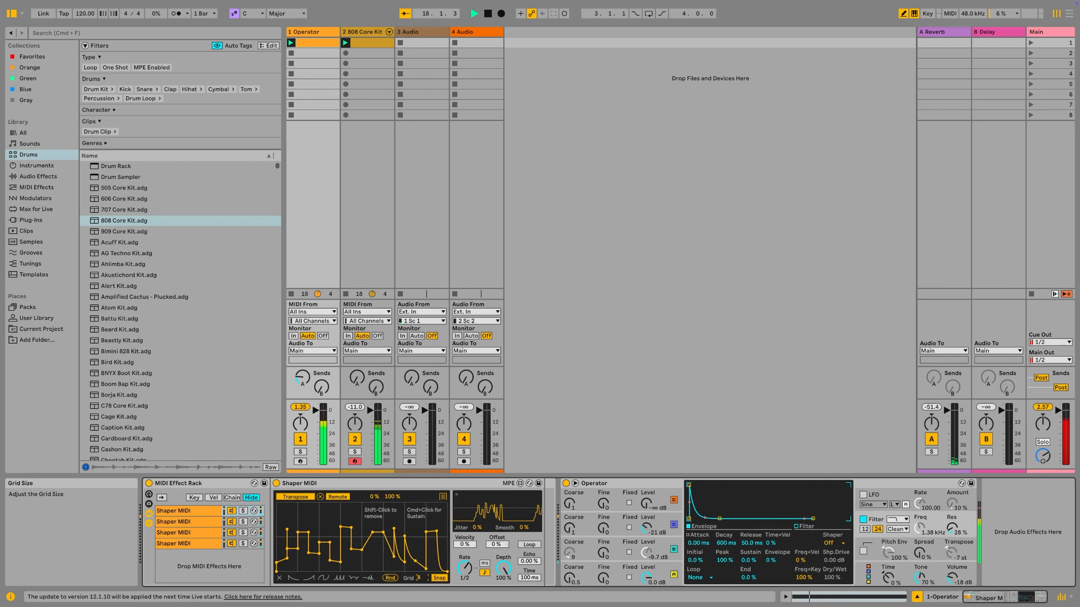
click(393, 579)
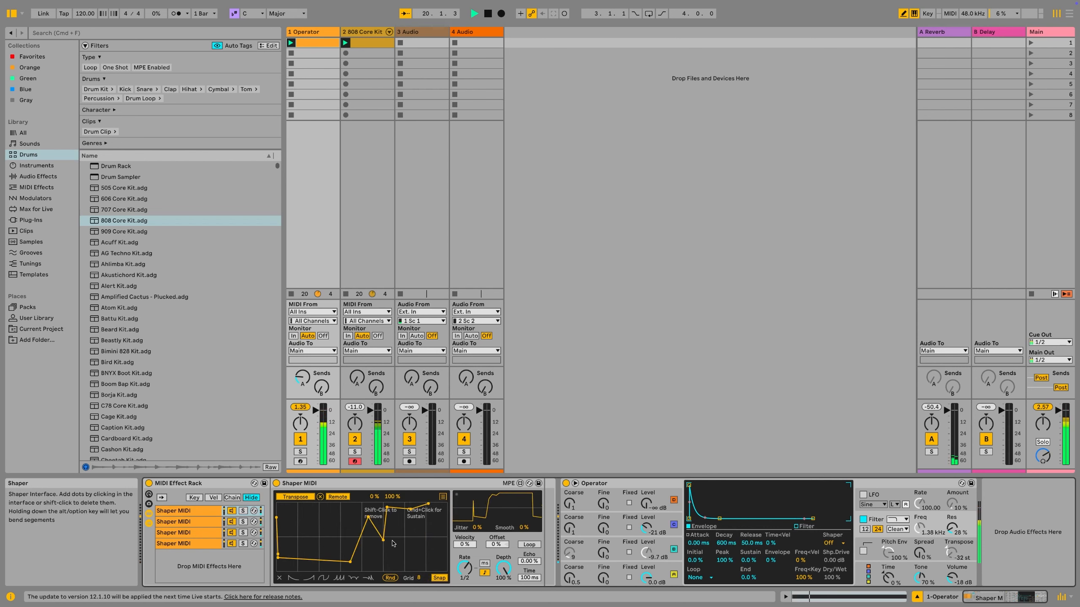
click(278, 577)
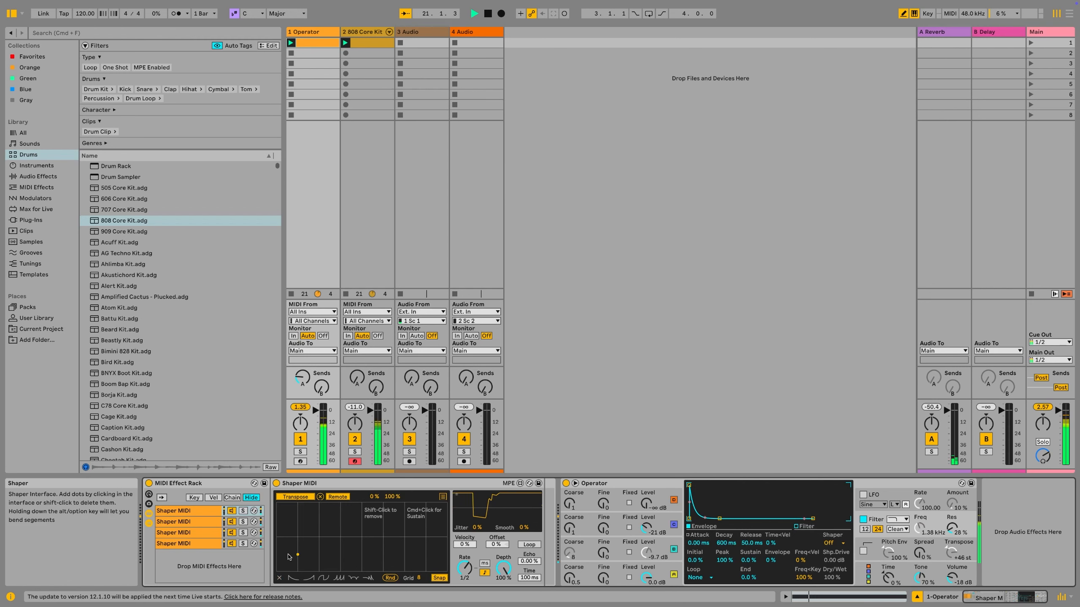
Draw a low stepped curve for Transpose that rises to mid-curve and dips briefly before the end, and set its offset to -38 %
click(297, 554)
click(319, 555)
click(362, 543)
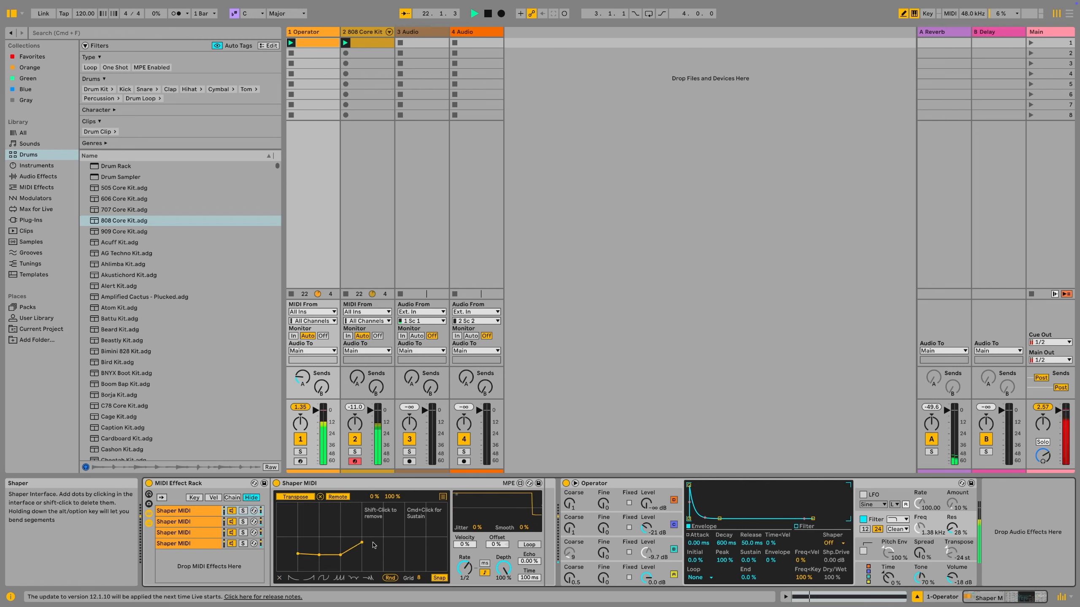
click(426, 547)
click(385, 559)
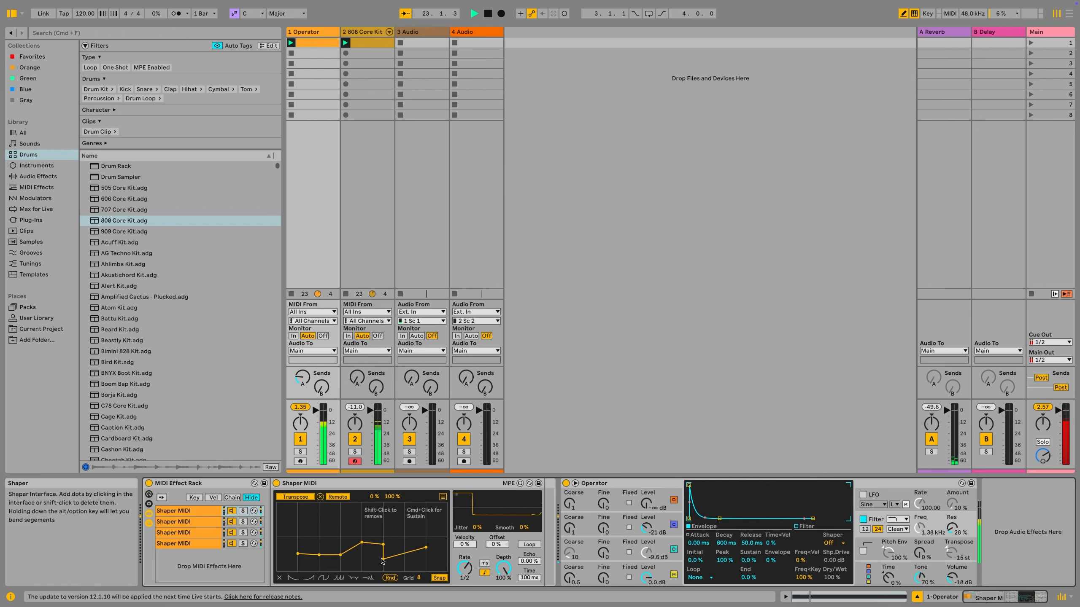
click(404, 556)
drag(406, 549, 407, 546)
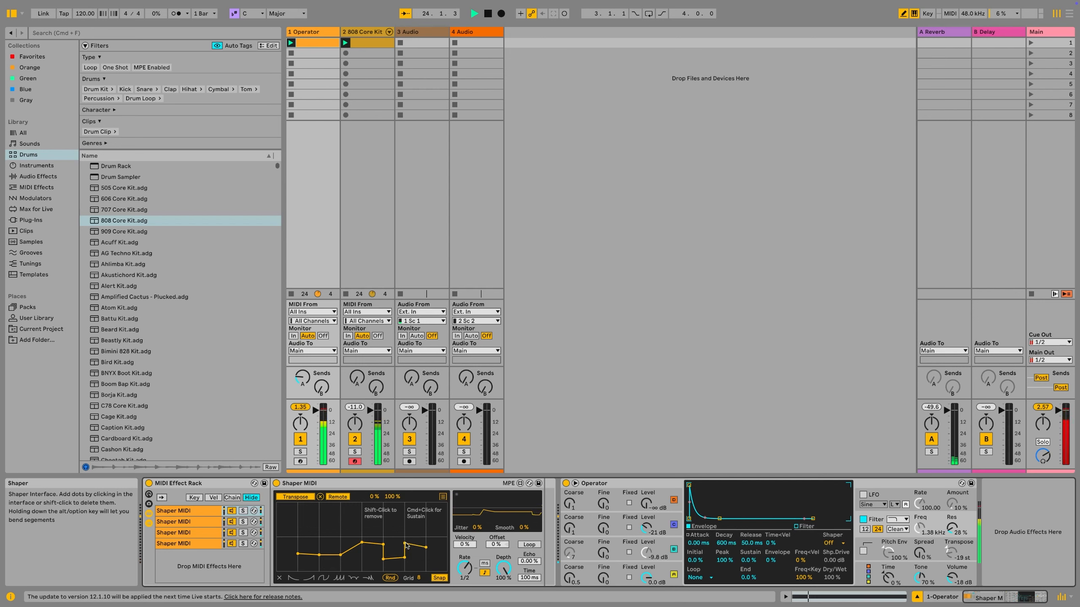
click(319, 564)
drag(299, 554, 301, 563)
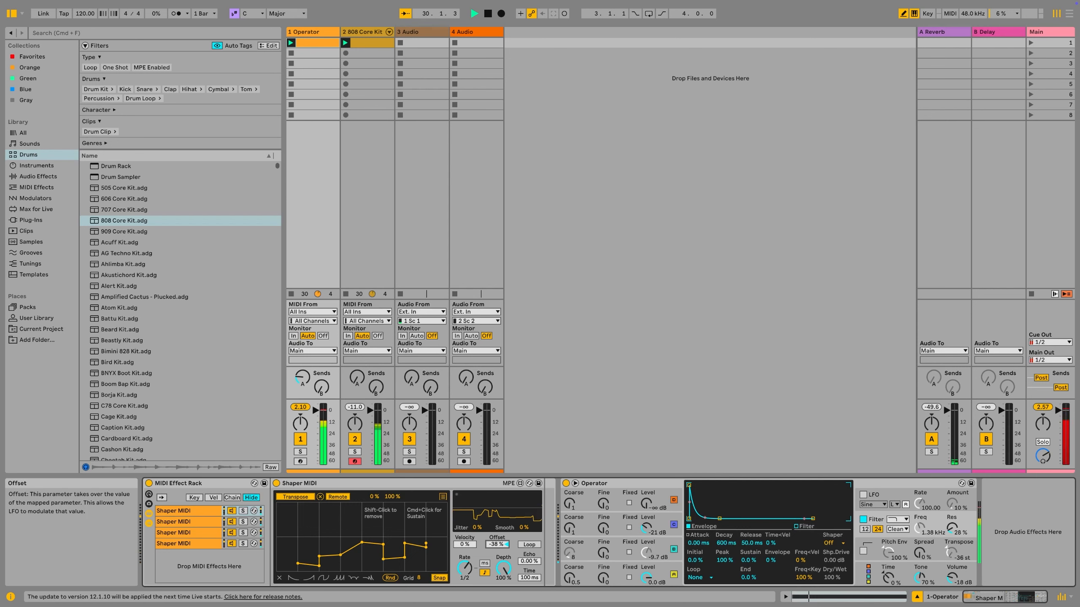
Duplicate the filter frequency shaper's chain in the rack and clear the copy's curve
click(179, 545)
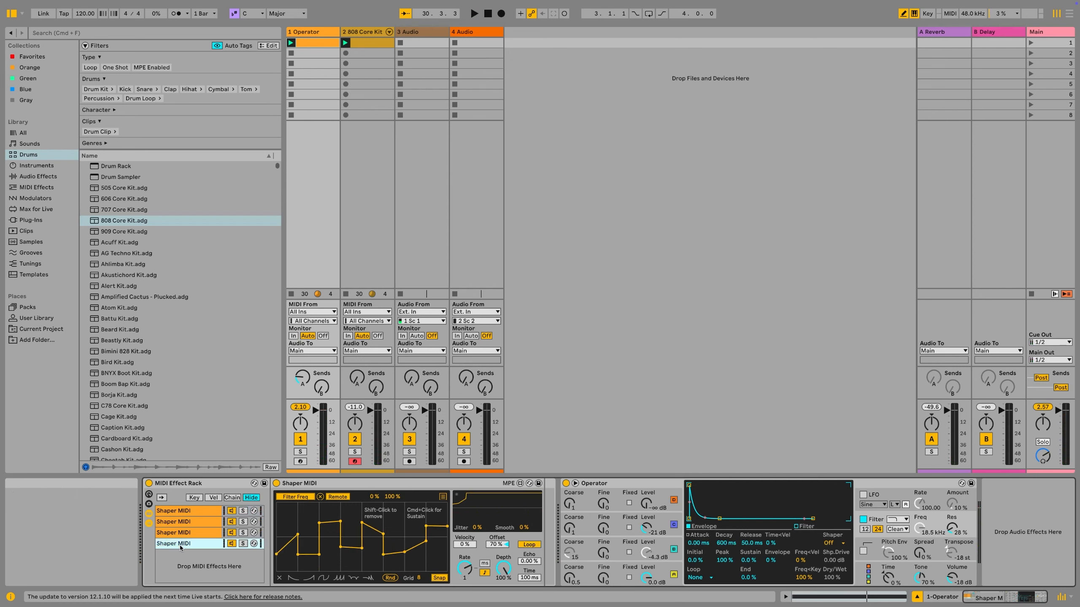
key(super+d)
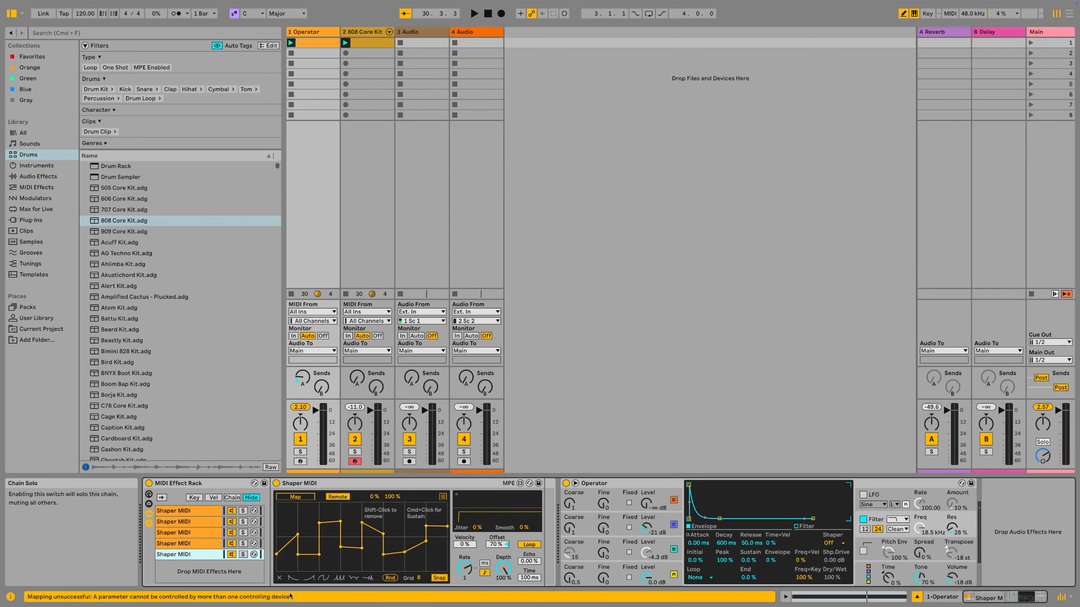
click(279, 578)
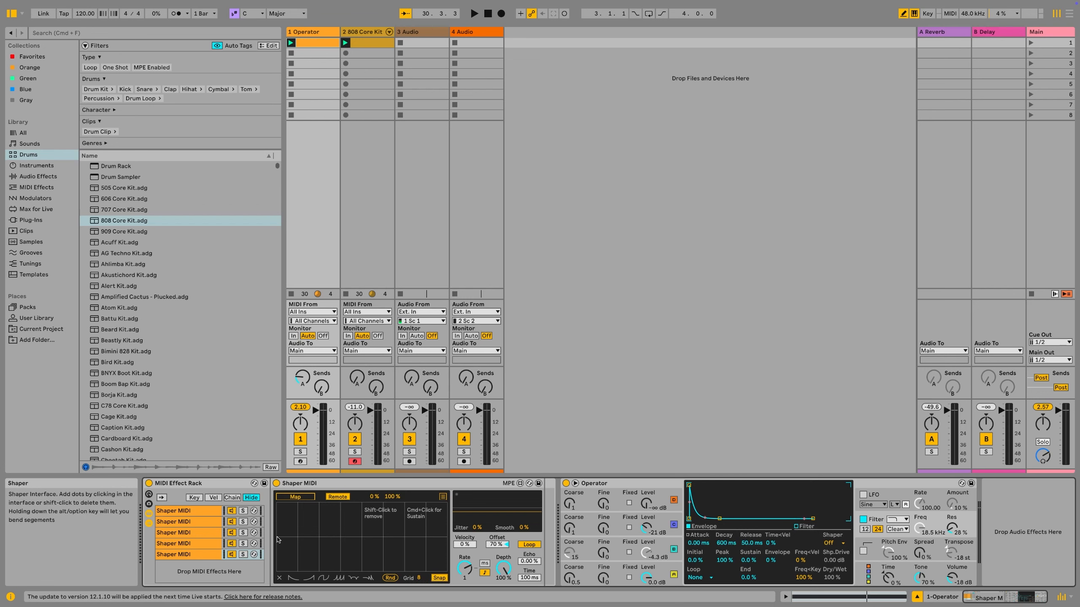
Draw a curve of four spikes with concave decays in the duplicated shaper
drag(298, 542, 286, 570)
mouse_move(342, 568)
mouse_down()
mouse_move(335, 574)
mouse_move(361, 572)
mouse_up()
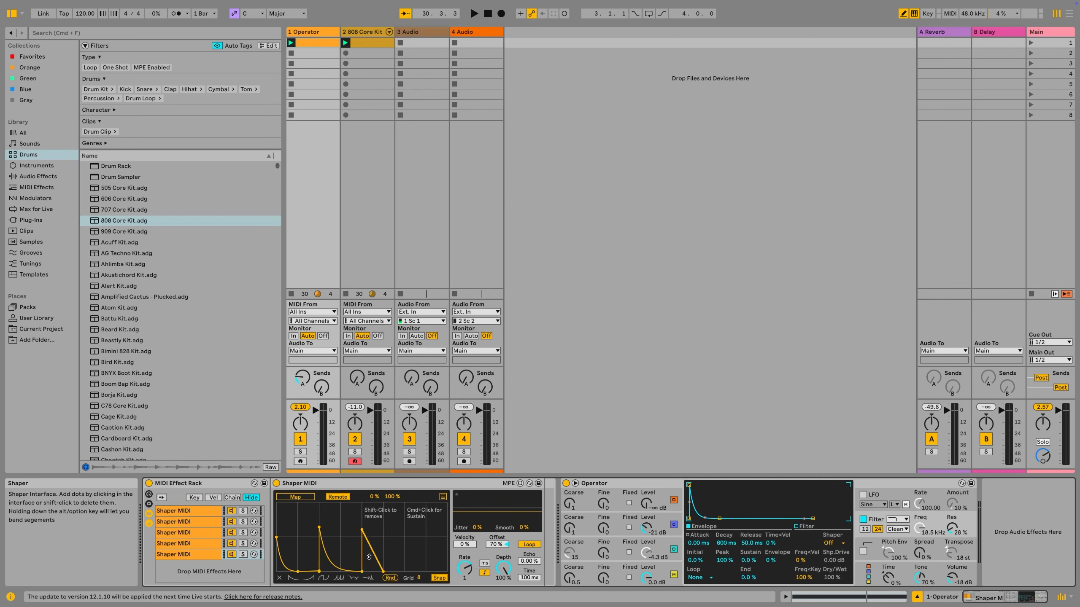
drag(369, 557, 395, 568)
drag(434, 553, 434, 565)
Map the new shaper to Operator's Volume and, during playback, set its rate to 1/2 and offset to -14 %
click(305, 500)
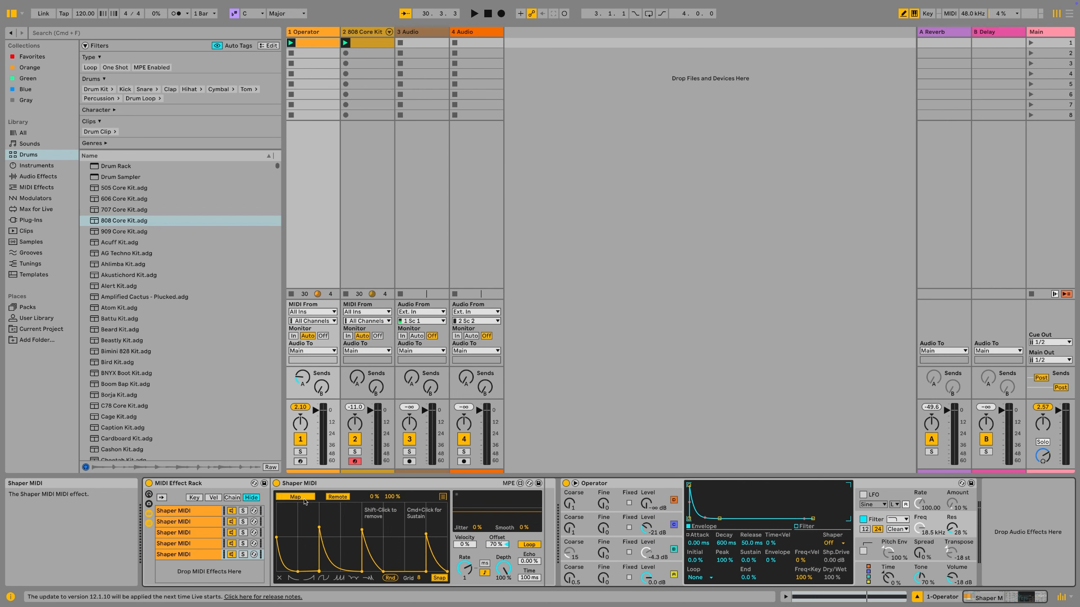
click(952, 577)
key(space)
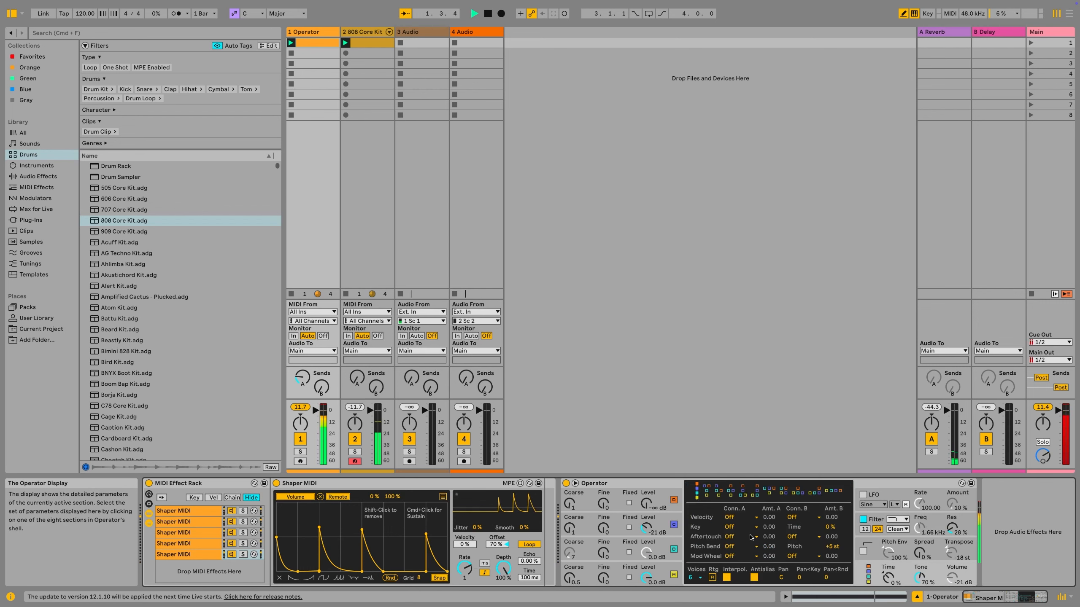
drag(497, 545, 496, 564)
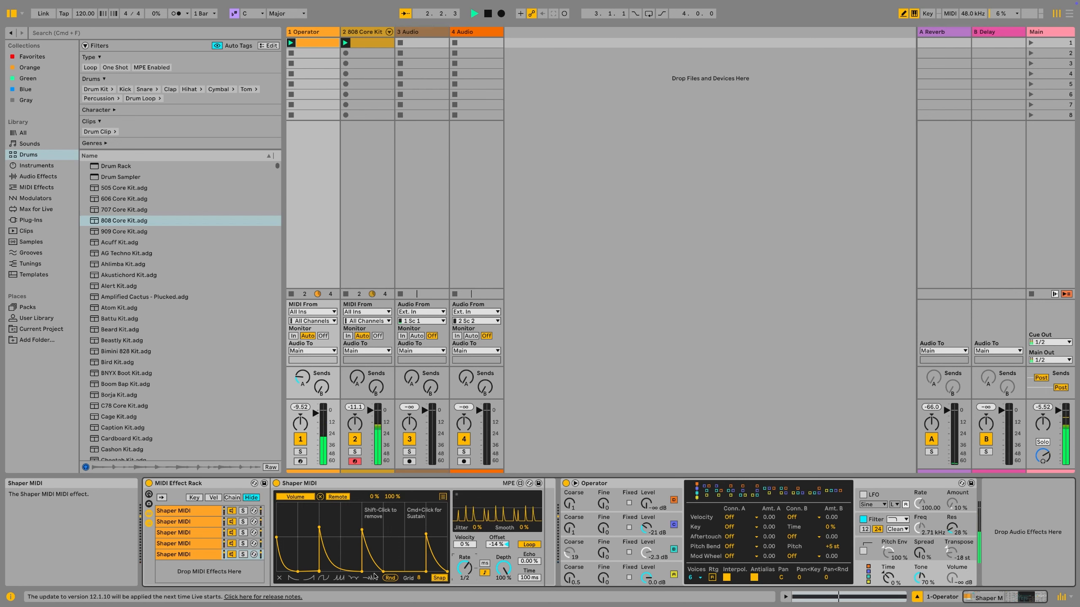
Reshape the Volume curve: straighten the second spike's decay, raise the third spike and lift the starting point
drag(383, 571, 403, 578)
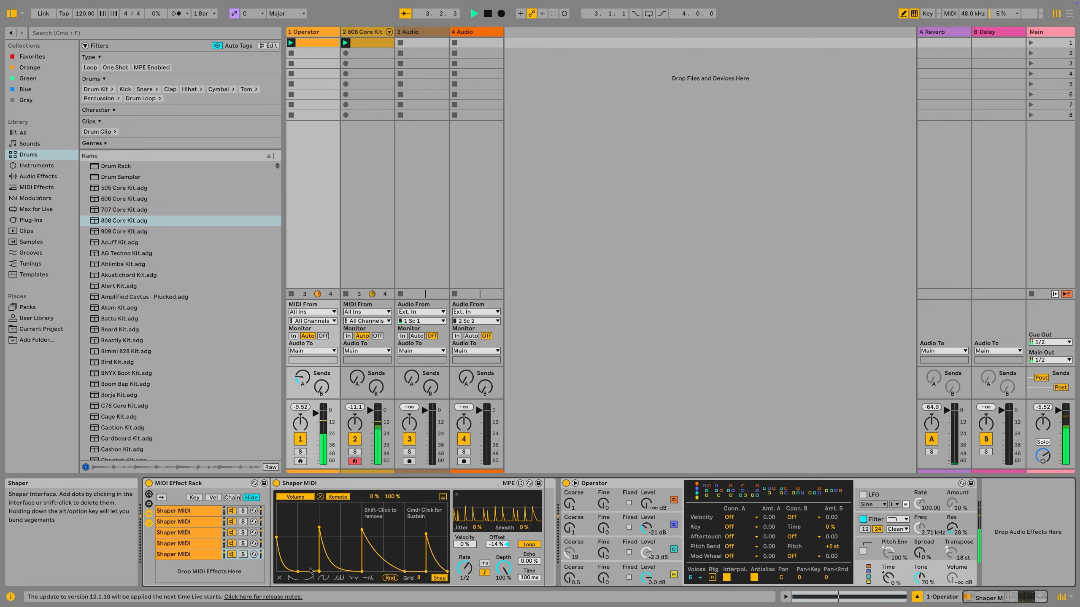
drag(298, 572, 383, 555)
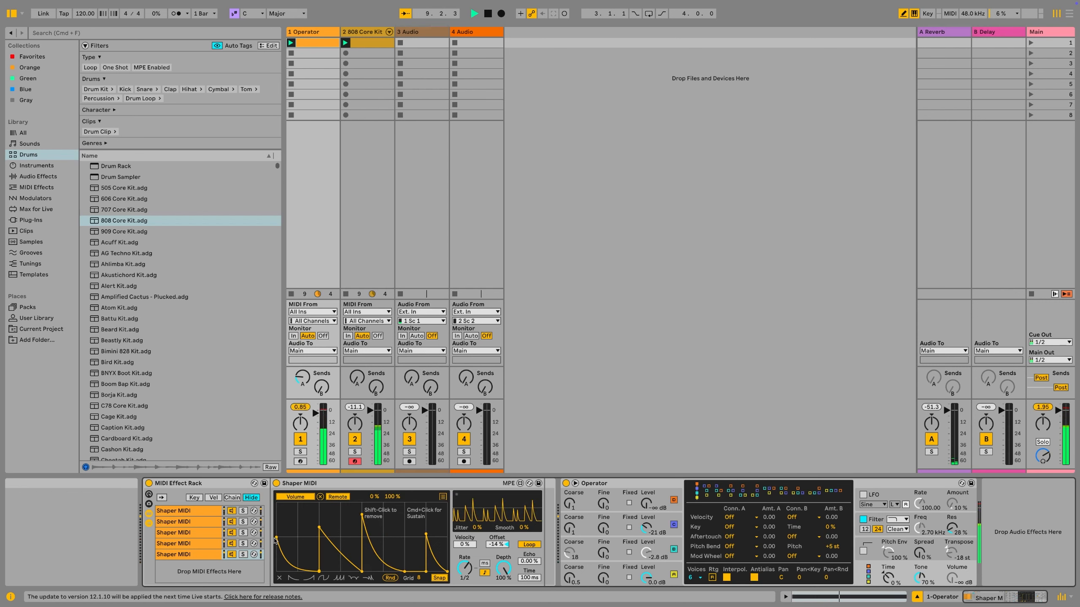
drag(280, 539, 271, 532)
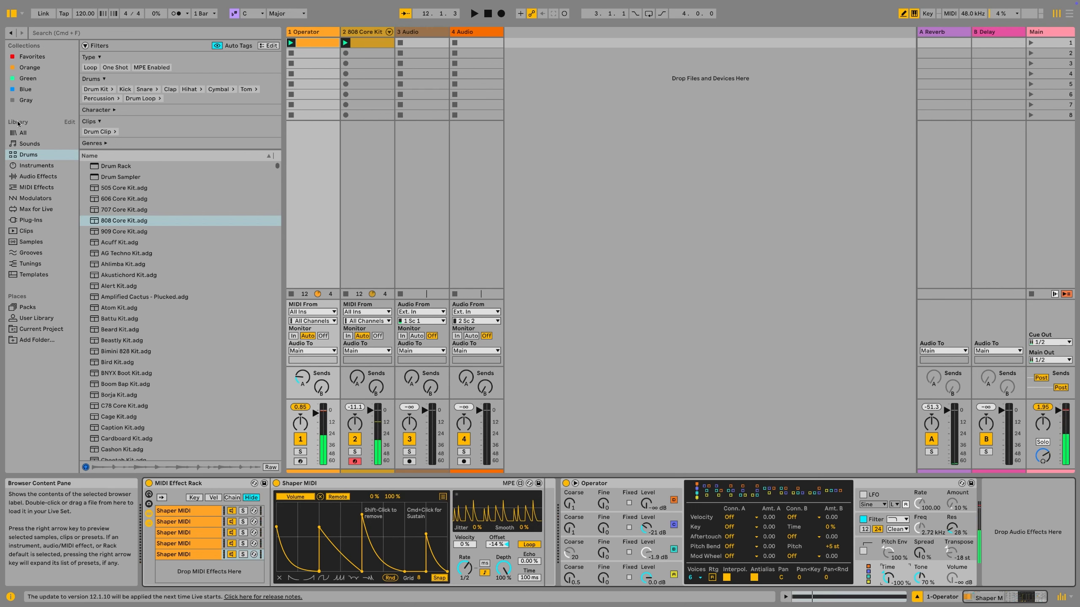
Load the TFP - Expression Control.adv preset onto the Operator track and map its Random source to the track's Reverb send
click(31, 58)
double_click(142, 89)
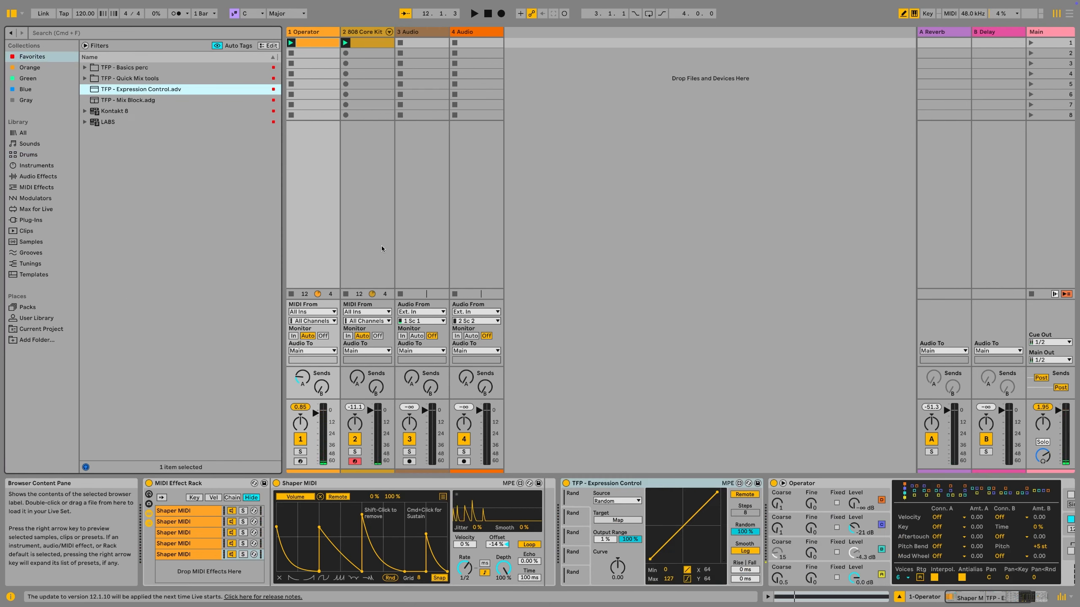
click(618, 520)
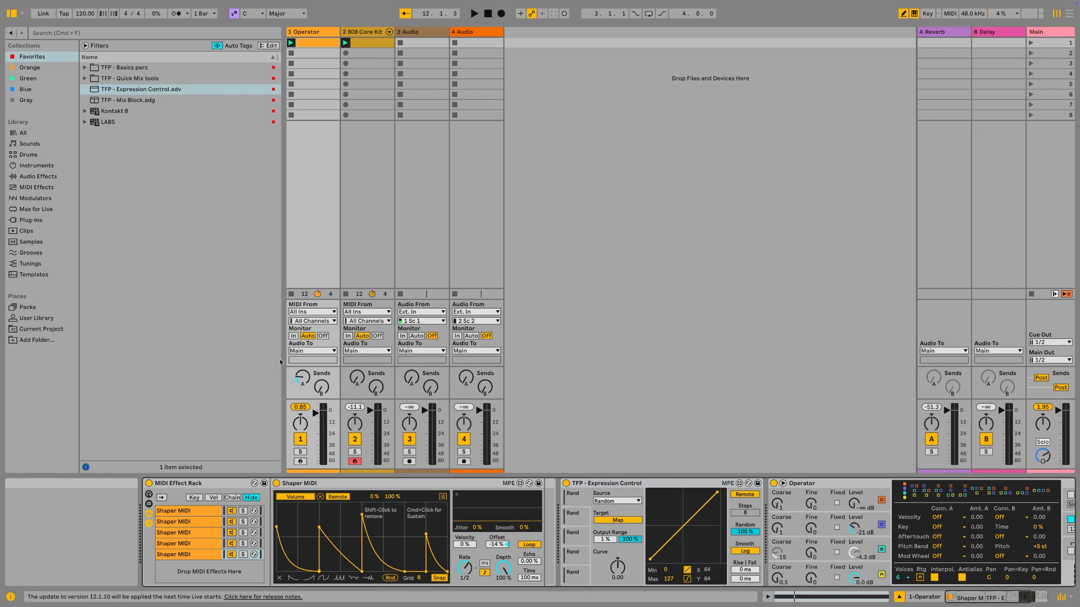
click(303, 377)
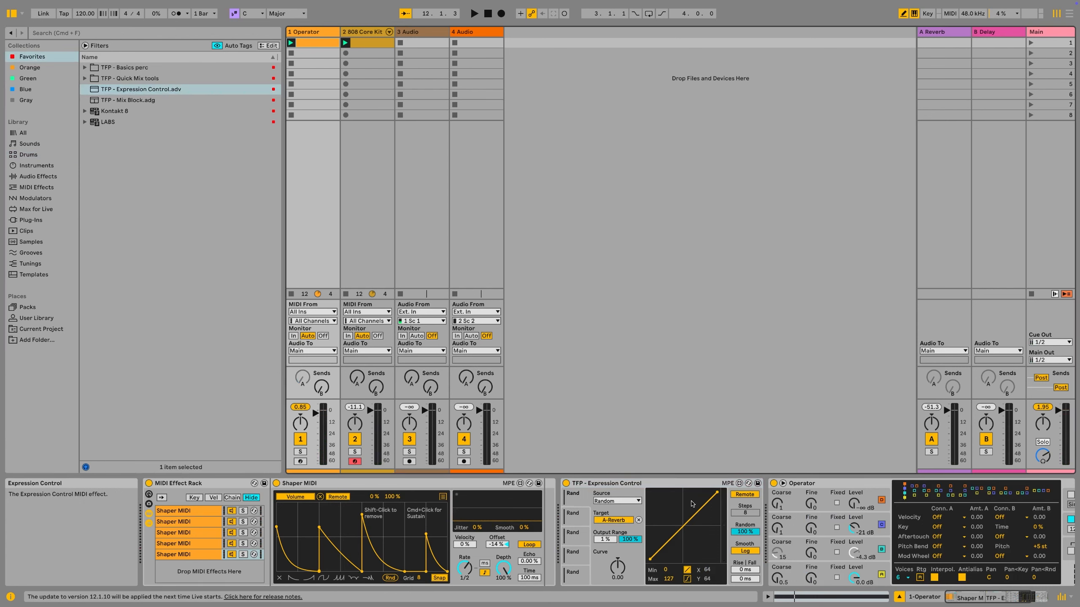
Bend the Reverb send's random response into a steep exponential curve with a maximum of 97, and audition it
drag(687, 525, 701, 551)
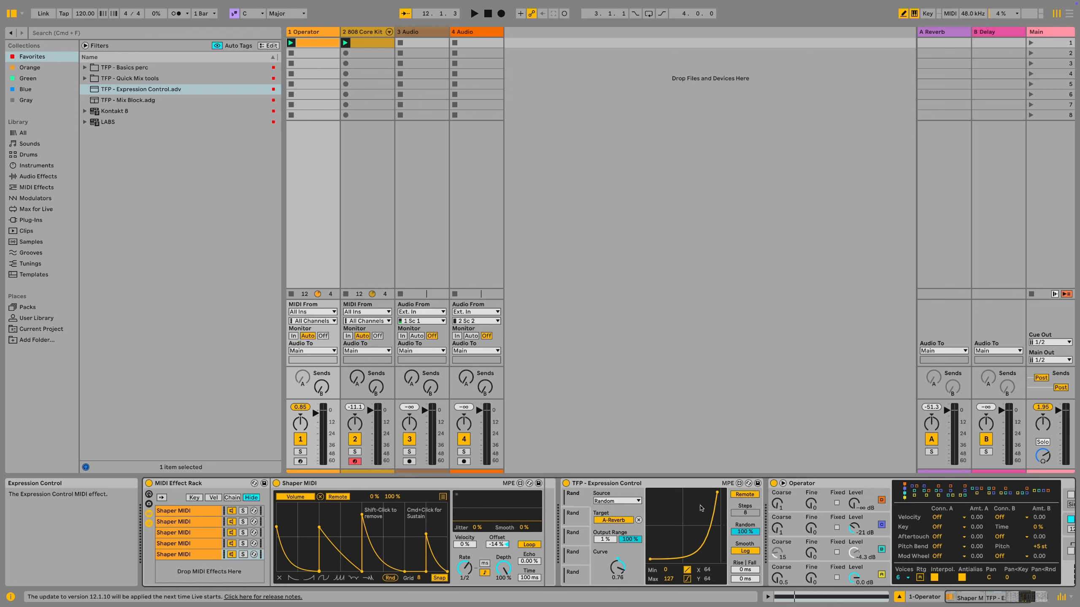
drag(717, 495, 705, 526)
key(space)
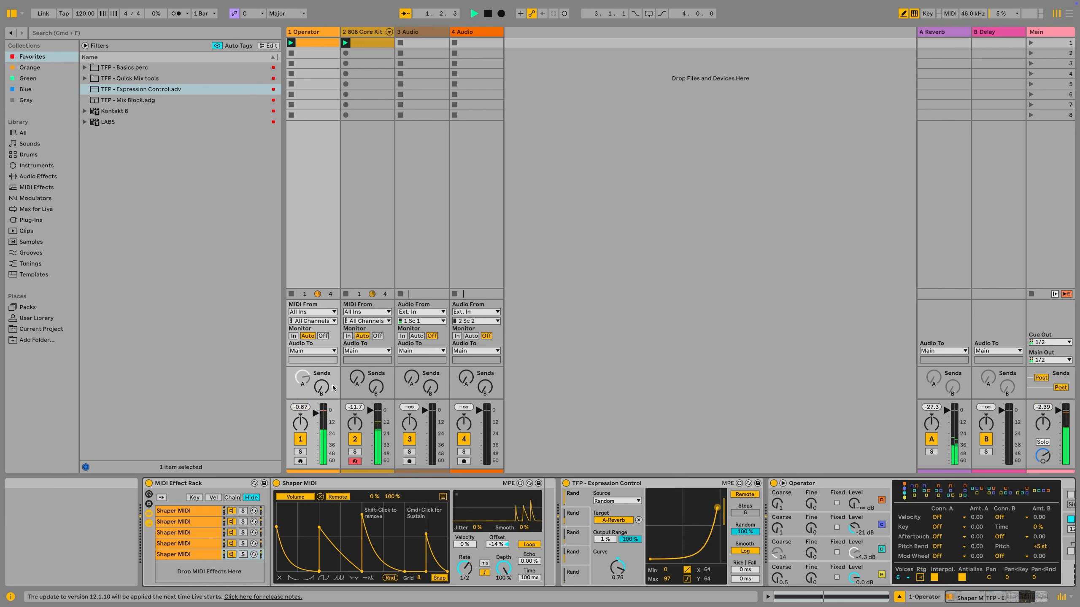
key(space)
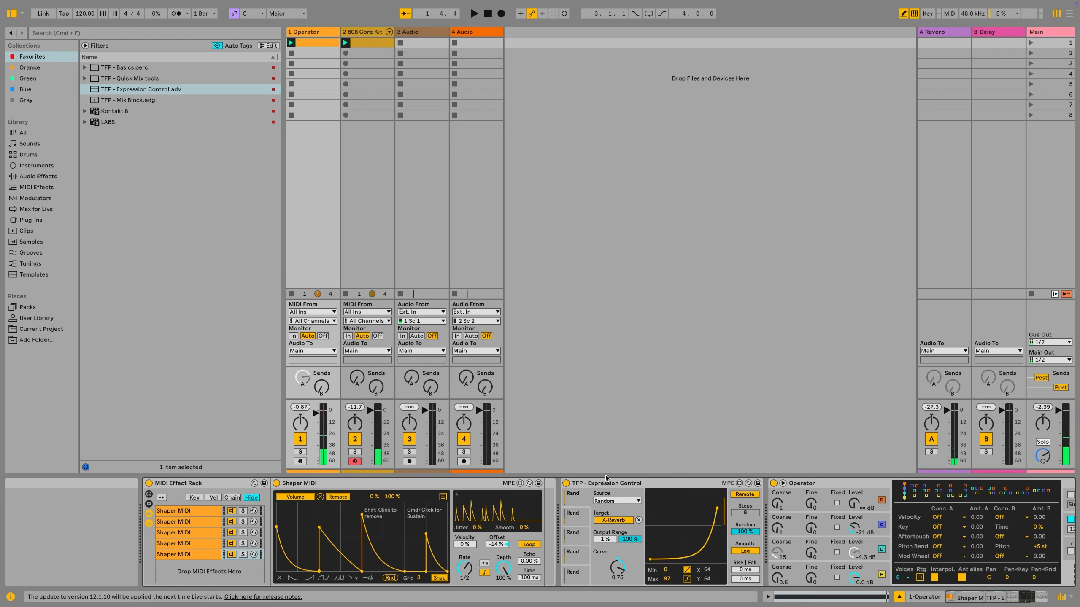
Move Expression Control ahead of the MIDI Effect Rack, audition it, and delete the device
drag(610, 484, 164, 501)
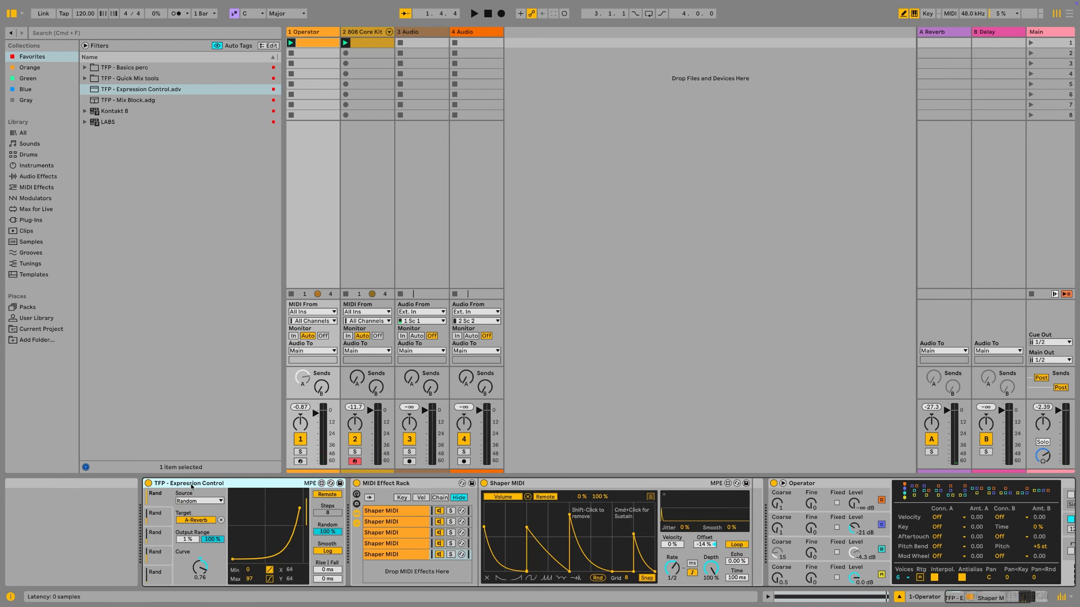
key(space)
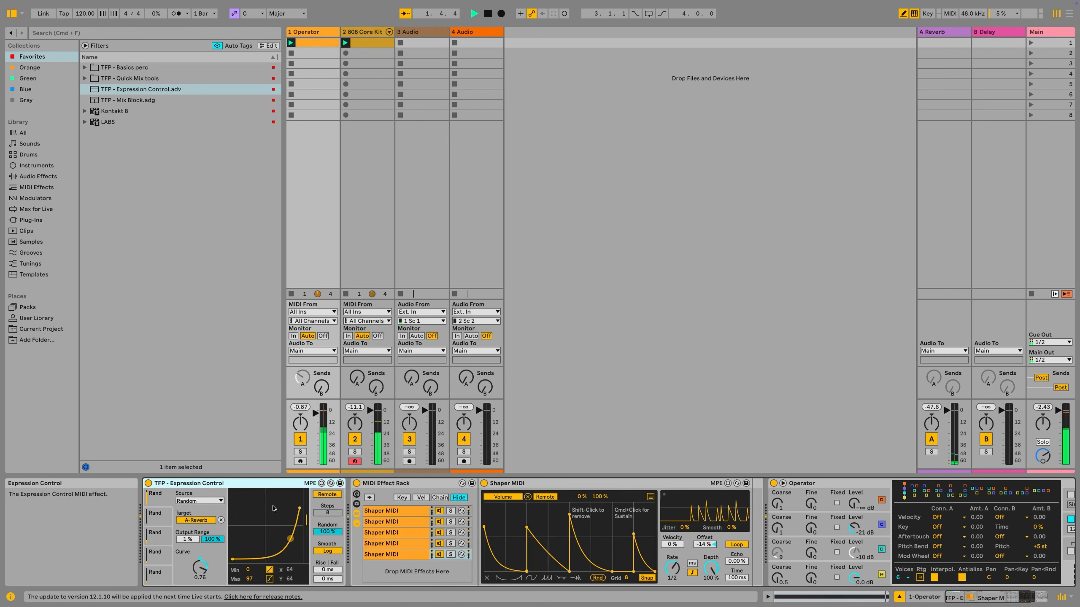
key(space)
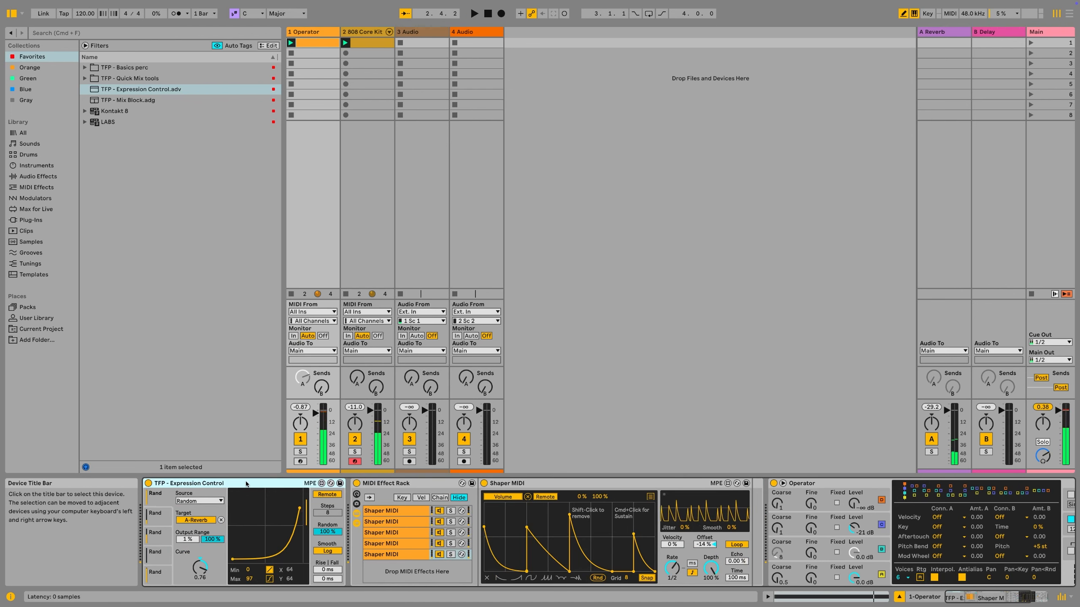
key(Delete)
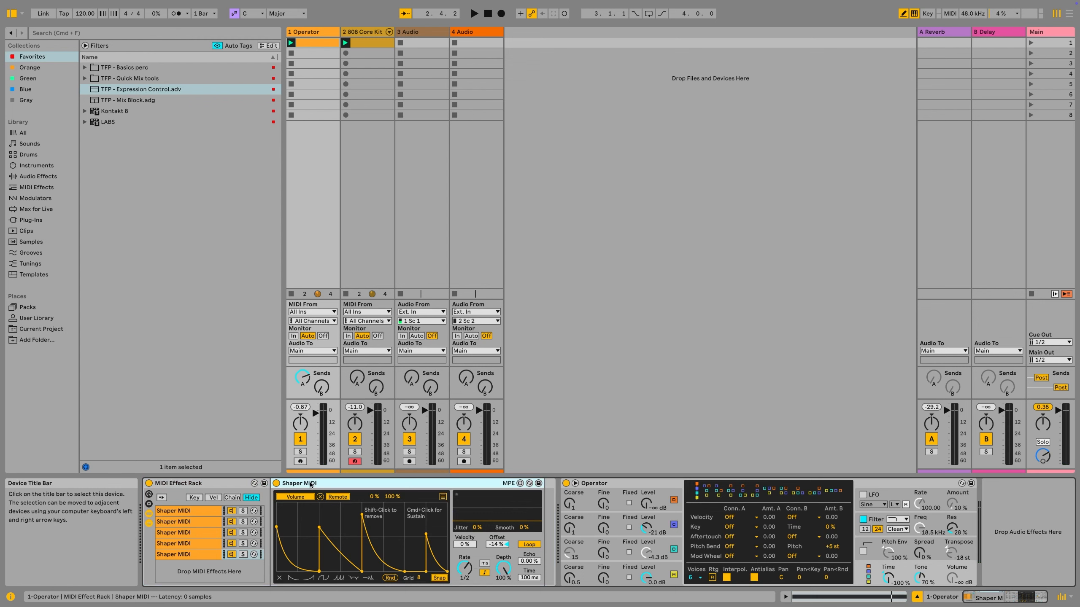
Duplicate the Volume shaper's chain, map the copy to the Operator track's Reverb send and start playback
click(184, 553)
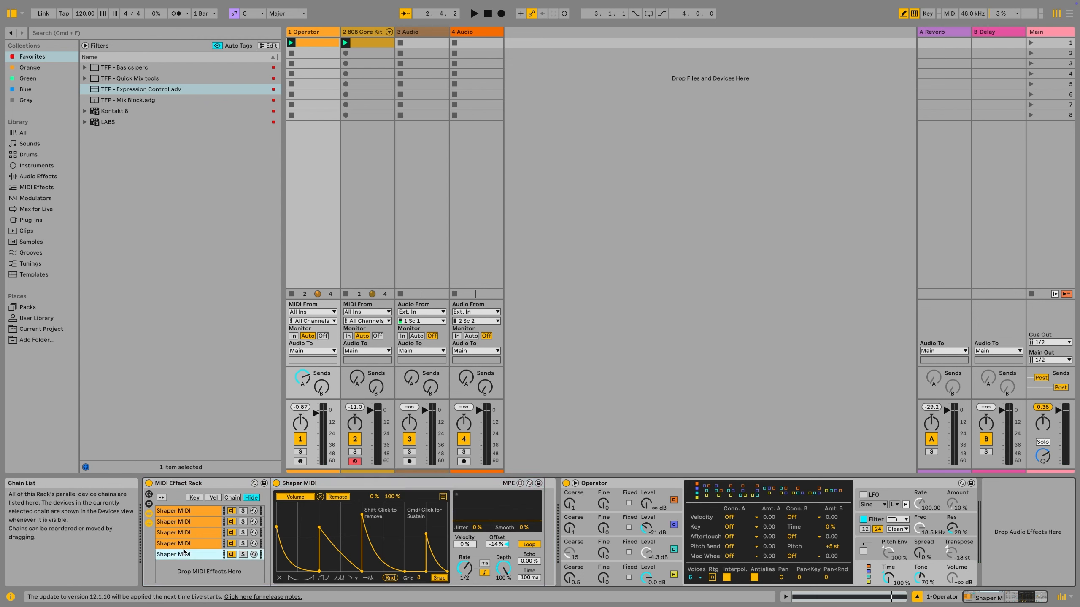
key(super+d)
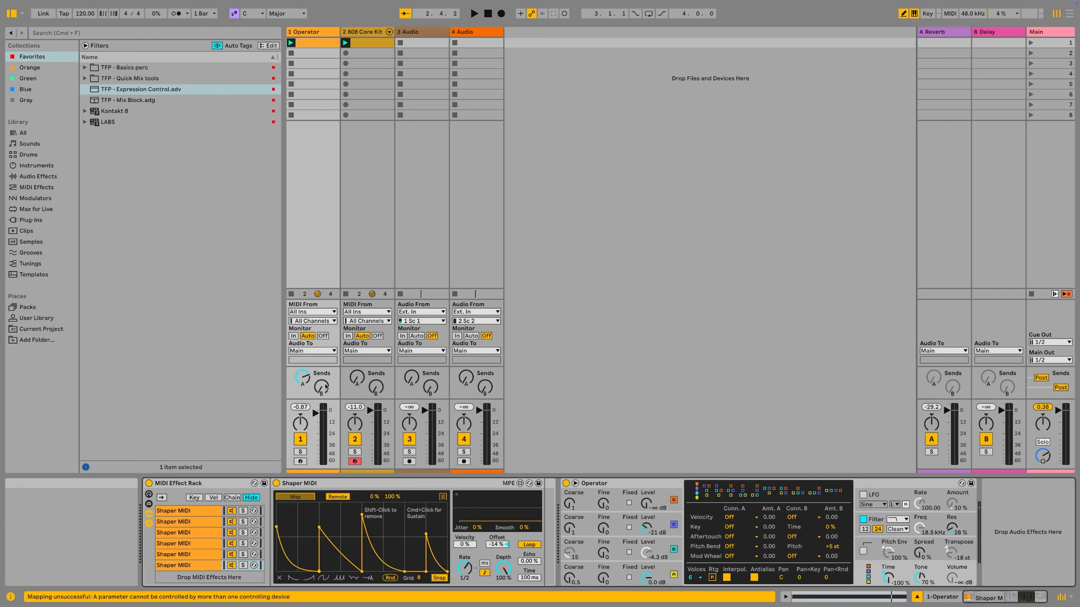
click(302, 377)
key(space)
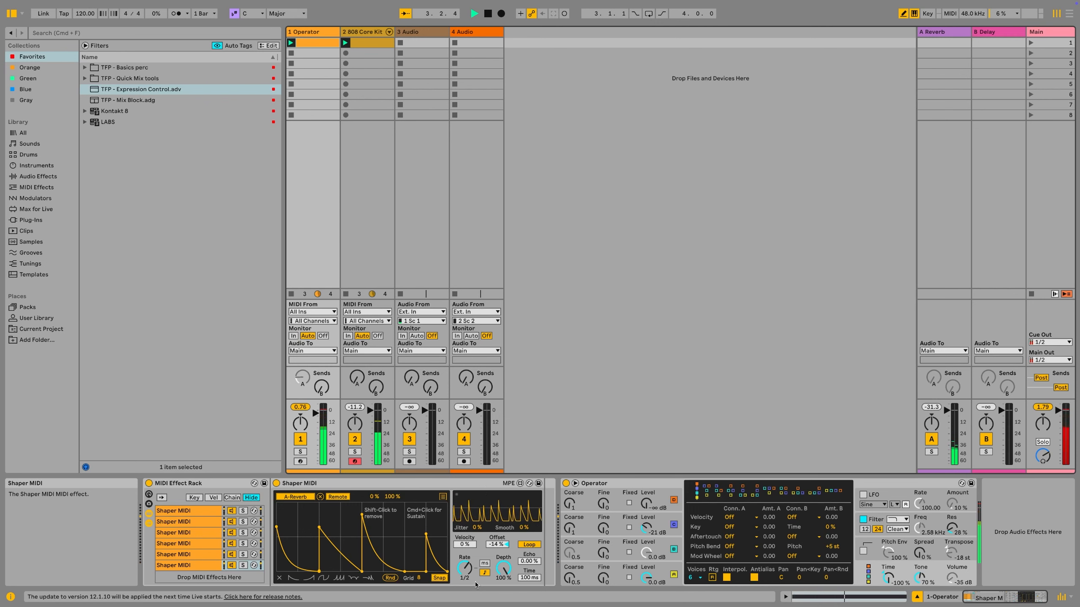
Set the Reverb send shaper's rate to 1 and grid to 12, and add a peak near the curve's end
drag(465, 569, 464, 569)
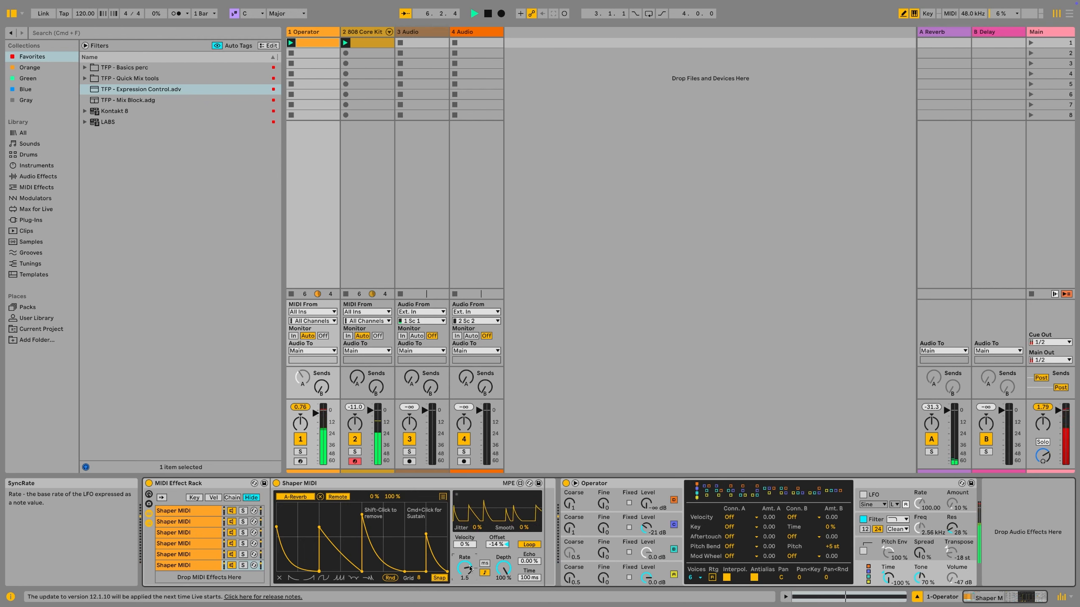
drag(470, 569, 470, 573)
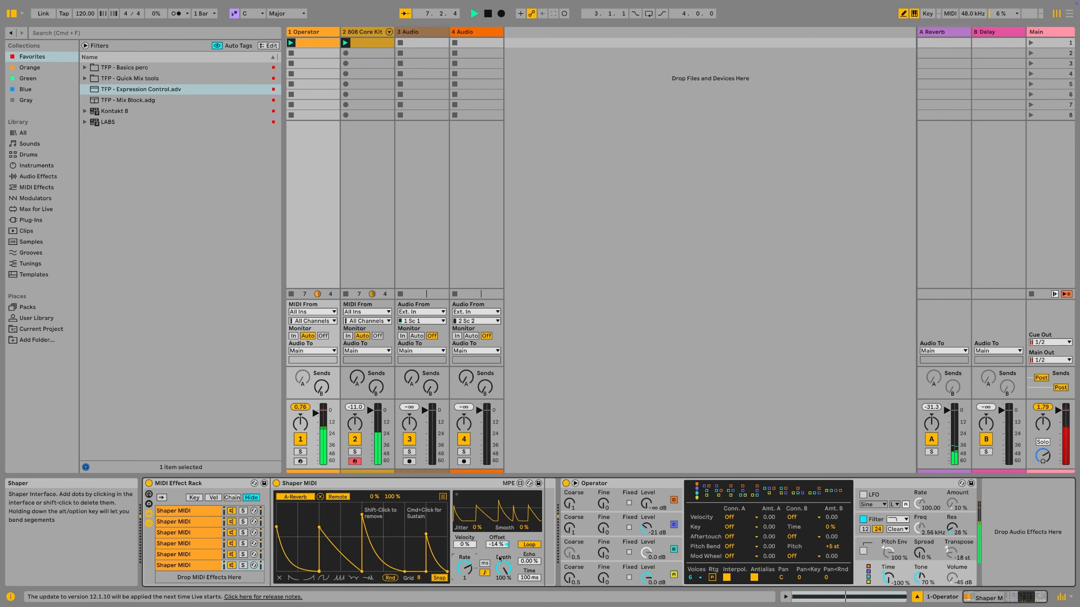
drag(419, 577, 418, 570)
click(404, 524)
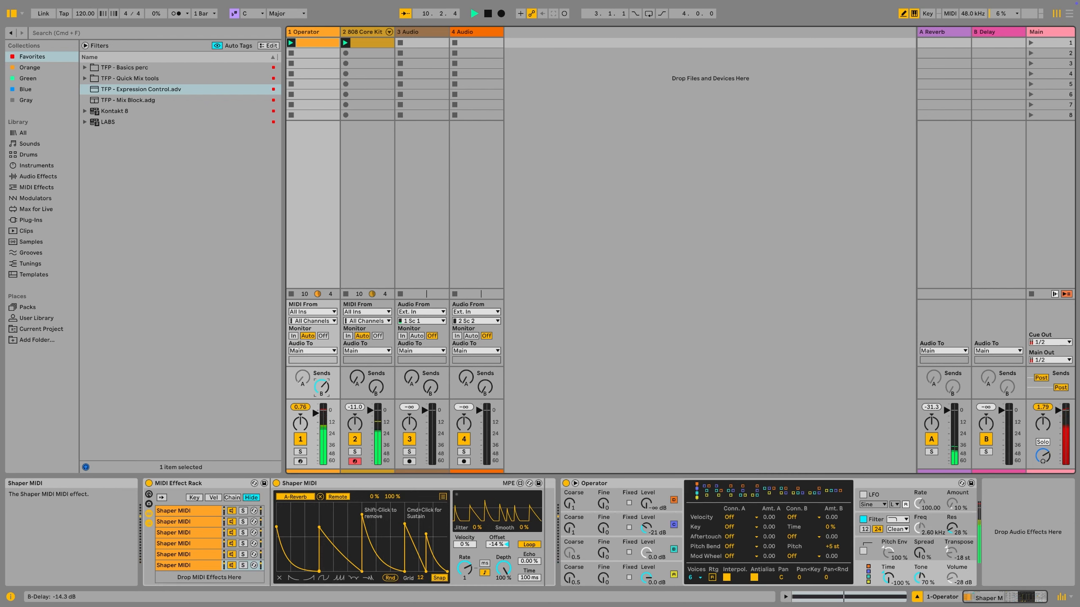
Try a higher Delay send on the Operator track and show oscillator A's settings in Operator
drag(322, 387, 321, 361)
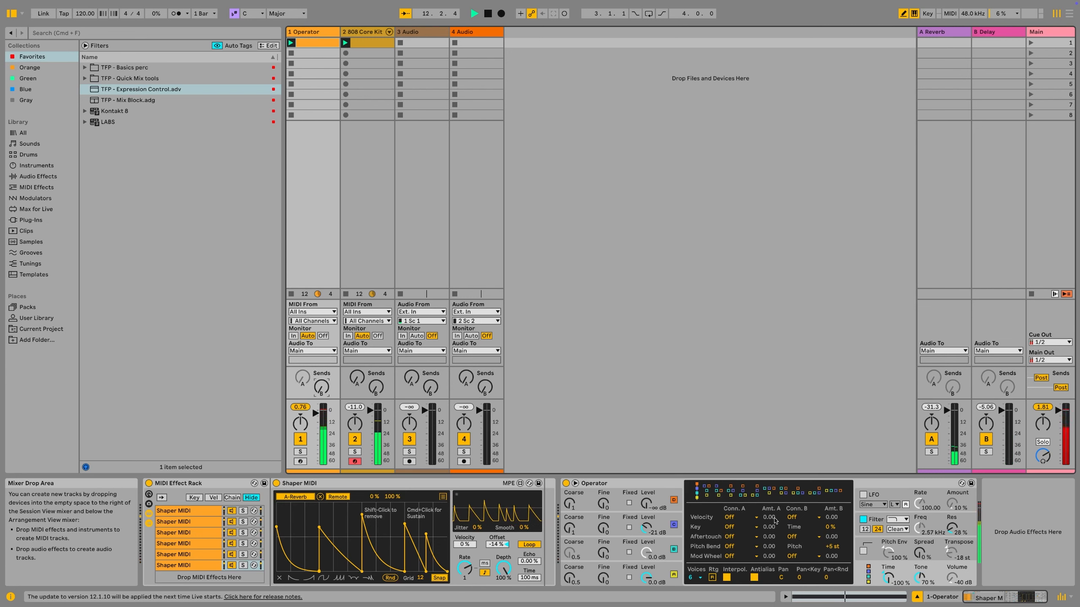
click(647, 527)
drag(647, 528, 647, 553)
click(570, 578)
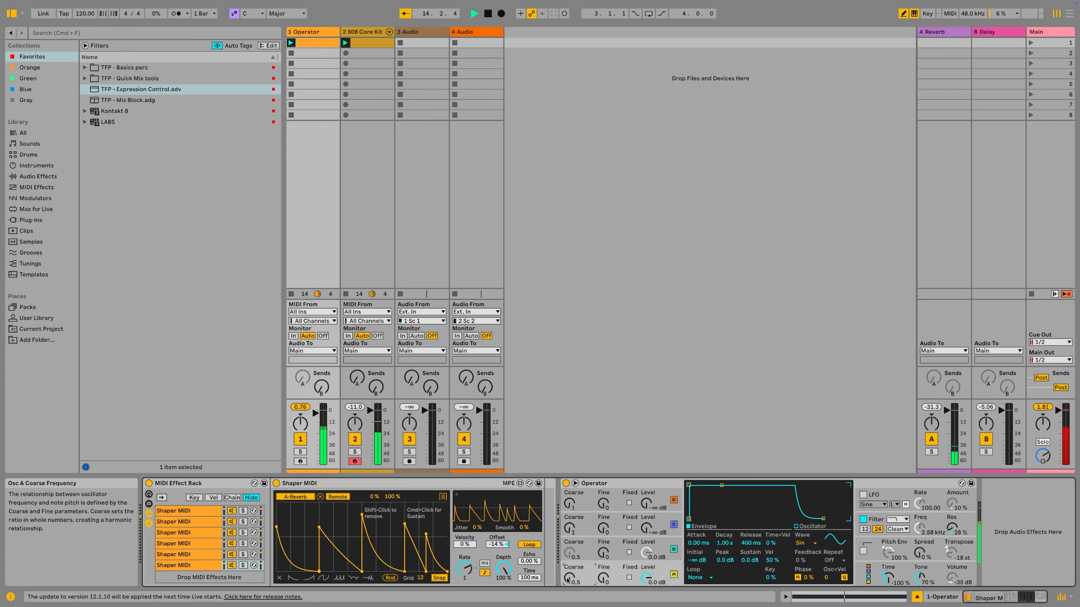
drag(568, 580, 568, 575)
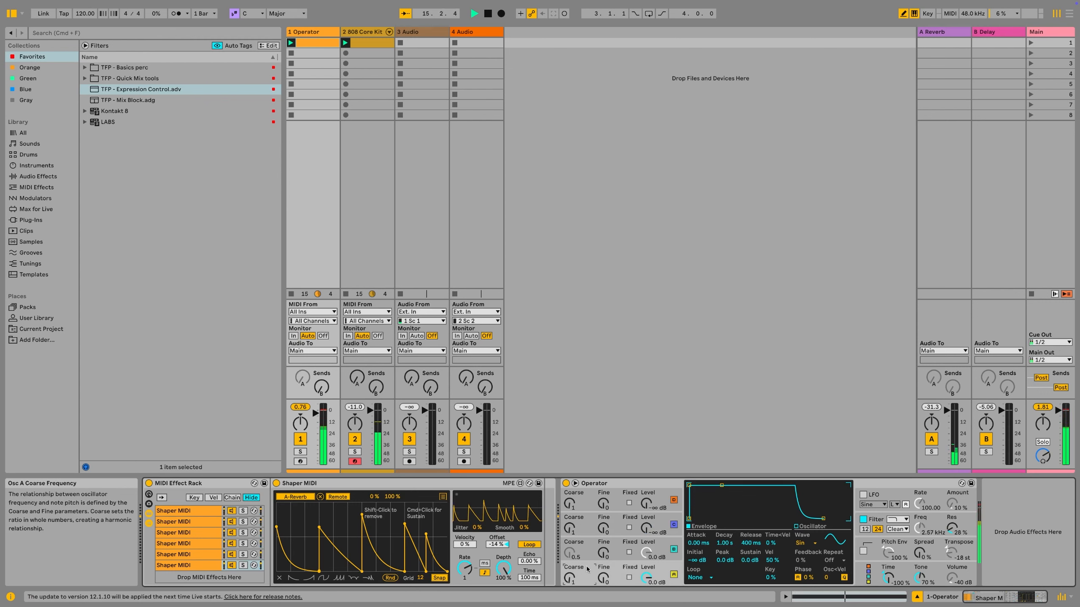
drag(654, 563, 654, 571)
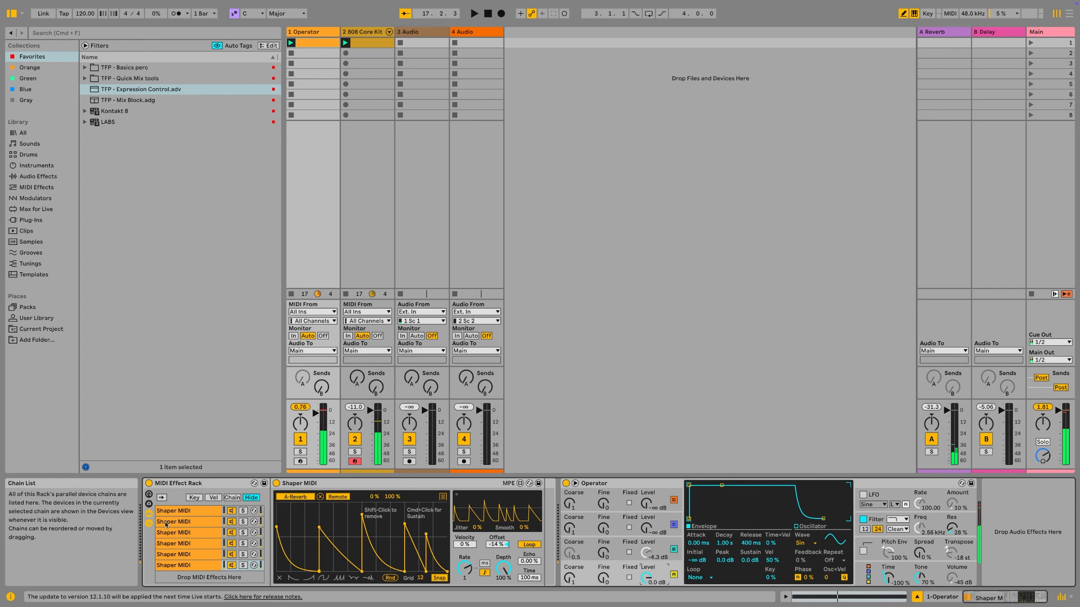
Duplicate the chain of the shaper that controls oscillator B's coarse tuning
click(183, 521)
click(191, 510)
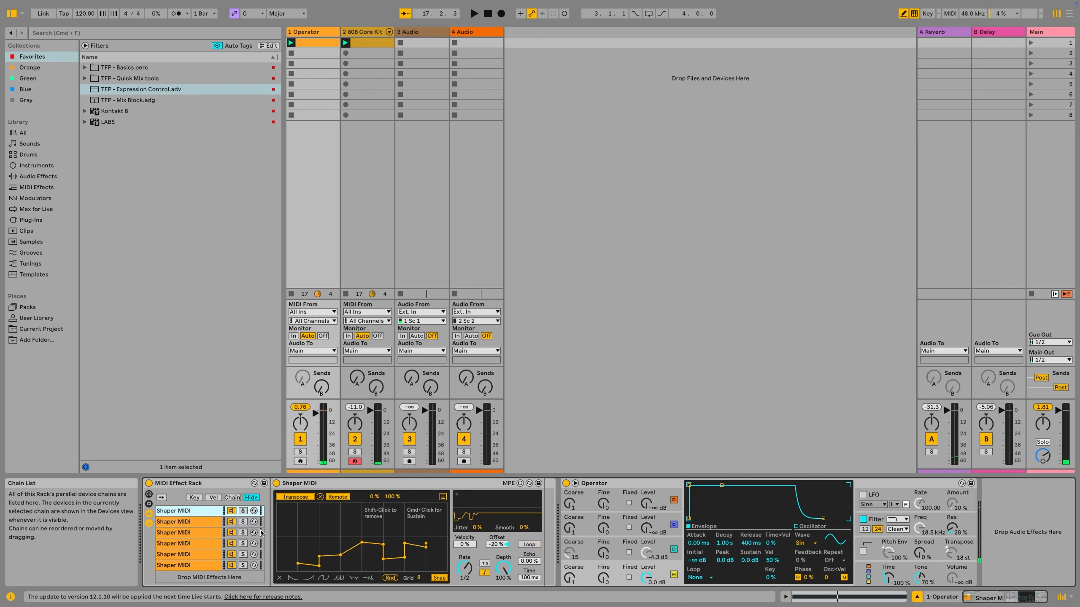
click(186, 534)
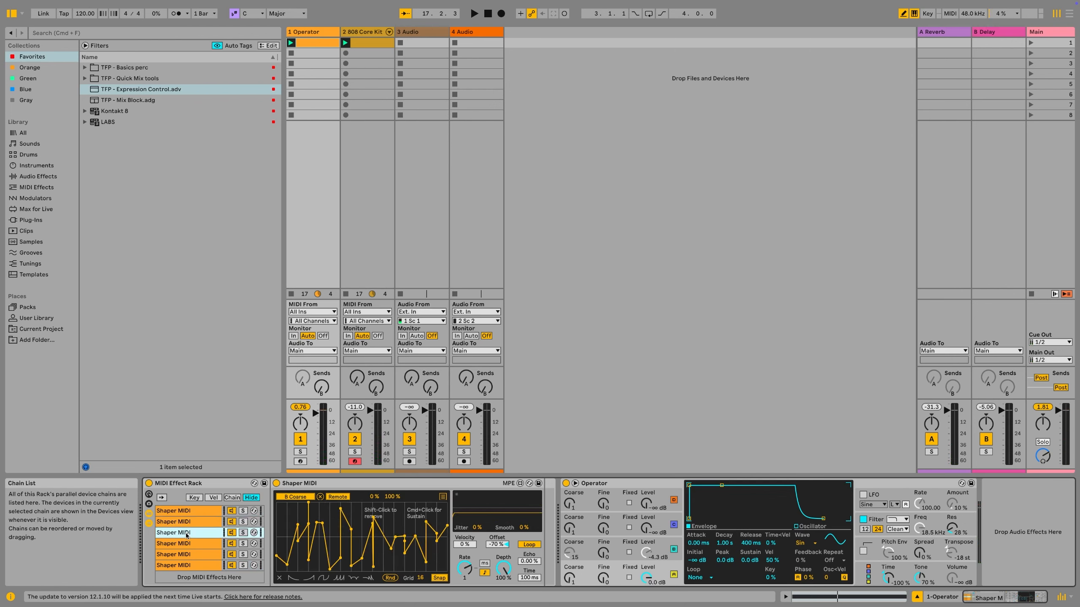
key(super+d)
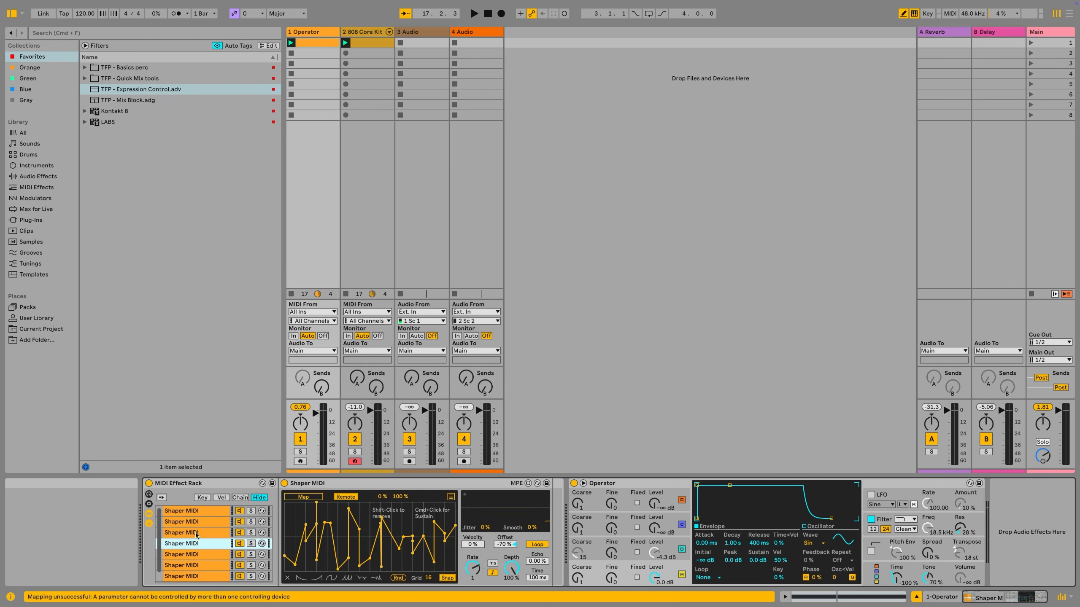
Map the duplicated shaper to oscillator A's Wave parameter in Operator
click(313, 497)
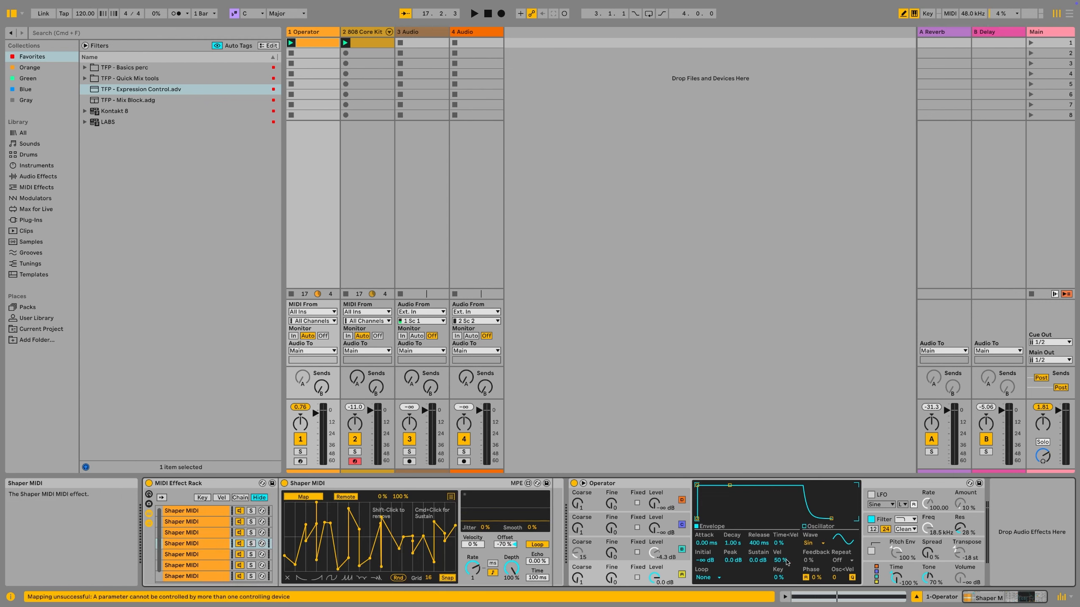
click(814, 543)
click(814, 544)
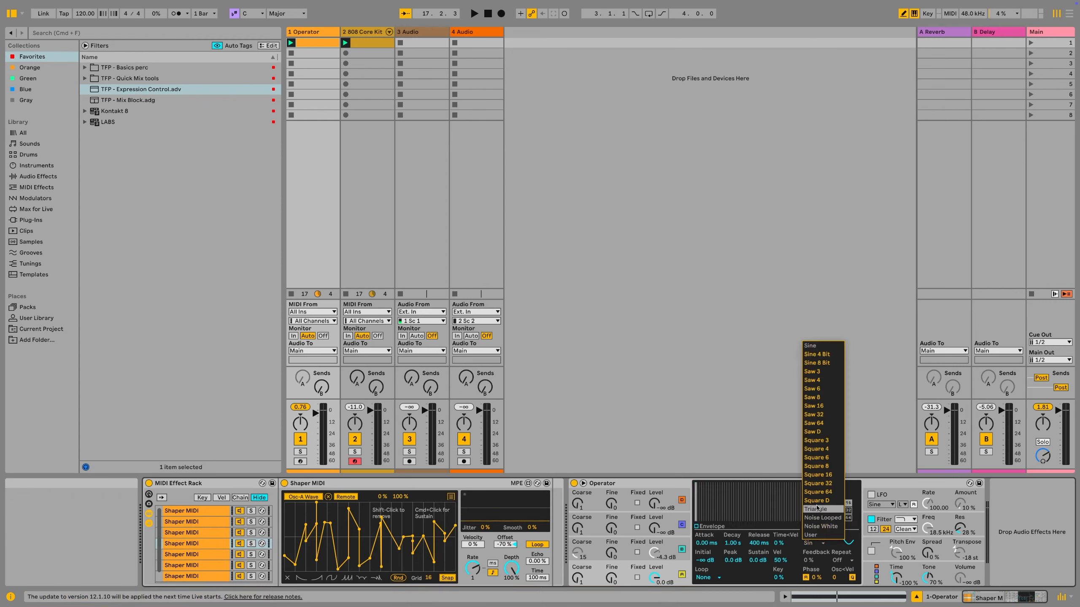
click(820, 494)
Randomize the Osc-A Wave shaper's curve on a grid of 6 while the beat plays
key(space)
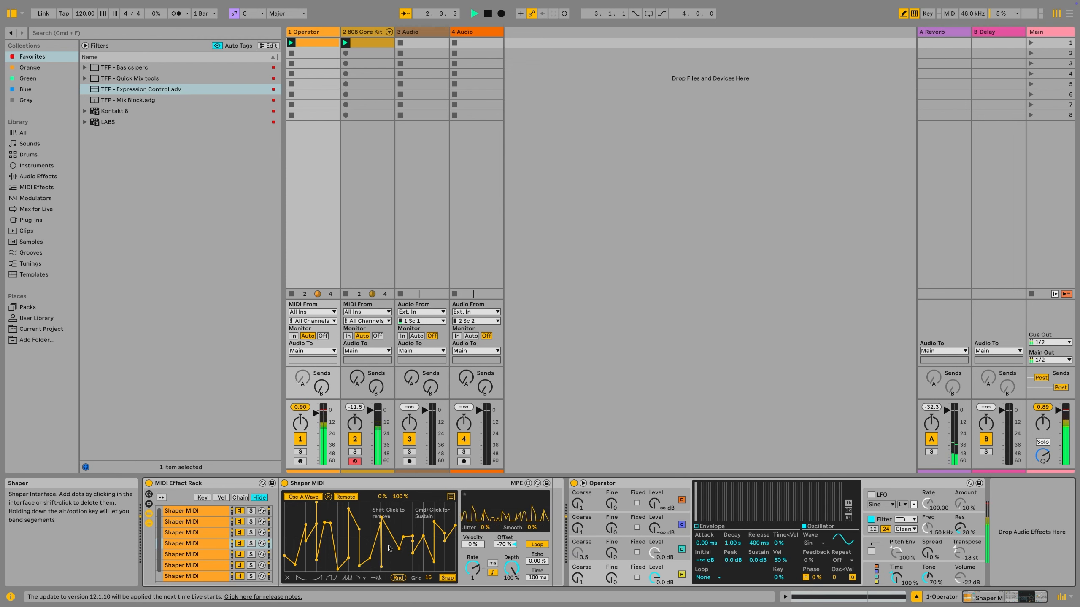
click(398, 578)
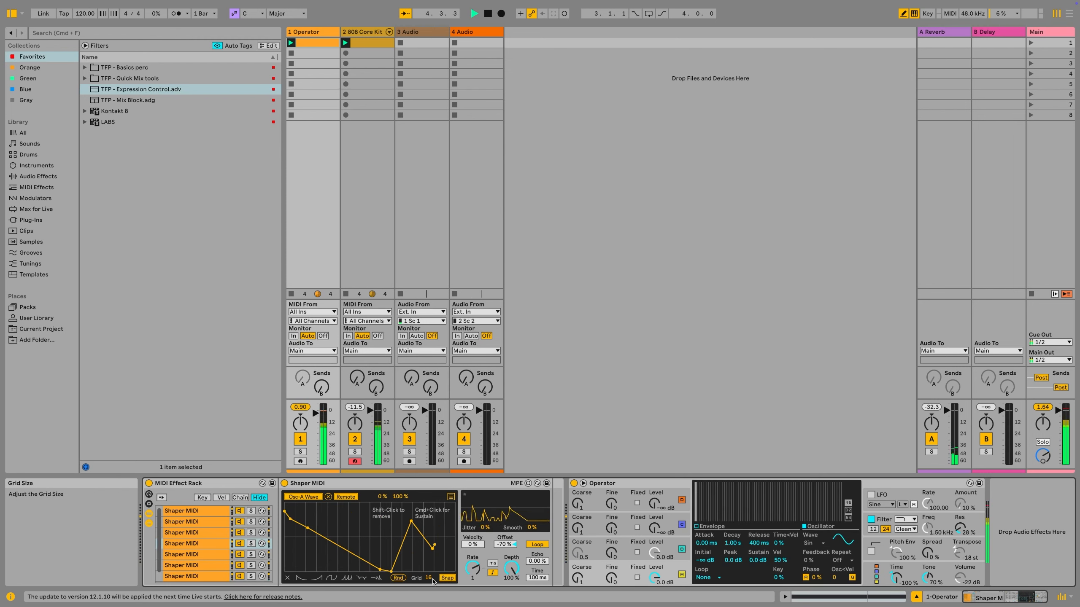
drag(428, 578, 428, 593)
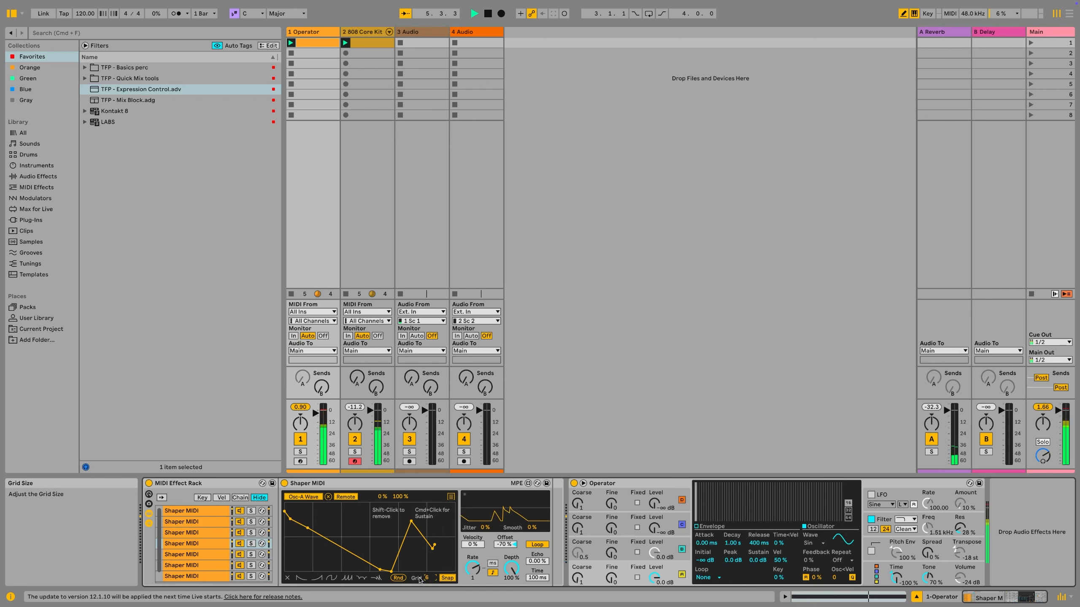
click(398, 577)
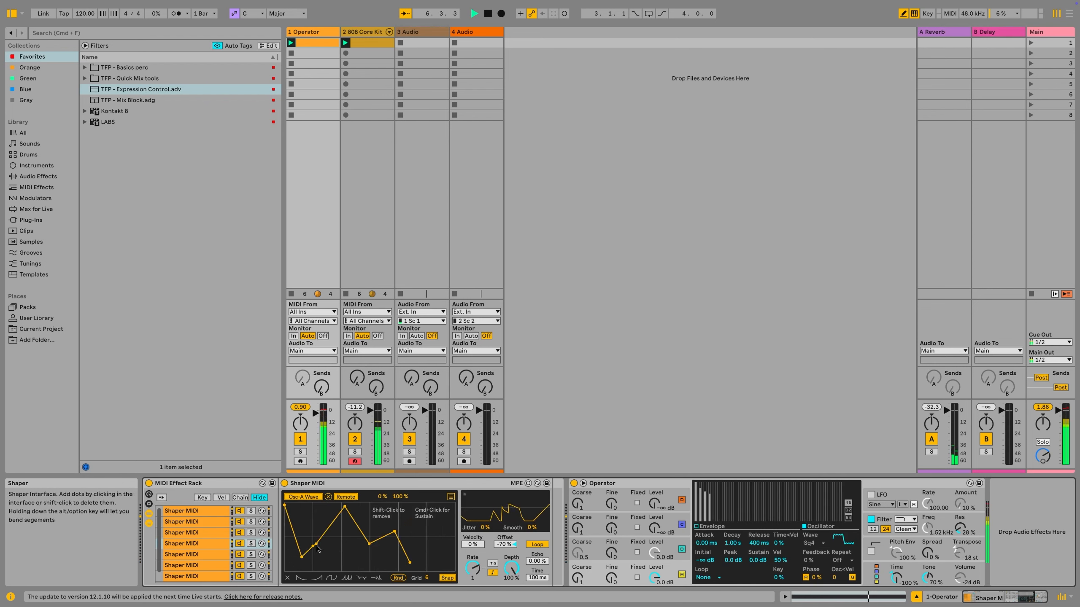
Reshape the first part of the Wave shaper's curve with a low start, a steep rise, a mid-curve dip and a second peak
drag(302, 557, 284, 563)
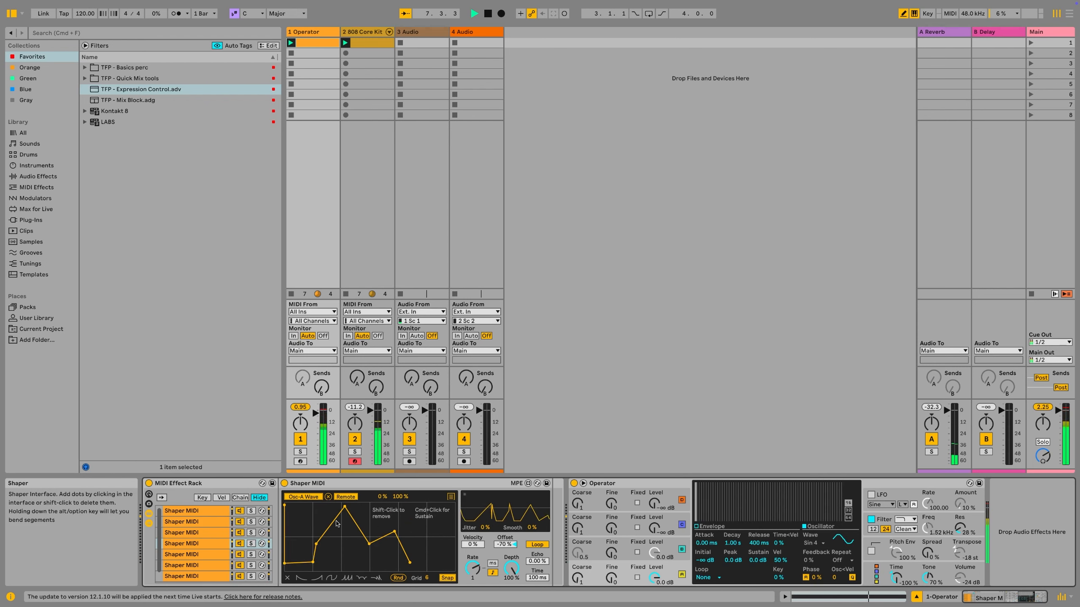
drag(330, 511, 316, 503)
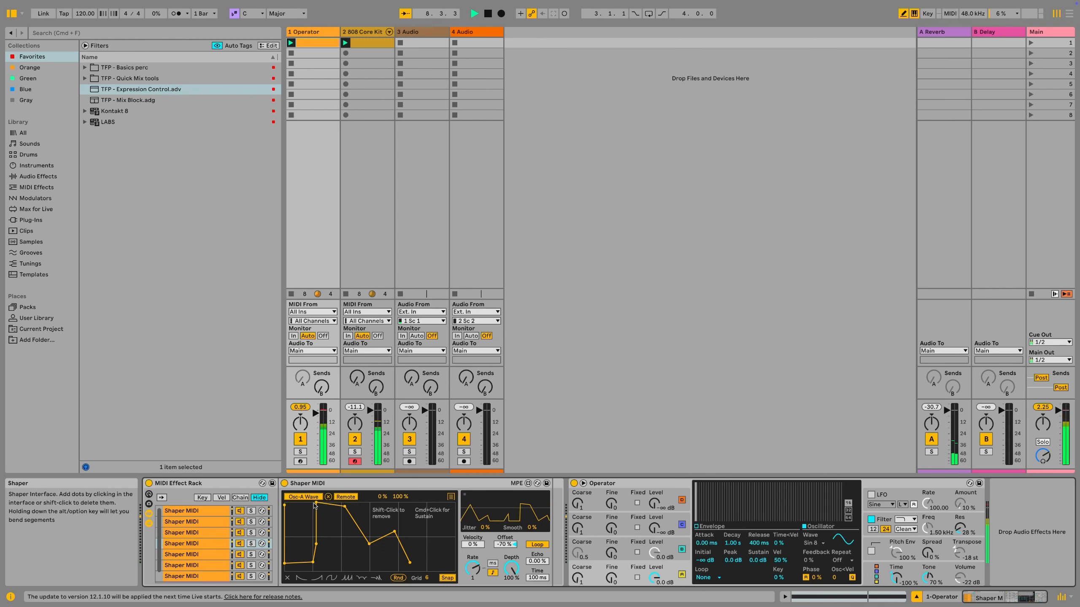
click(341, 514)
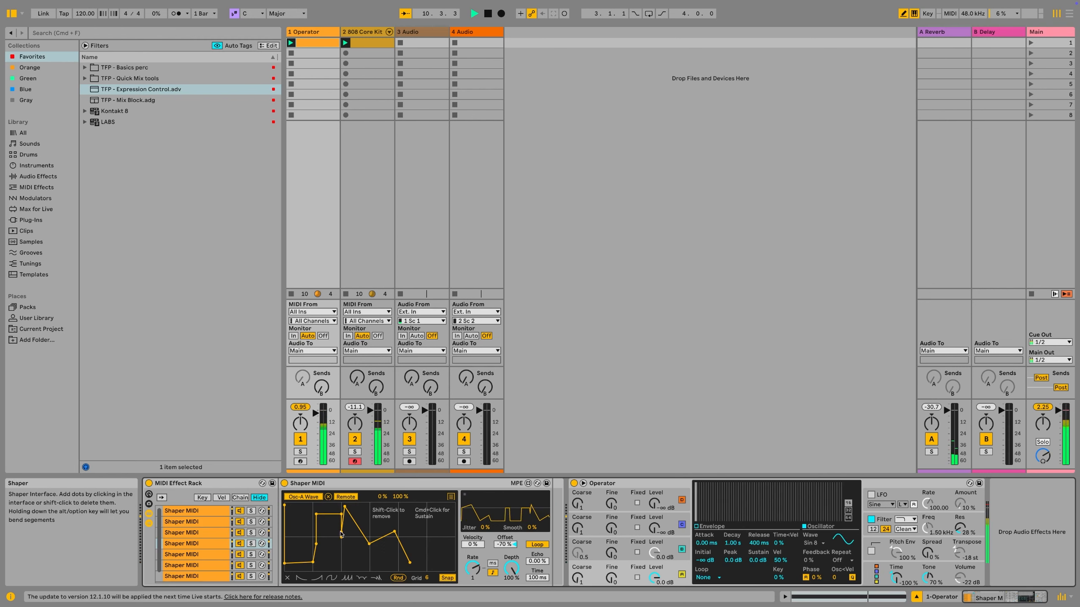
shift+click(341, 514)
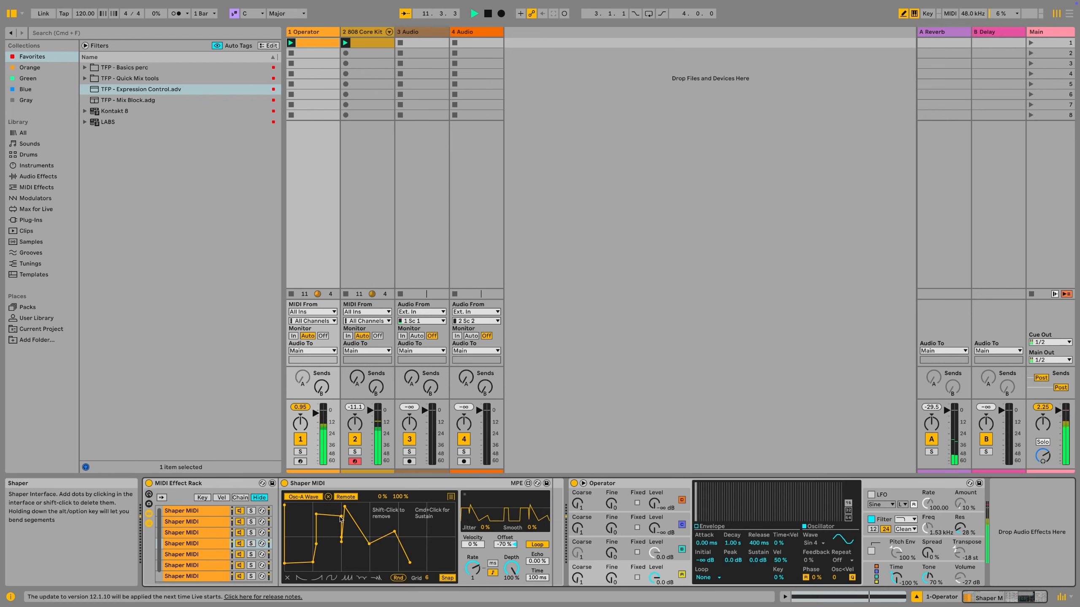
drag(335, 554, 335, 560)
drag(344, 507, 369, 509)
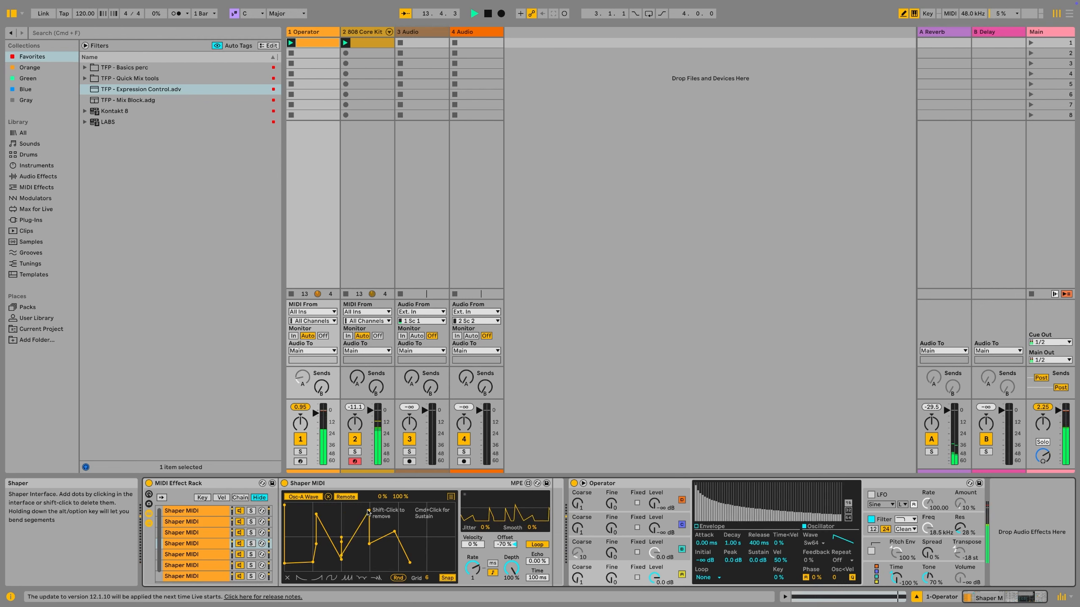
Add low points and a smaller peak to the last part of the Wave shaper's curve
drag(388, 548, 388, 562)
click(399, 560)
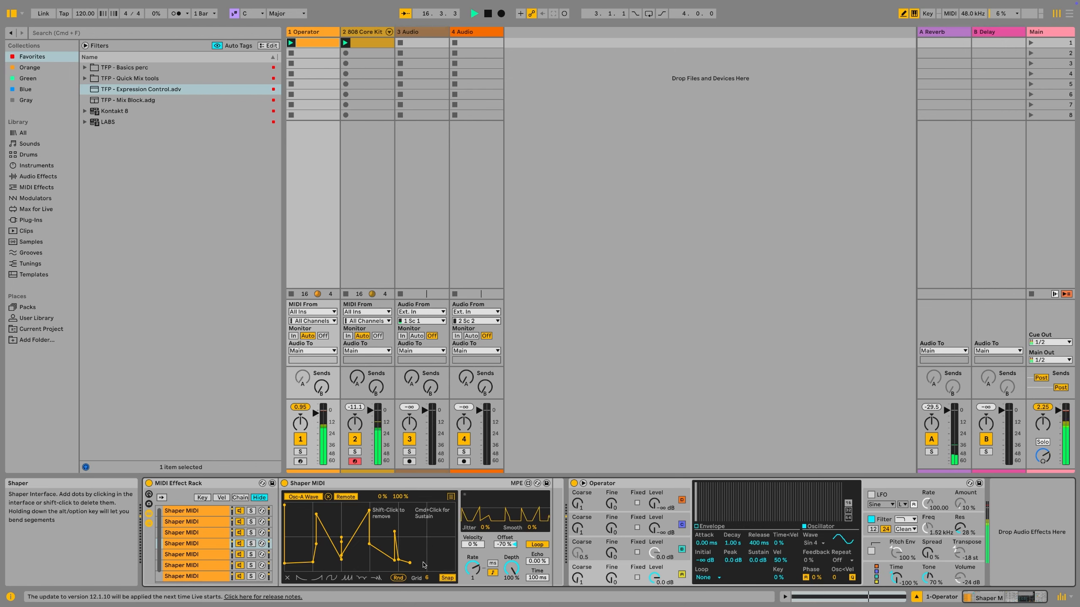
click(427, 565)
drag(410, 561, 414, 539)
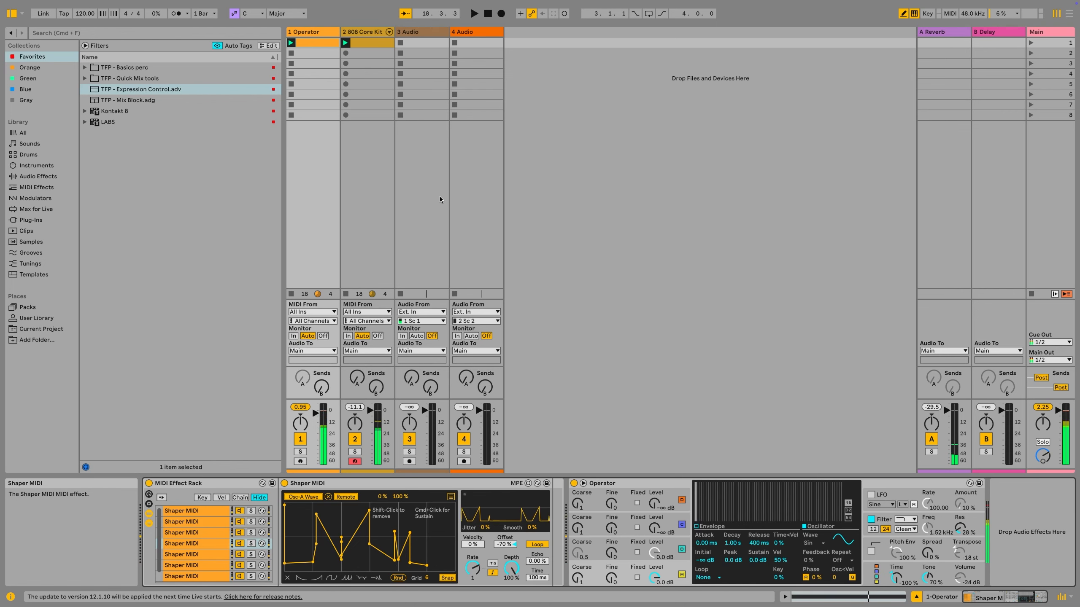
Delete the two empty audio tracks, 3 Audio and 4 Audio
click(468, 31)
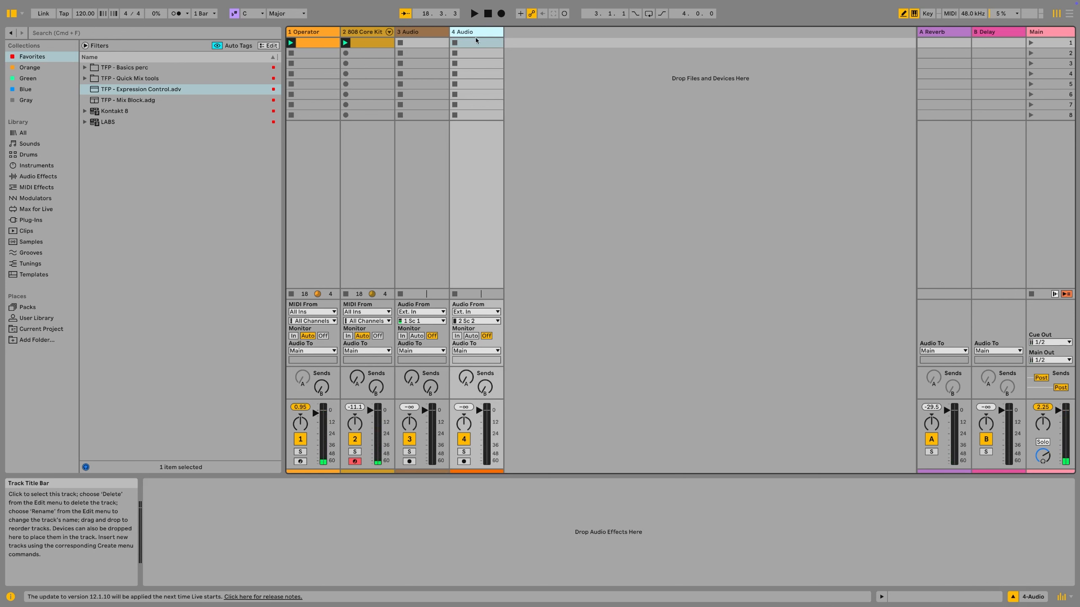
key(Delete)
key(Delete)
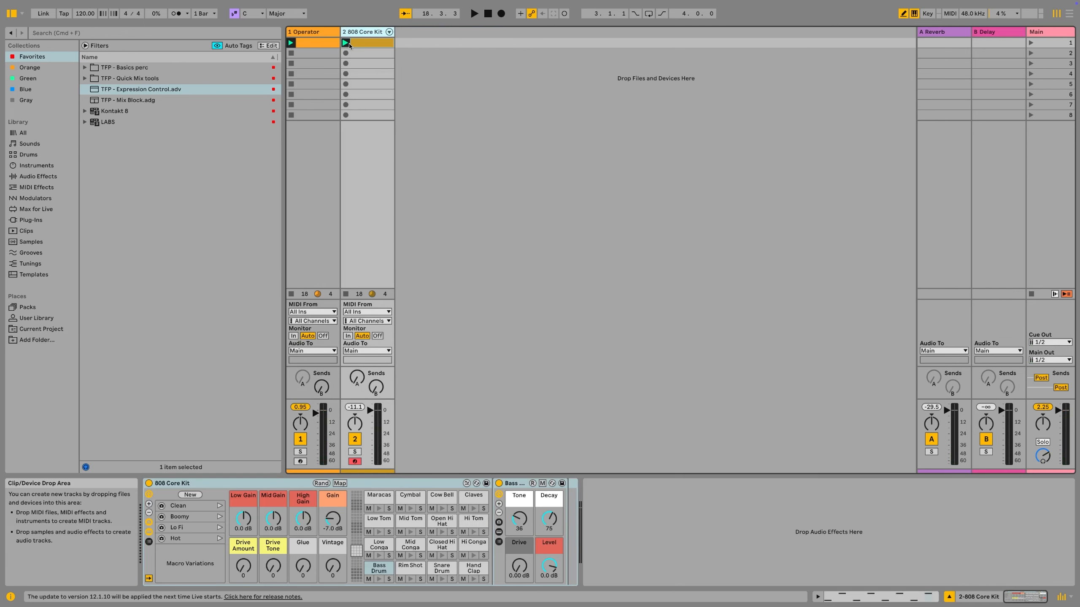
Insert a MIDI track after the 808 Core Kit and create a clip with a 4-bar loop in its first slot
right_click(459, 86)
click(472, 98)
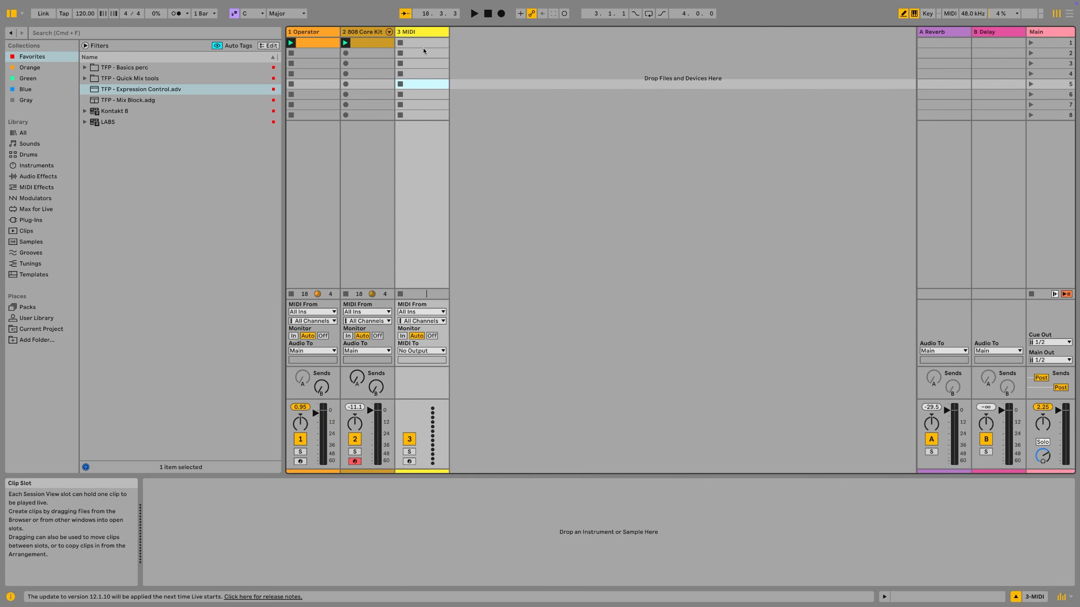
double_click(423, 43)
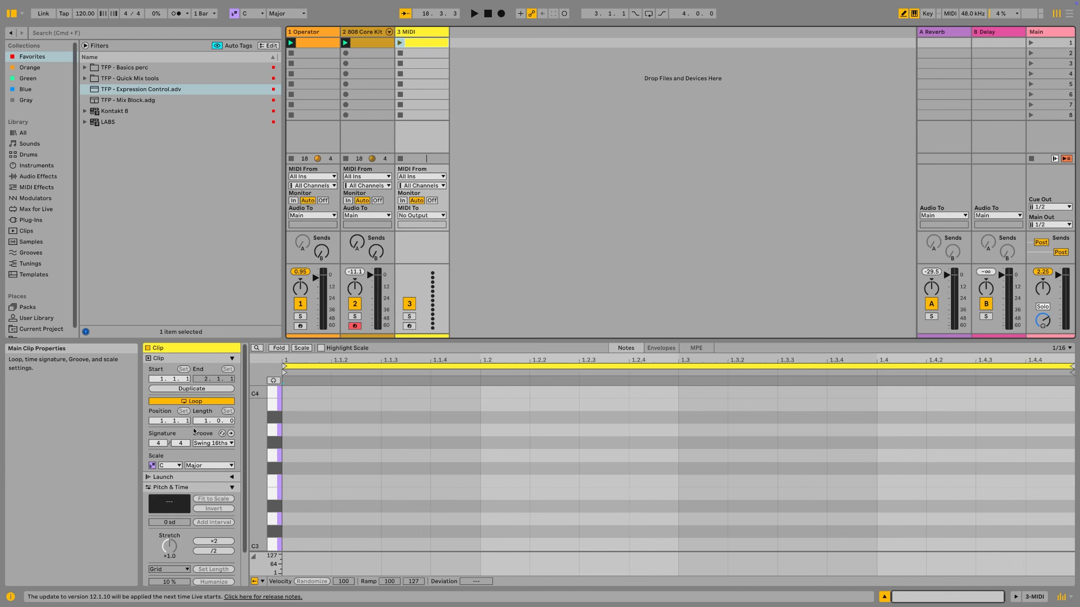
click(204, 420)
text(4)
key(Return)
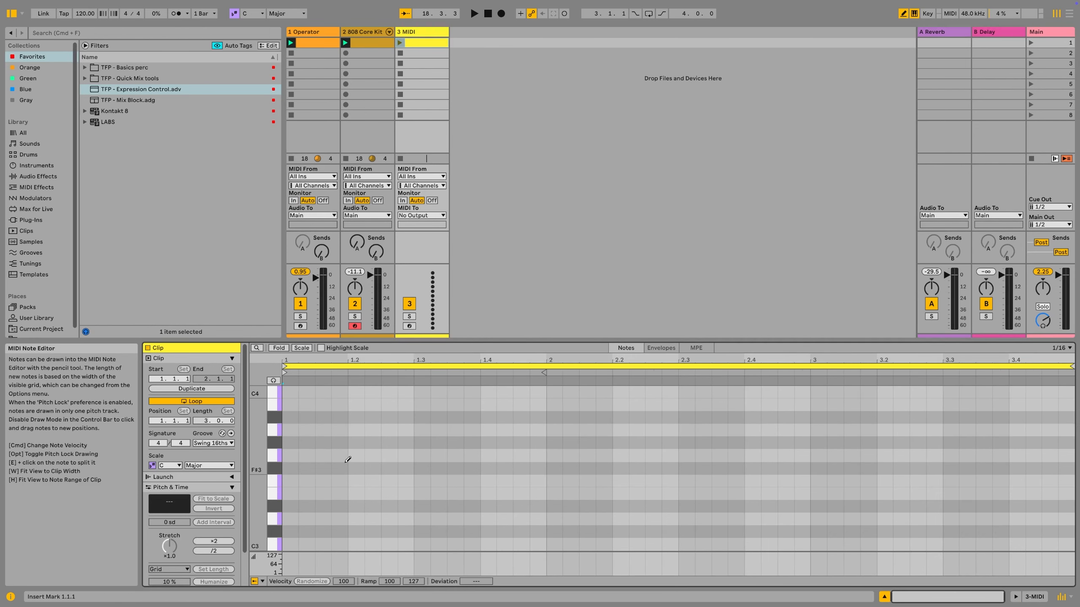
Search the Max for Live devices for "tfp trig" and load TFP - MIDI to Trigger v2 on the new MIDI track
click(1034, 597)
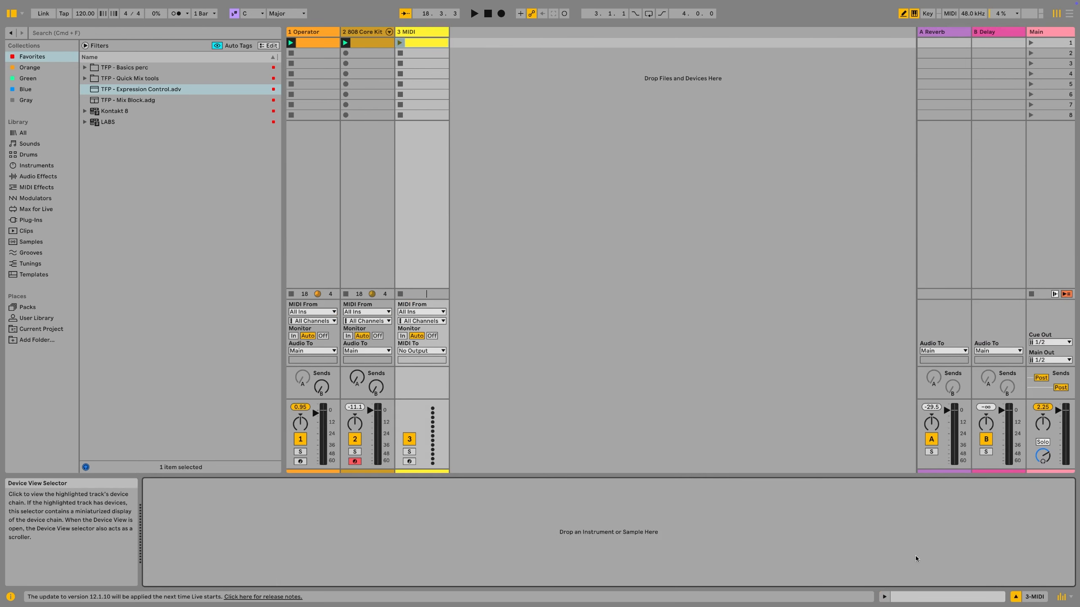
click(51, 197)
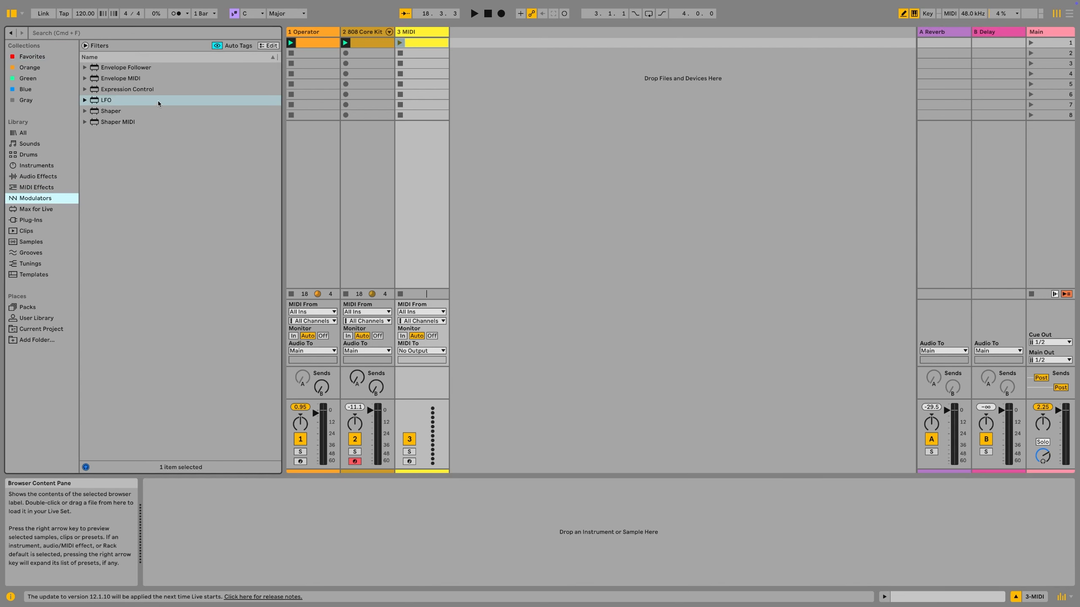
click(41, 209)
click(66, 37)
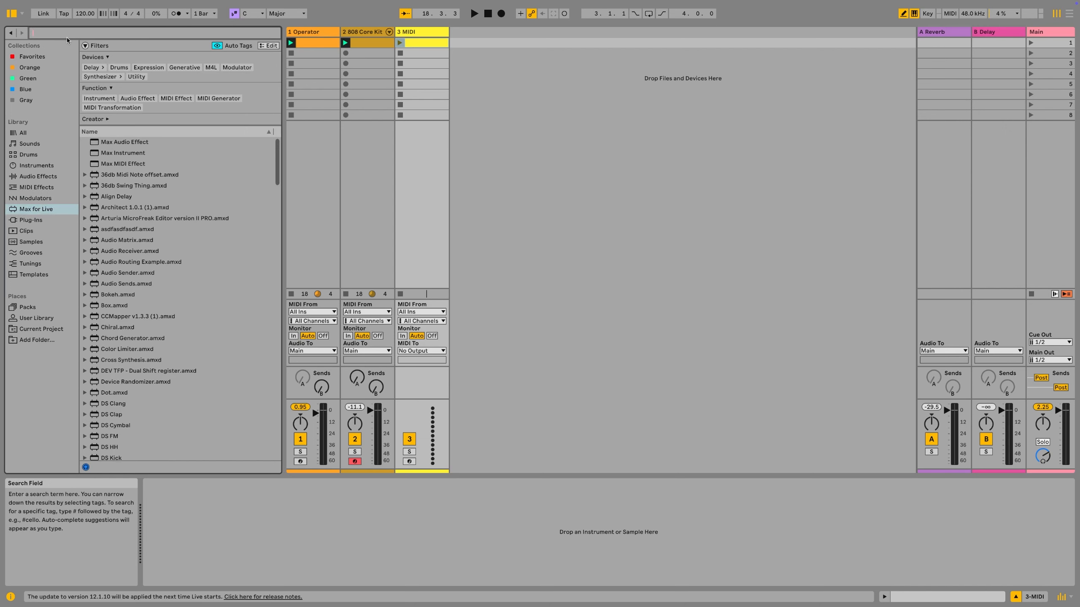
text(tfp trig)
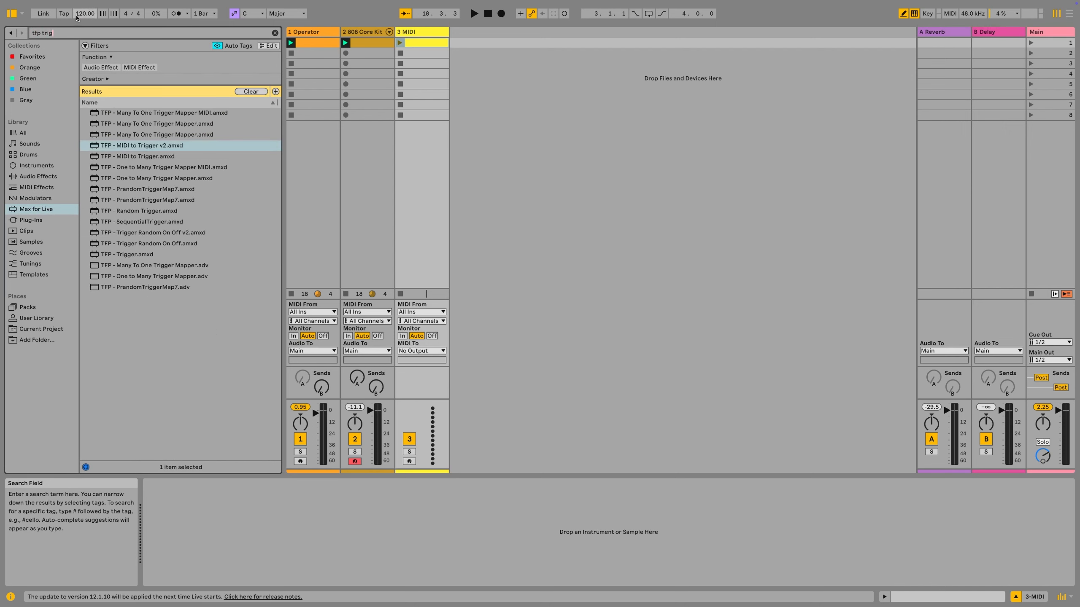
double_click(160, 147)
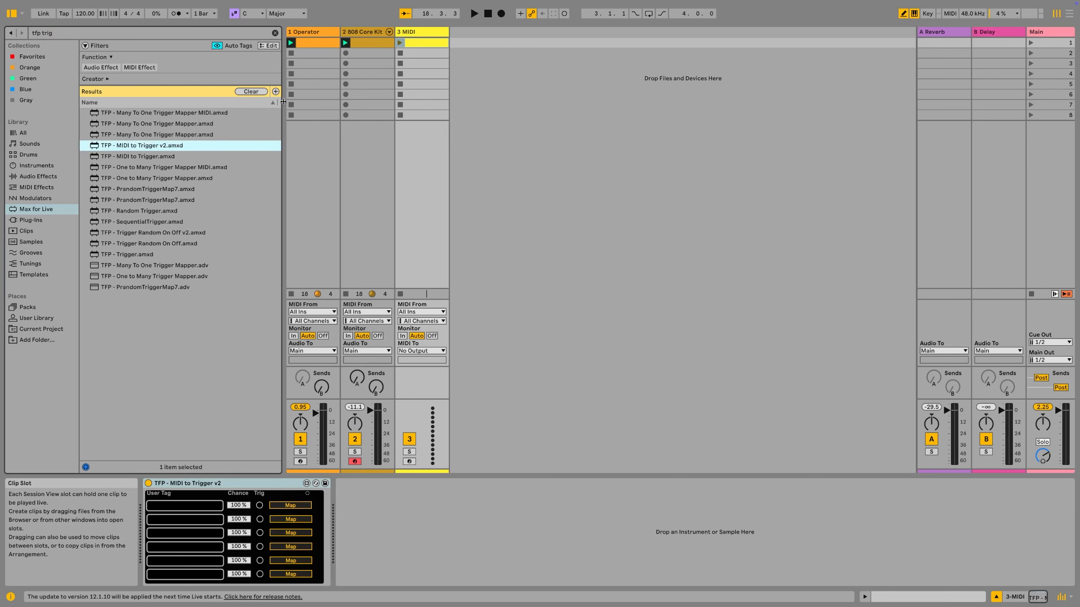
Add a sixteenth C3 note at the start of the MIDI track's clip and launch the clip
double_click(422, 43)
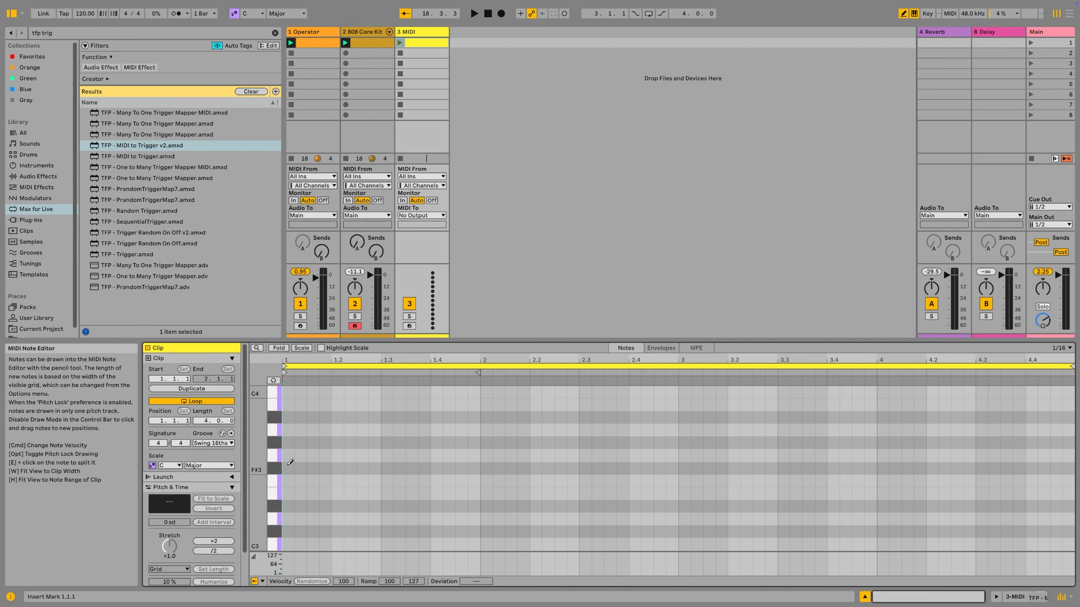
click(289, 543)
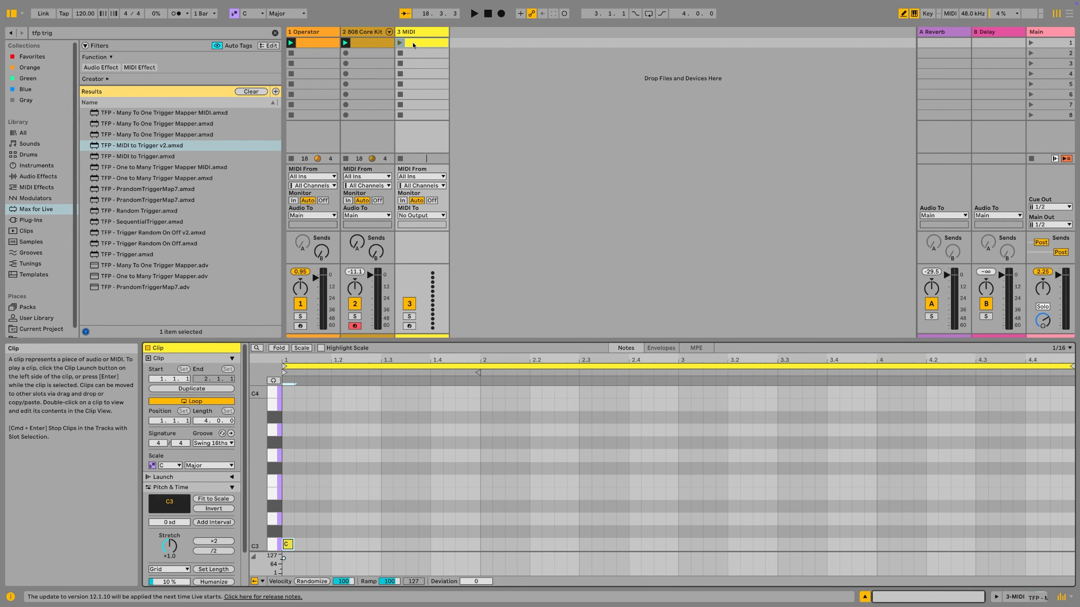
click(400, 42)
Map the first trigger of MIDI to Trigger v2 to the randomize control of the Osc-A Wave shaper
click(1037, 597)
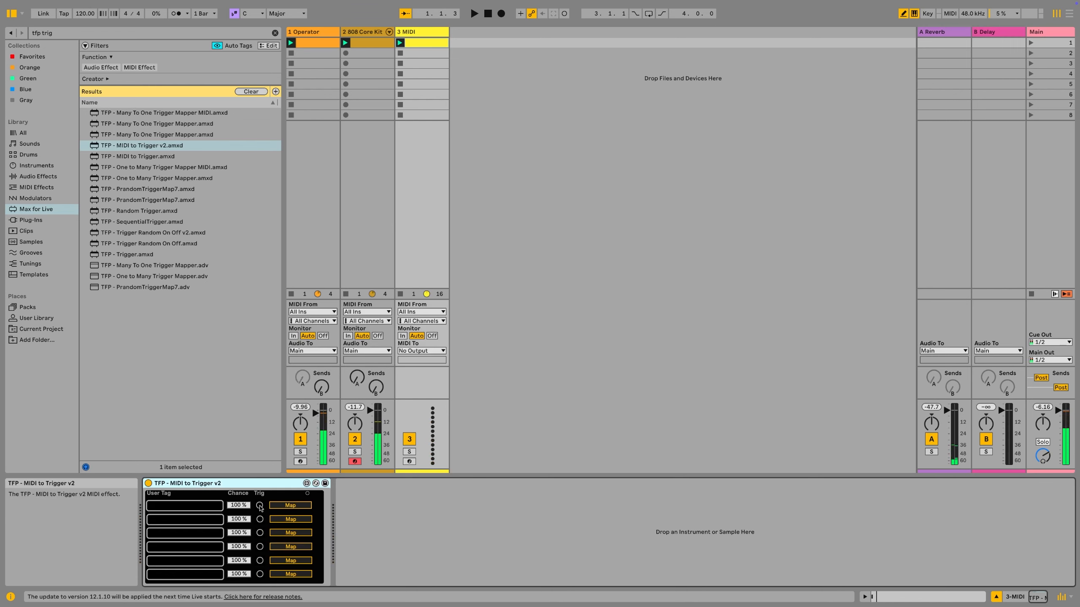
click(289, 506)
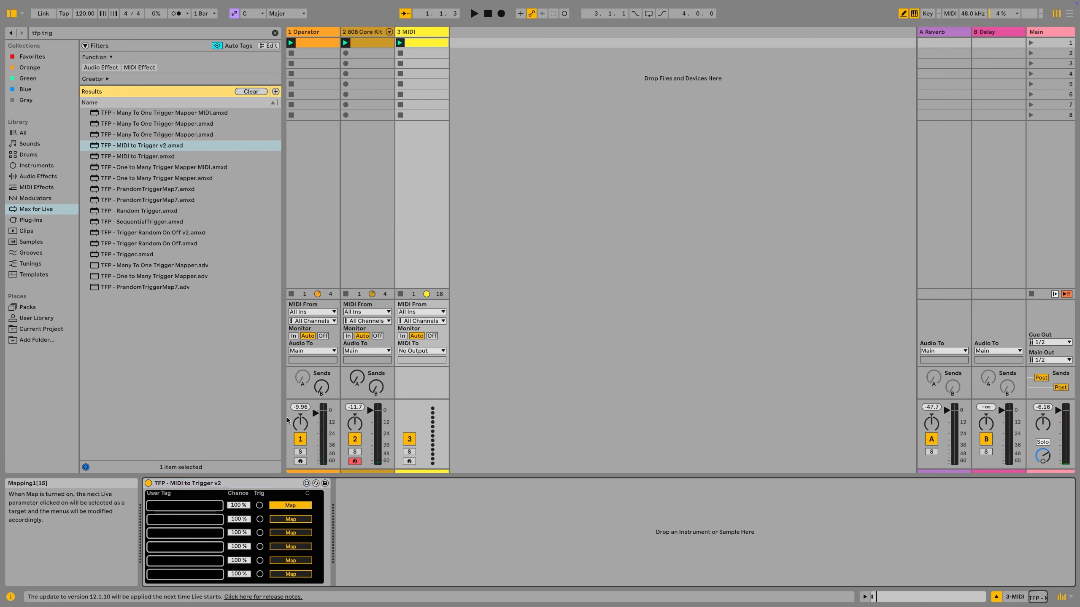
click(322, 32)
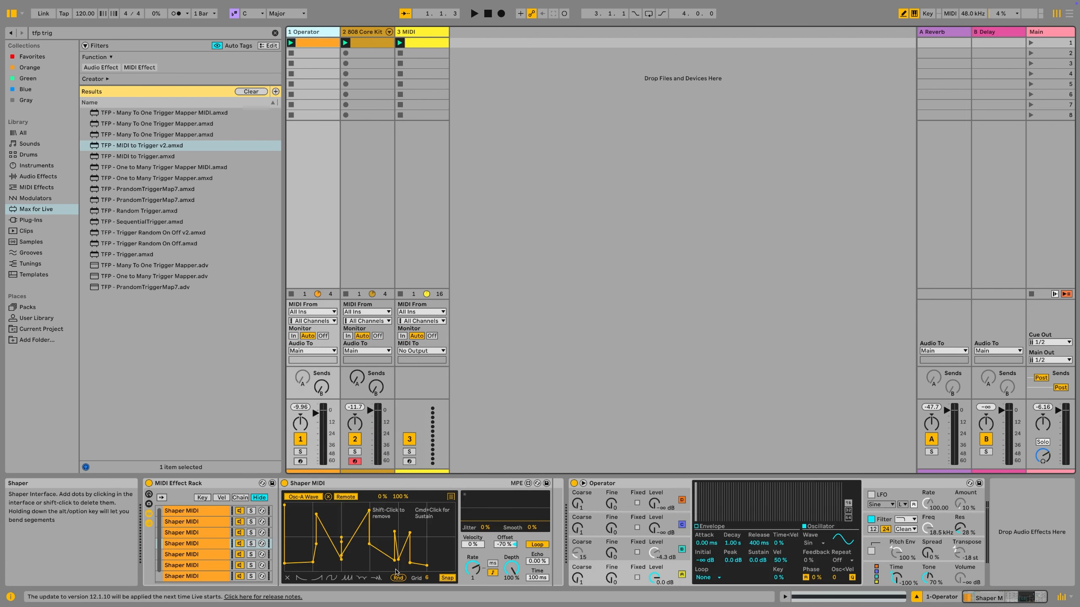
Map the second trigger to the randomize control of the Transpose shaper, the first chain in the Operator track's rack
click(403, 36)
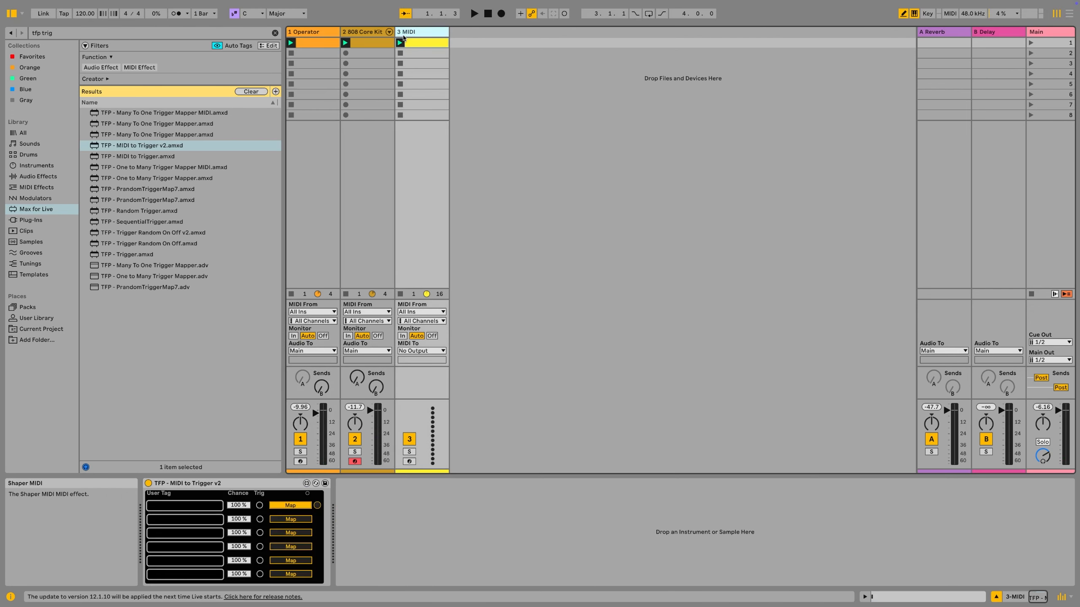
click(291, 520)
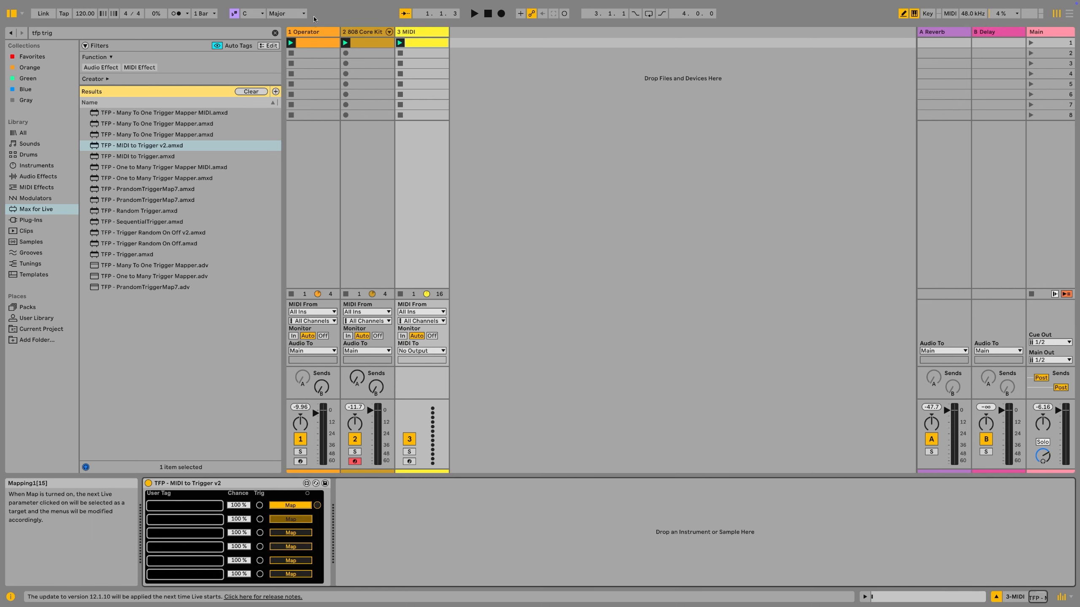
click(314, 32)
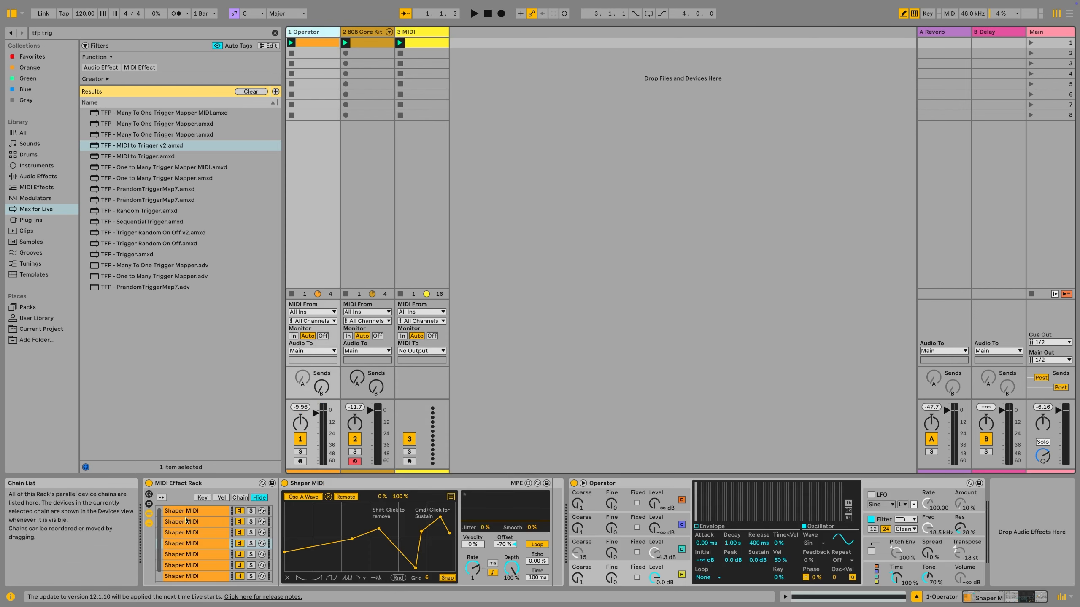
click(203, 512)
click(399, 578)
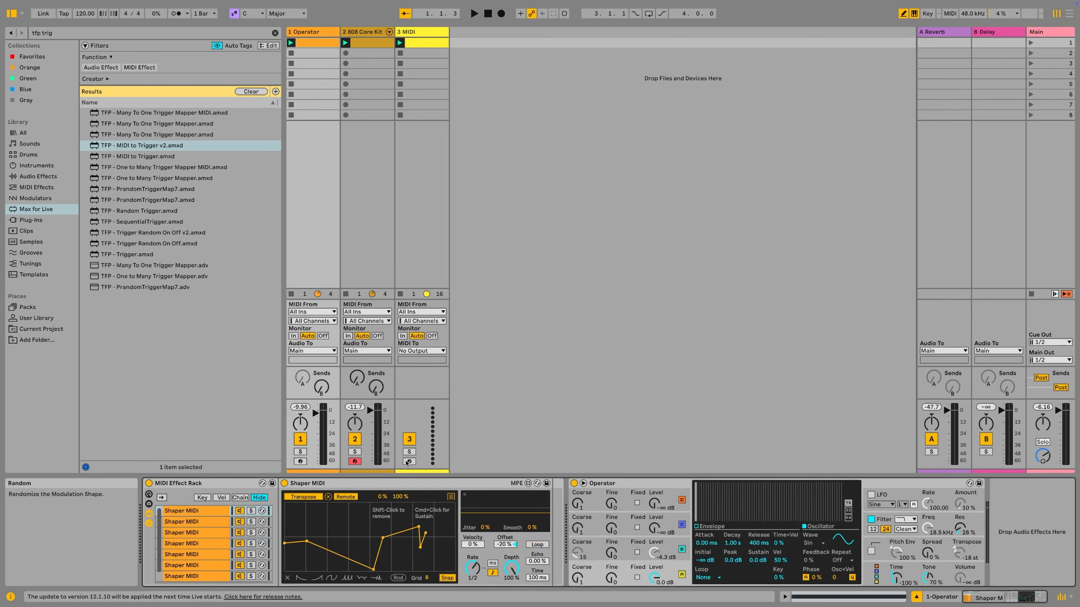
Map the third trigger to the randomize control of the B Coarse shaper
click(406, 32)
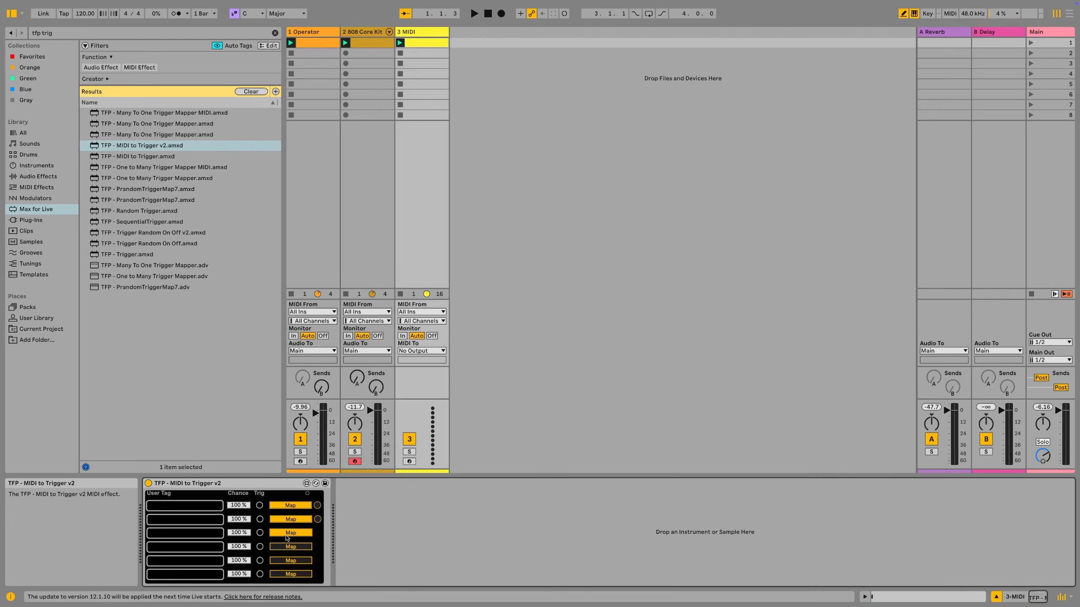
click(313, 32)
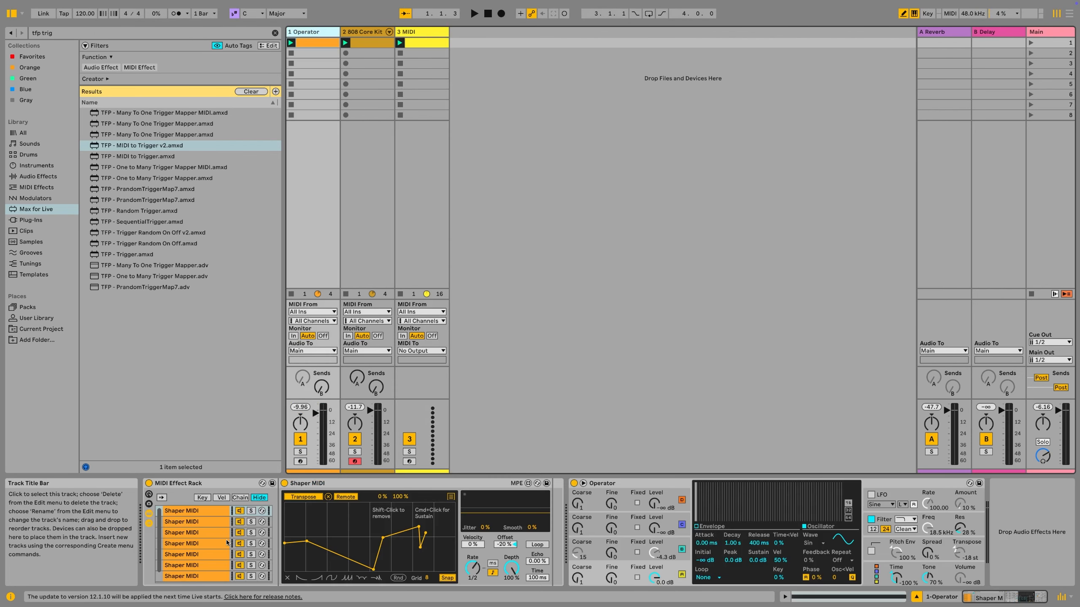
click(203, 534)
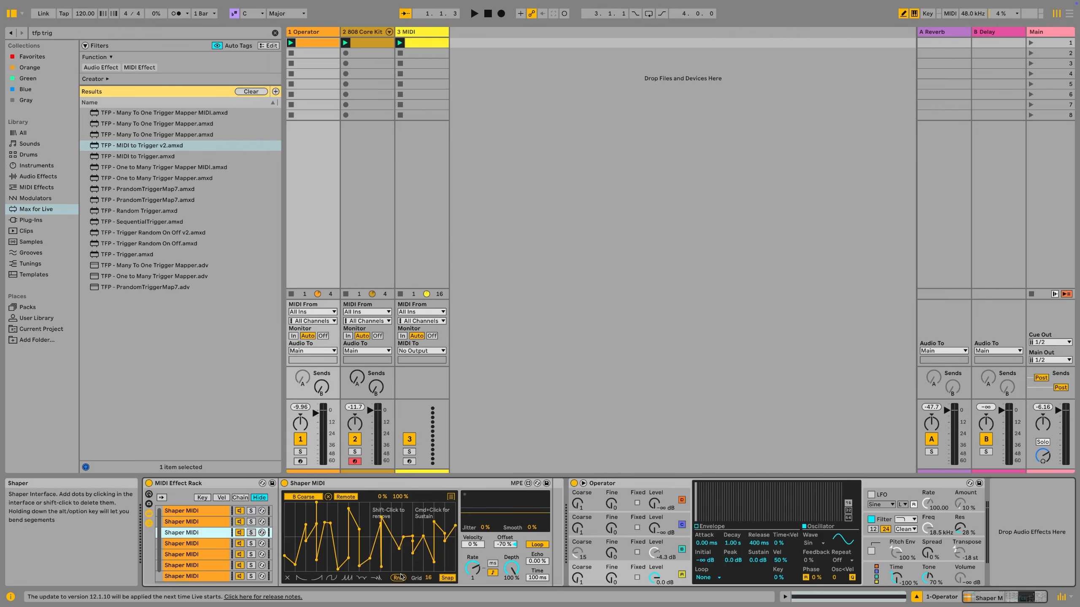
click(399, 578)
Map the fourth trigger of MIDI to Trigger v2 to the randomize control of the Filter Freq shaper
click(423, 37)
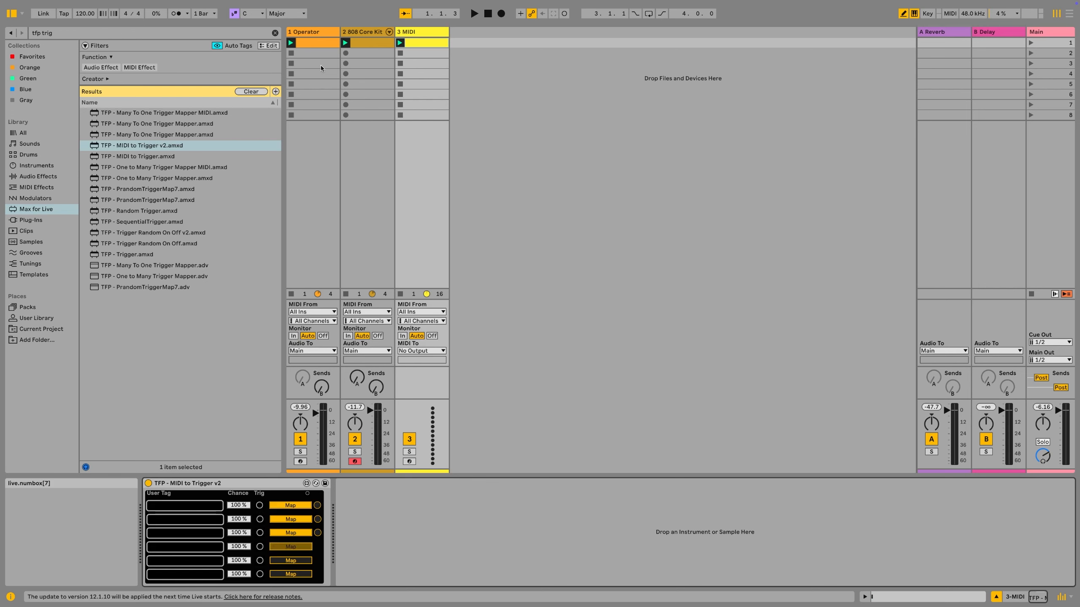
click(304, 35)
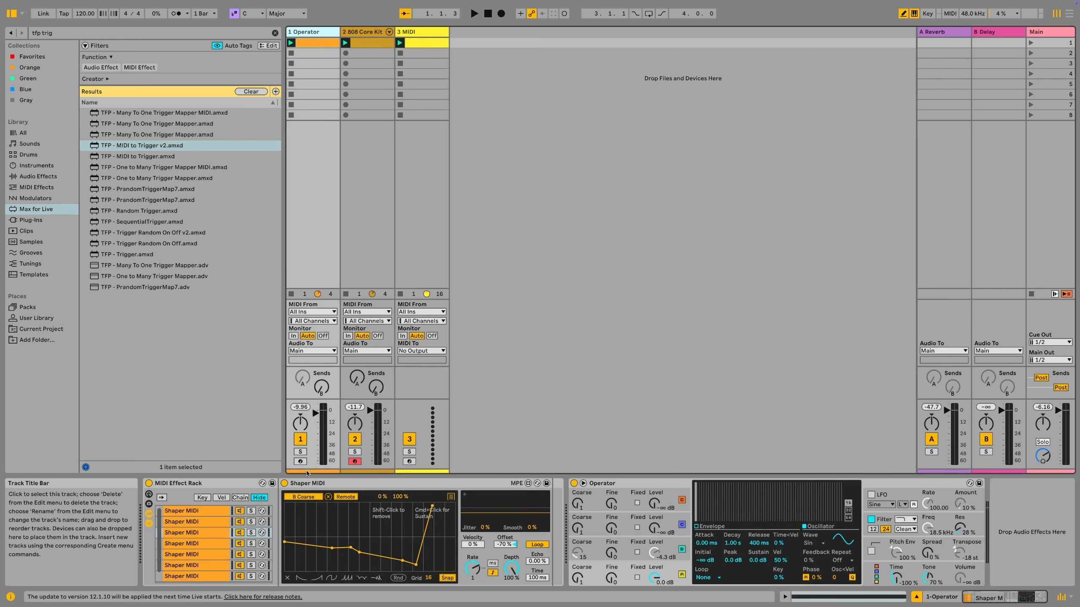
click(197, 544)
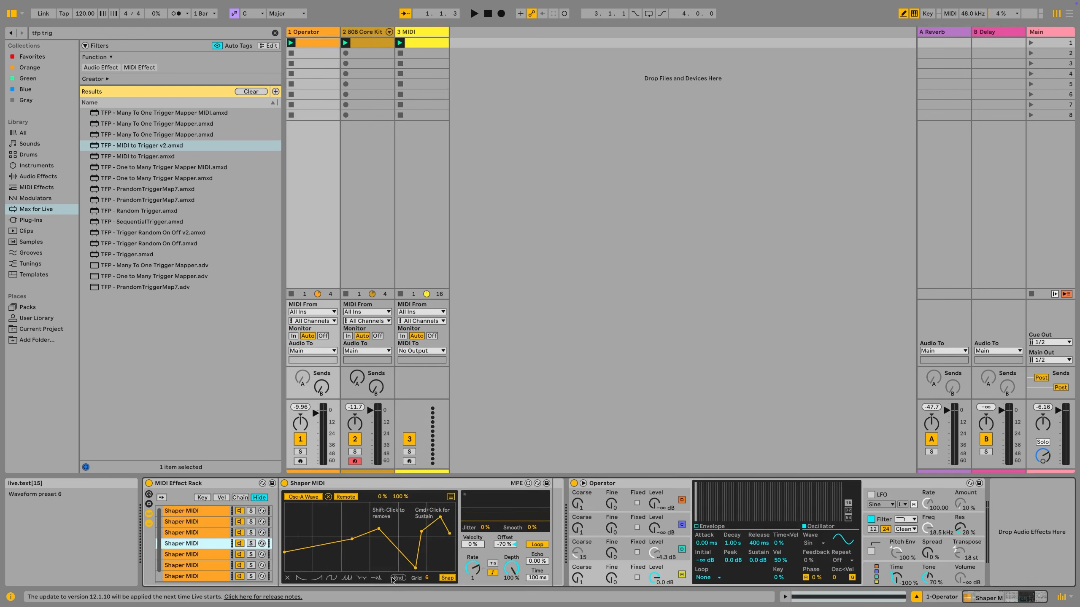
click(207, 558)
click(397, 578)
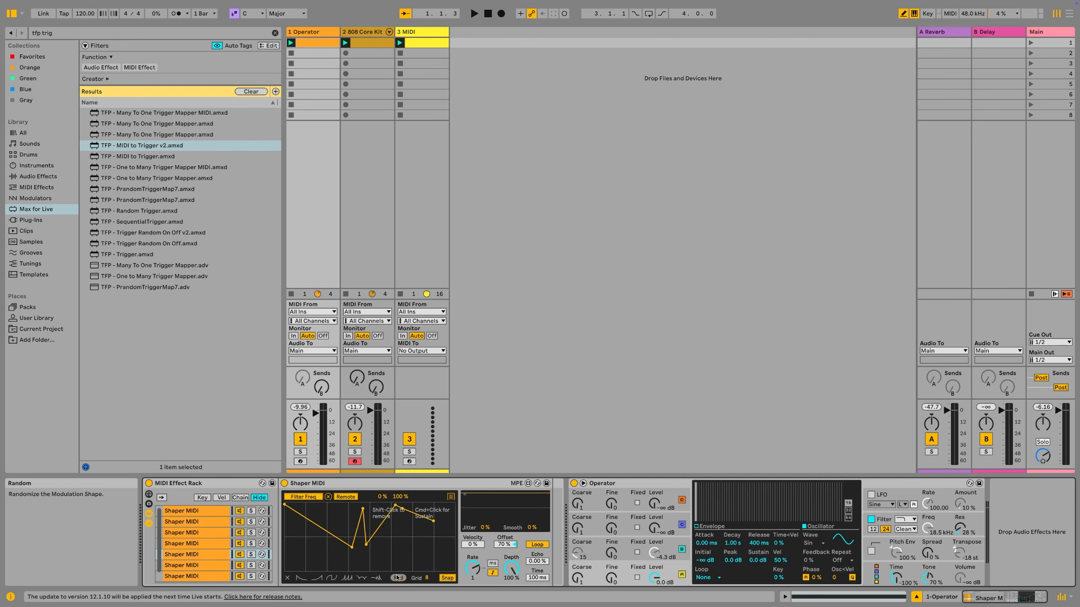
Map the fifth trigger to the randomize control of the Volume shaper in the Operator track's rack
click(411, 31)
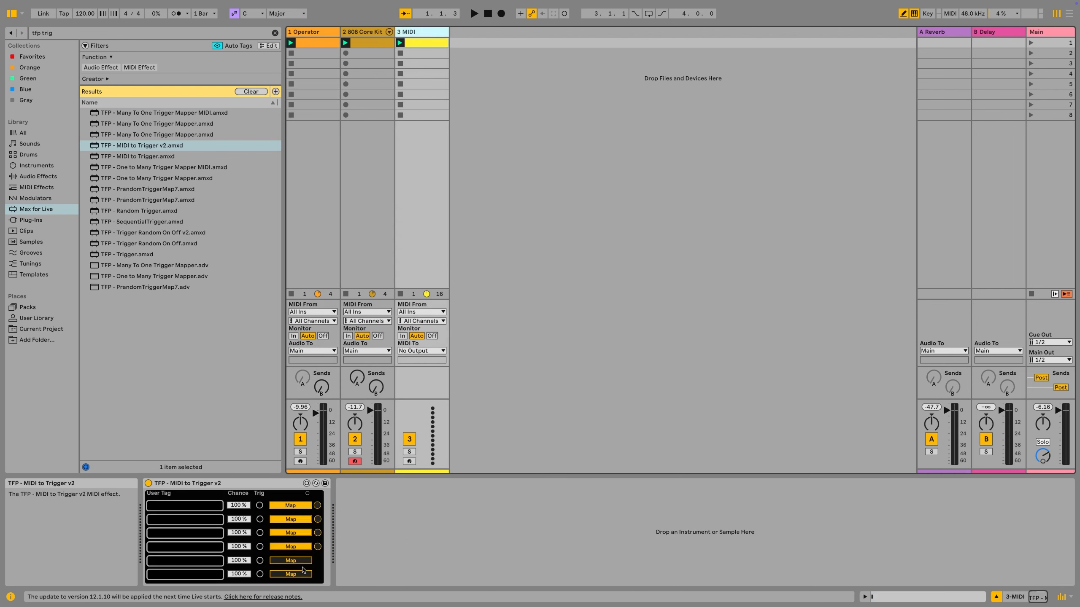
click(312, 31)
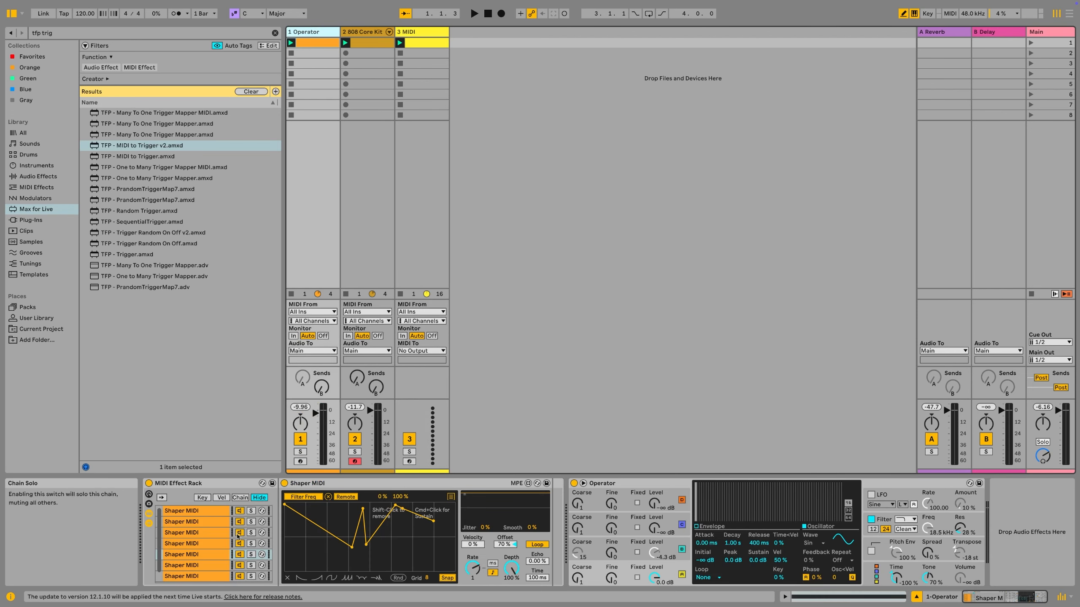
click(398, 577)
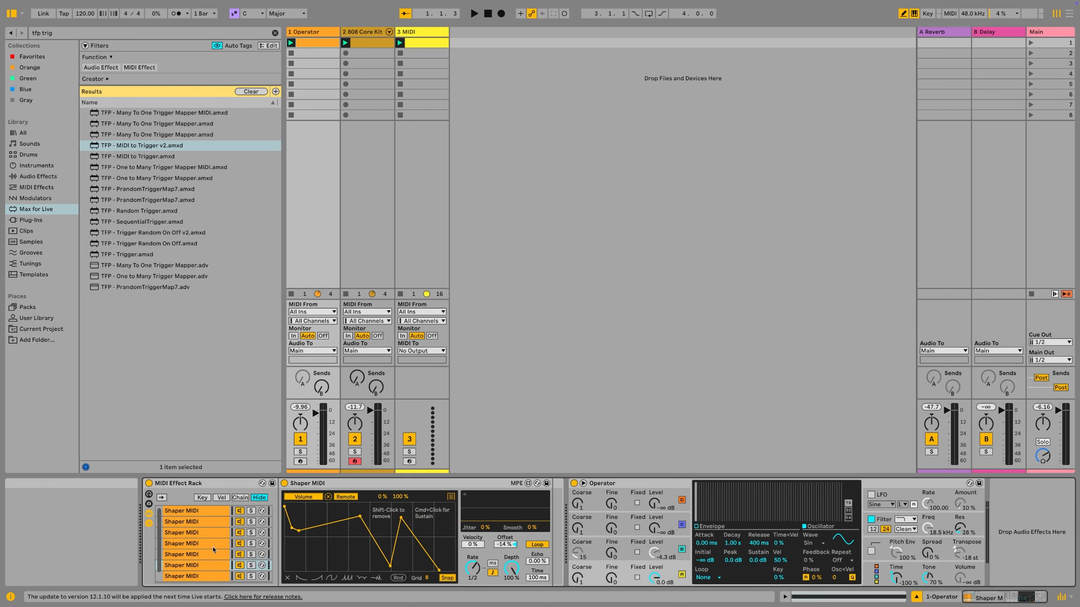
Delete the surplus seventh Shaper chain and map the sixth trigger to the randomize control of the A-Reverb shaper
key(Delete)
click(436, 64)
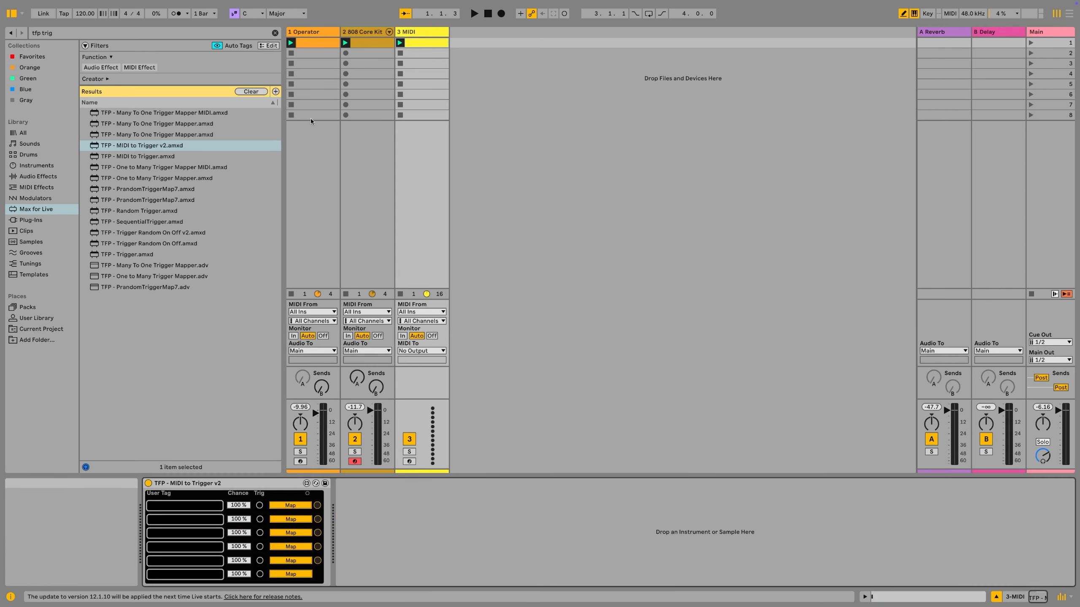
click(296, 33)
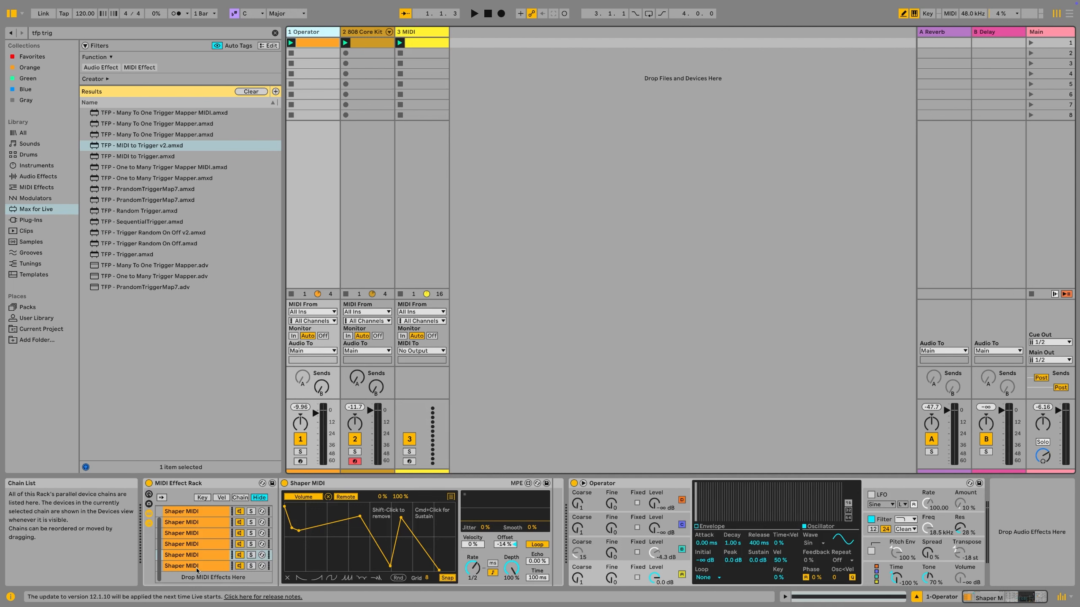
click(399, 578)
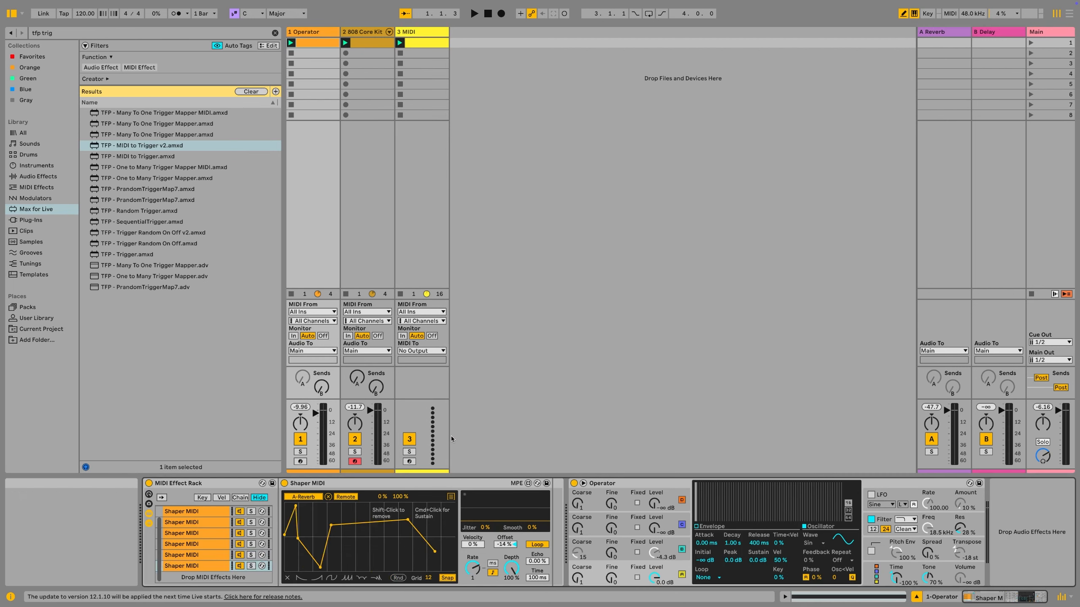
Play the set and lower the Operator track's volume to balance it against the drums
key(space)
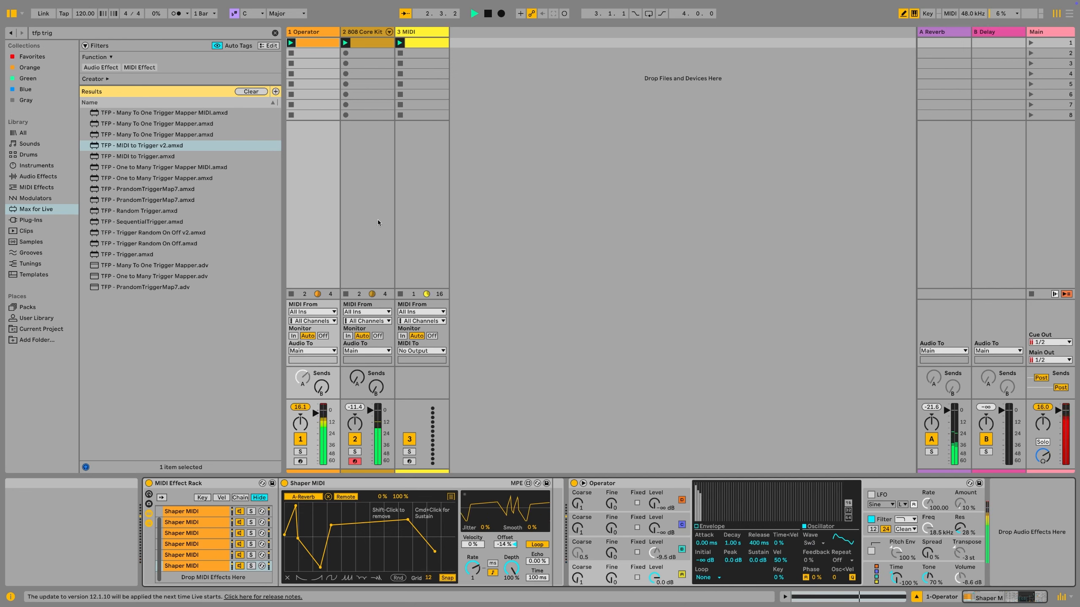
drag(316, 413, 315, 428)
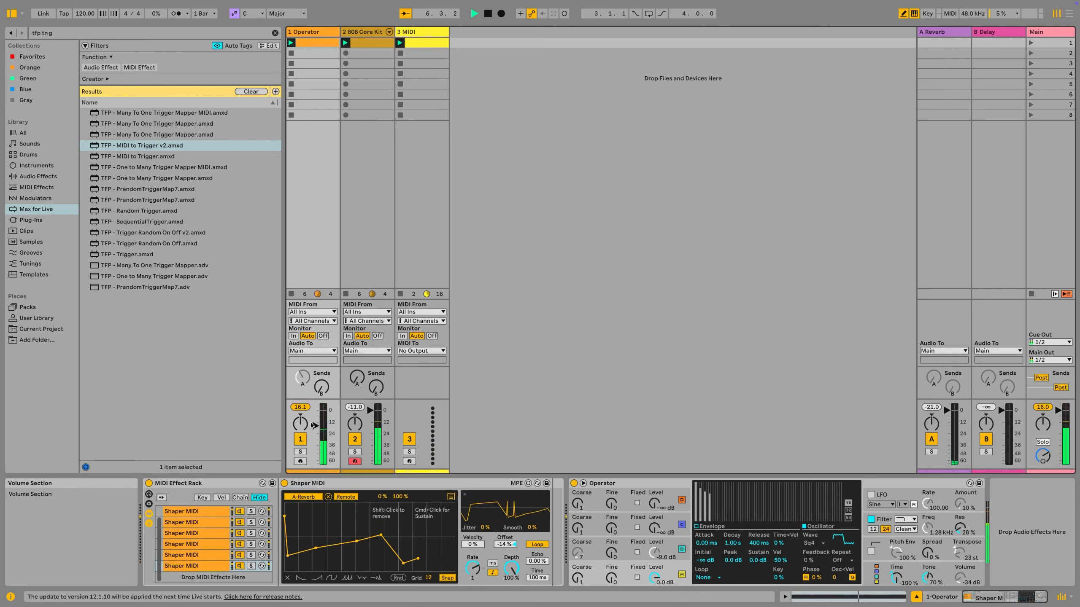
drag(315, 425, 315, 416)
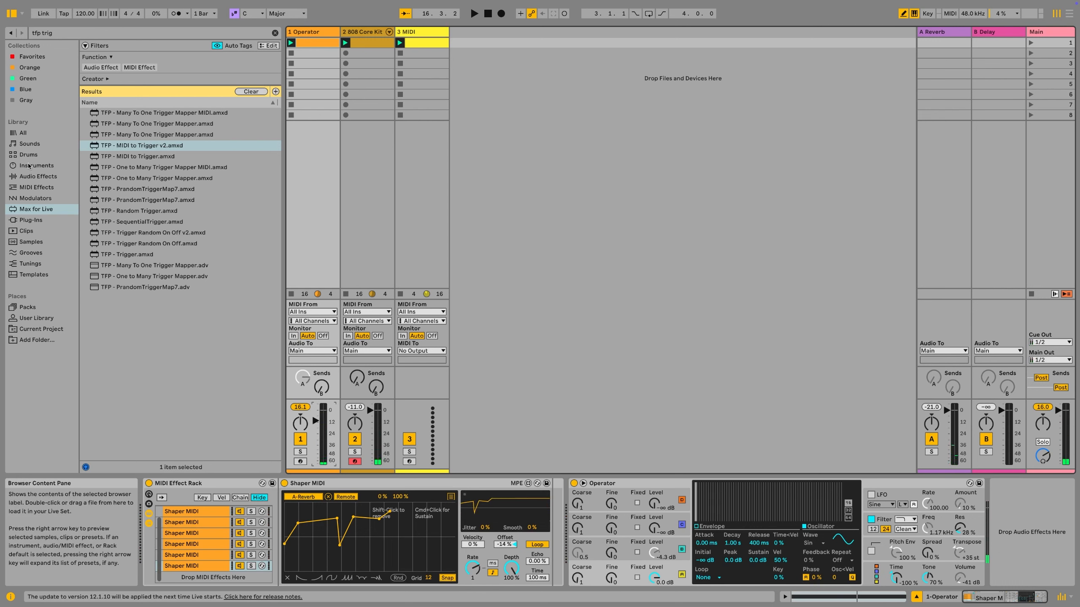
Add a Limiter from the Dynamics audio effects after Operator and set its ceiling to -6.1 dB
click(37, 176)
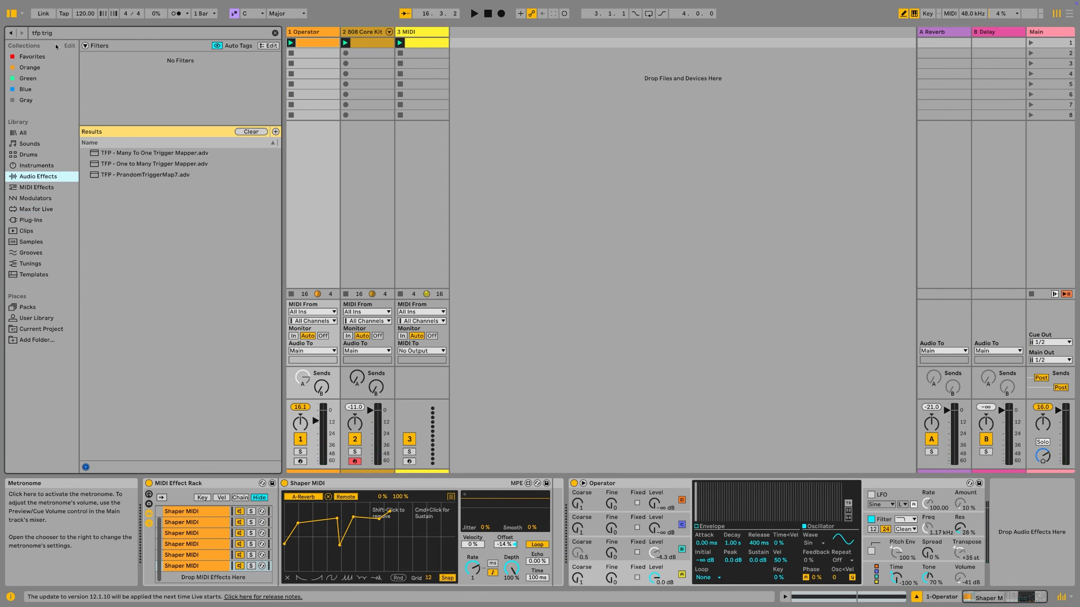
click(48, 32)
key(BackSpace)
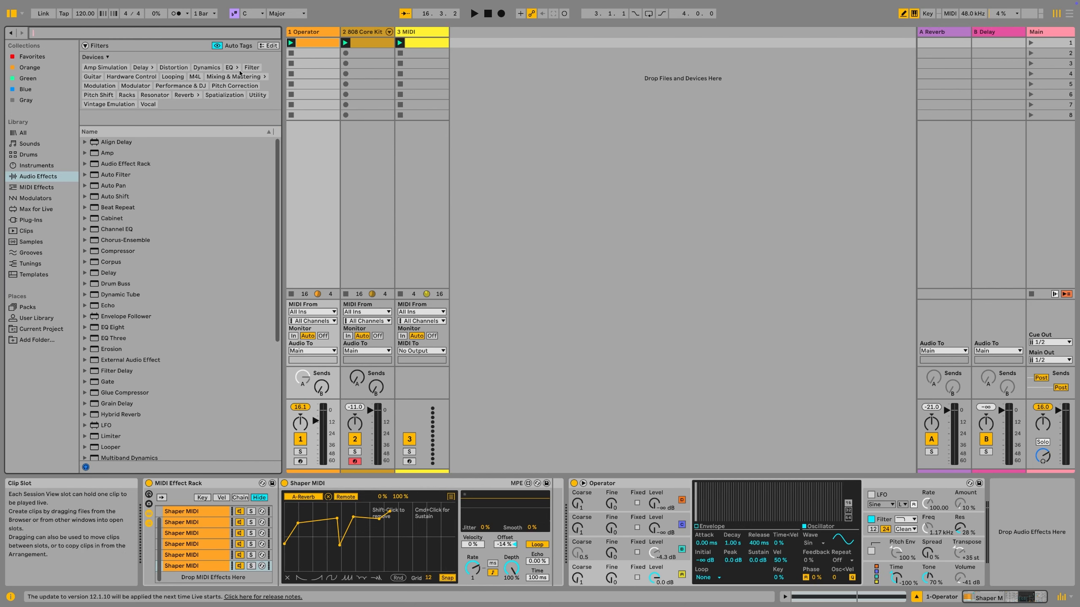
click(207, 68)
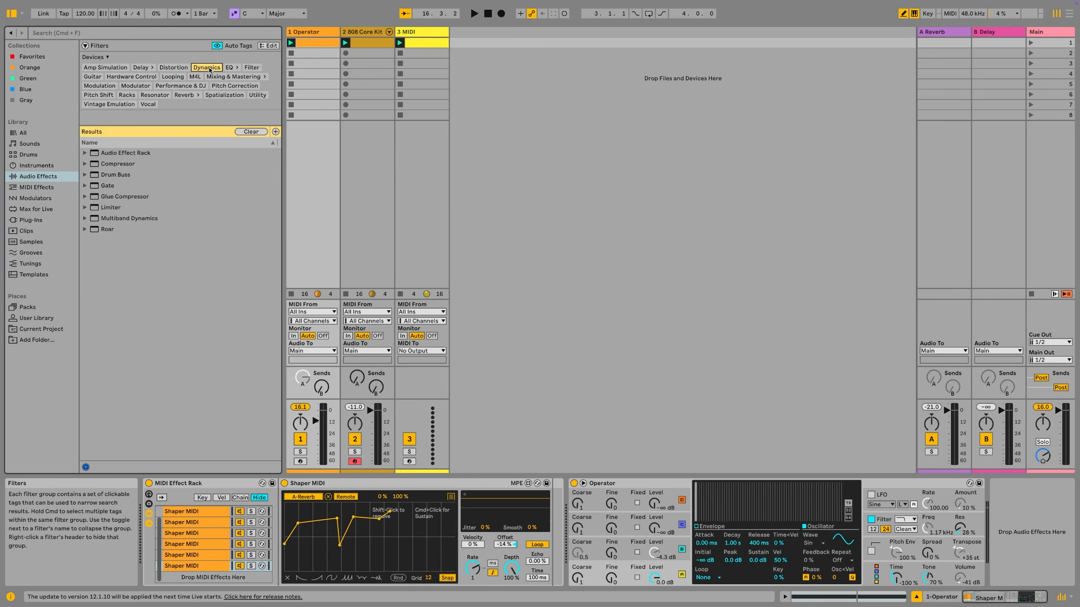
double_click(118, 208)
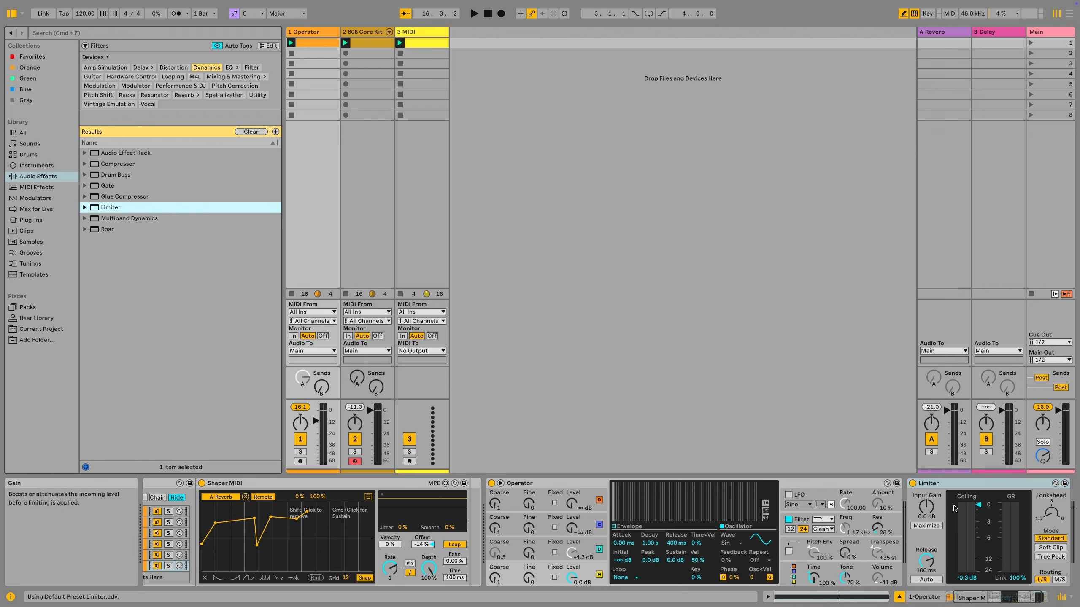
click(976, 506)
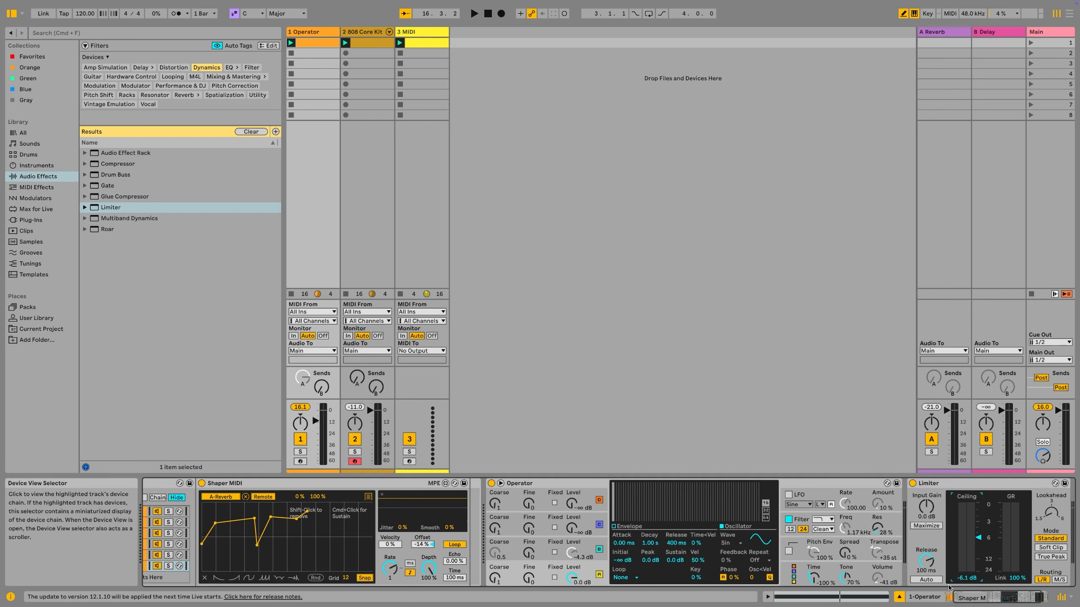
Play the set and bring up a small amount of B Delay send on the Operator track
key(space)
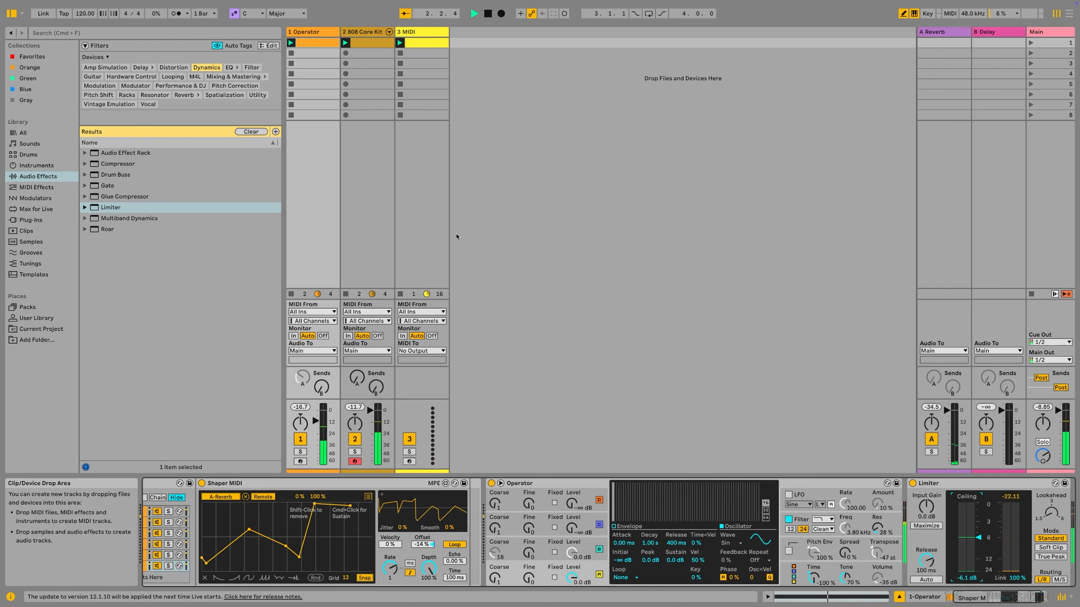
drag(322, 387, 322, 349)
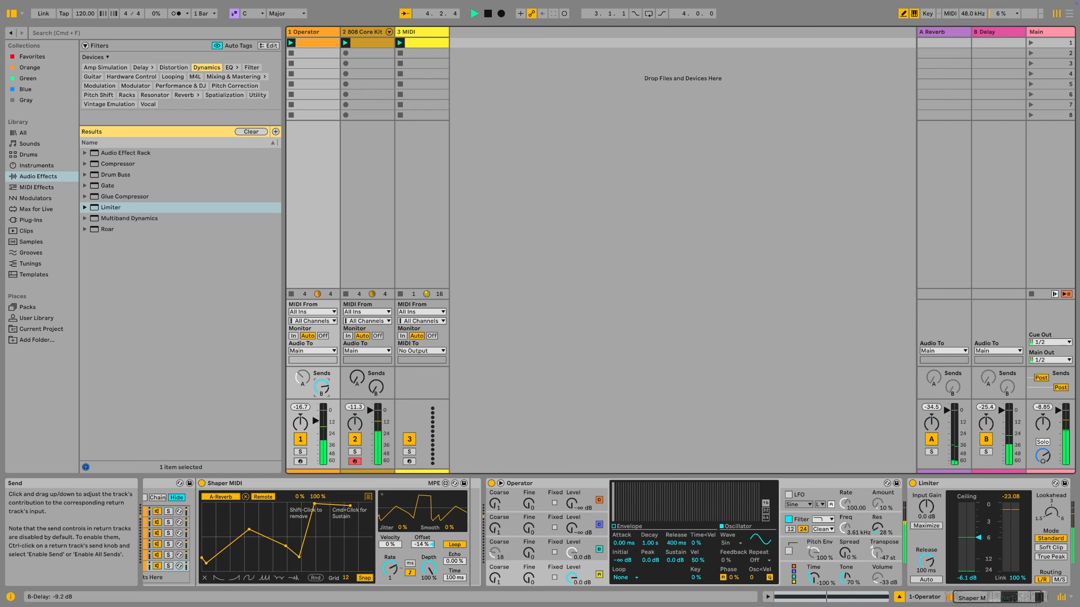
drag(321, 387, 321, 416)
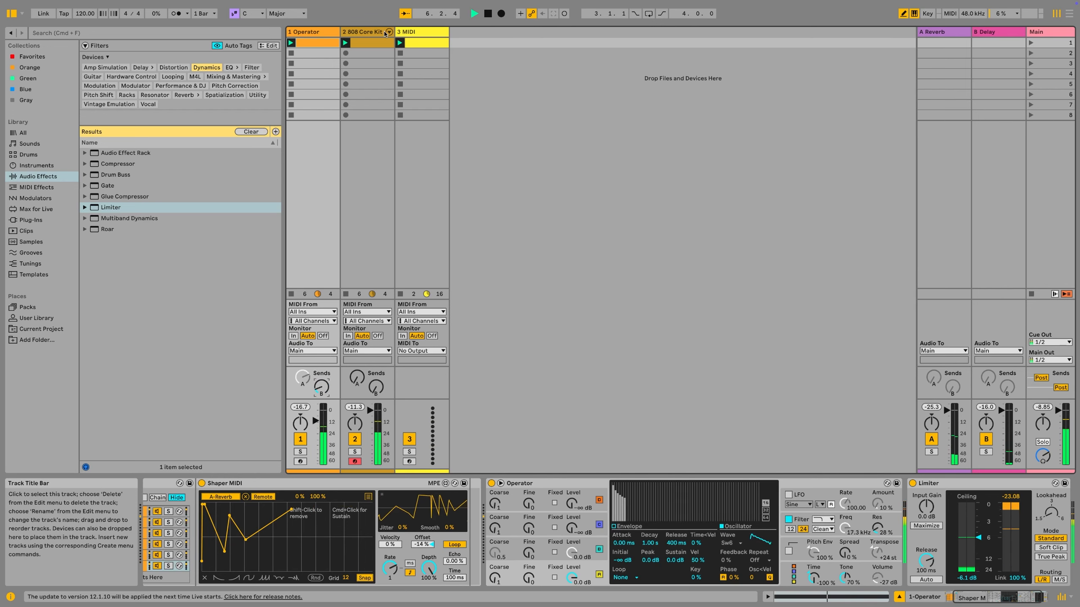
In the 808 Core Kit clip, try Hand Claps on beats 1.2 and 1.4, keeping only the one on 1.4
click(368, 43)
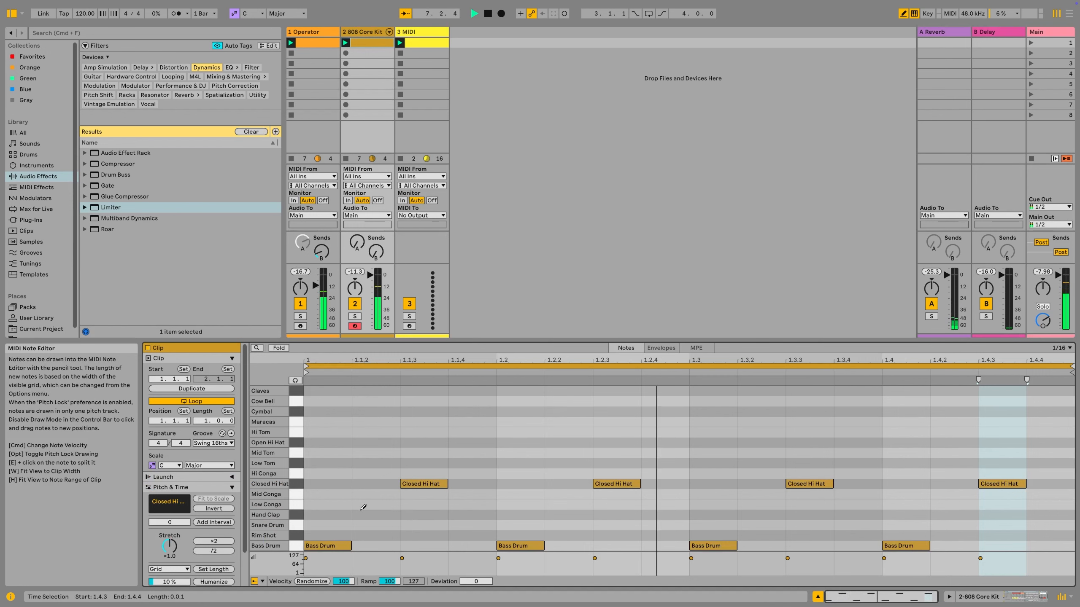
click(523, 514)
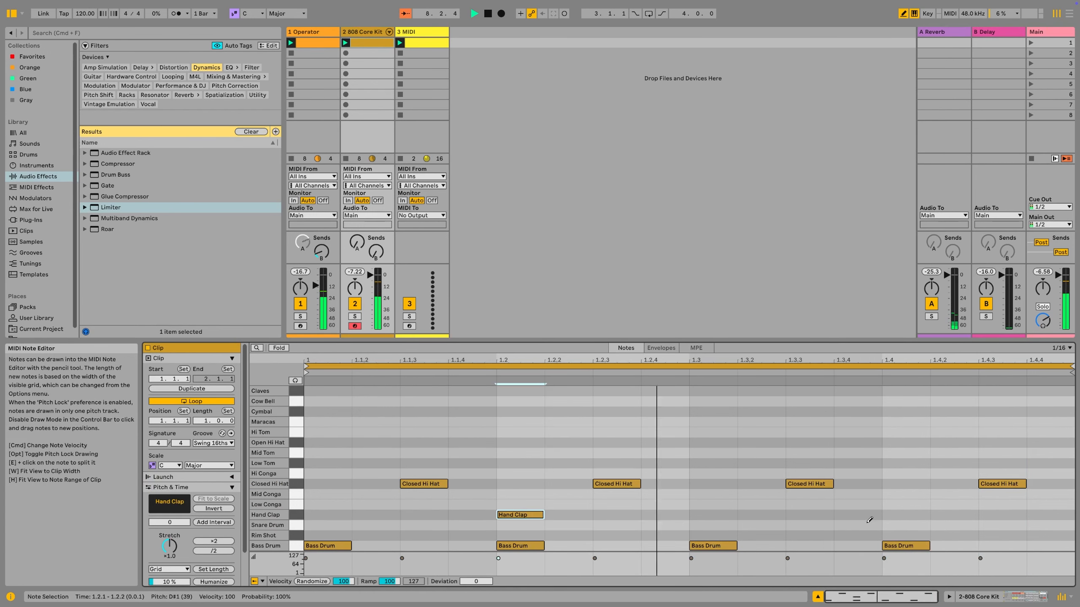
click(906, 514)
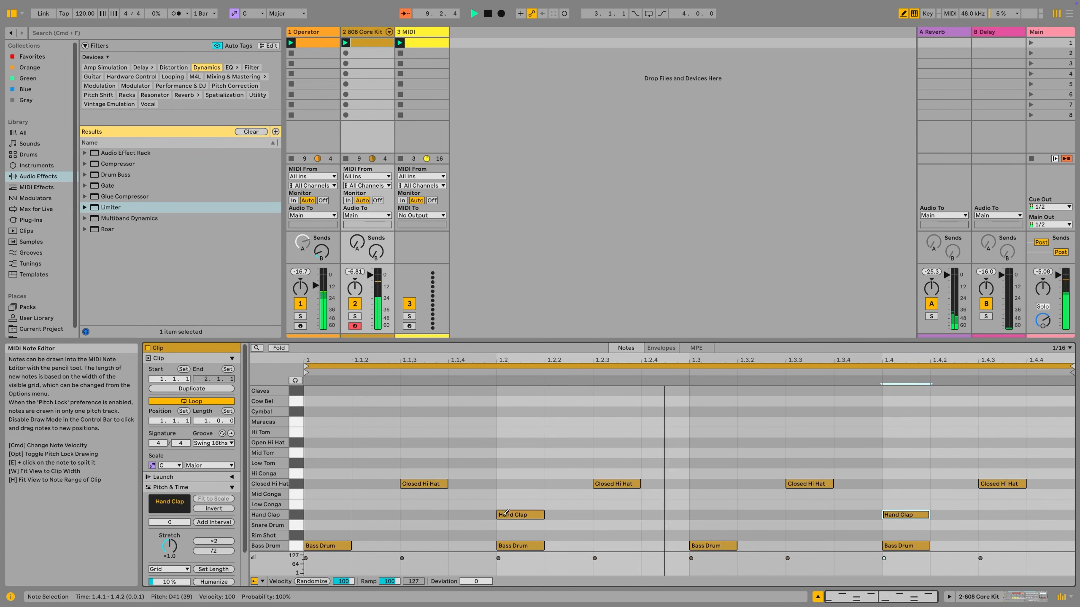
click(520, 514)
Syncopate the kick by replacing the Bass Drum notes at 1.2 and 1.3 with ones at 1.1.4 and 1.3.2
click(522, 546)
click(472, 546)
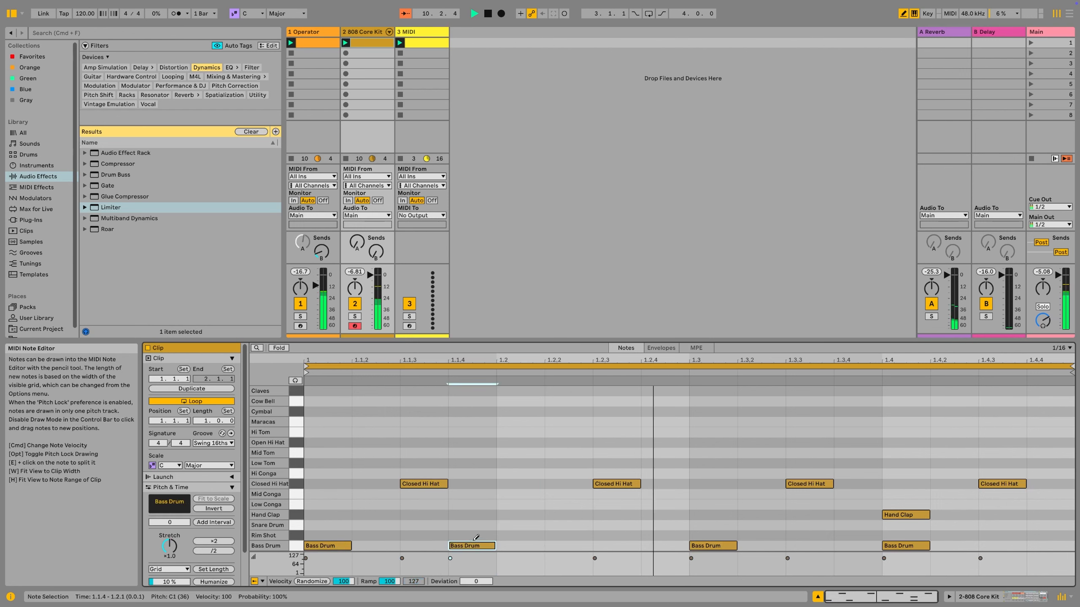
click(734, 545)
click(681, 547)
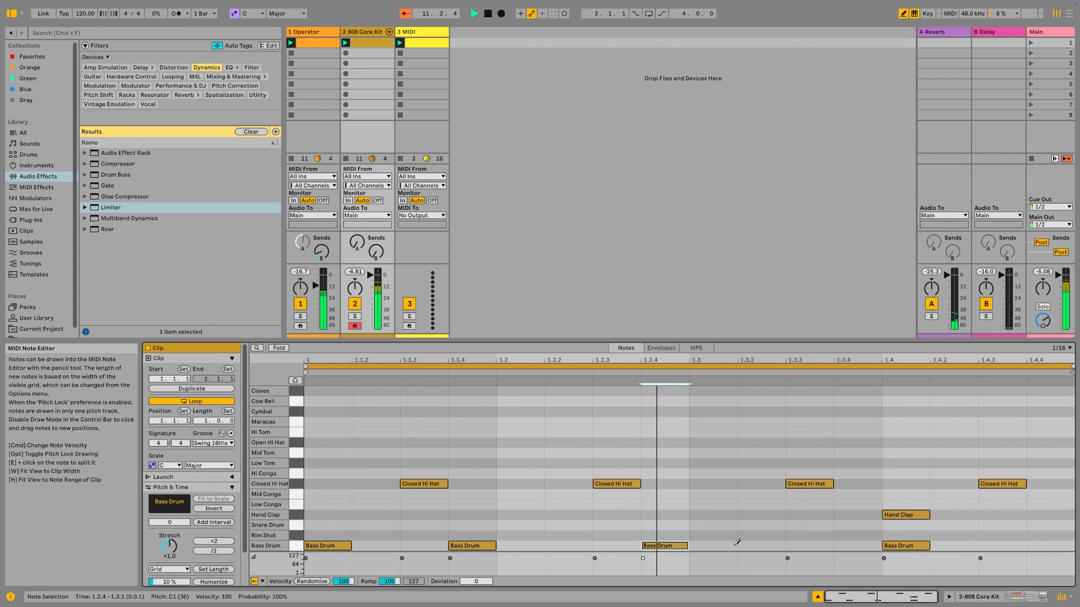
click(682, 546)
click(739, 547)
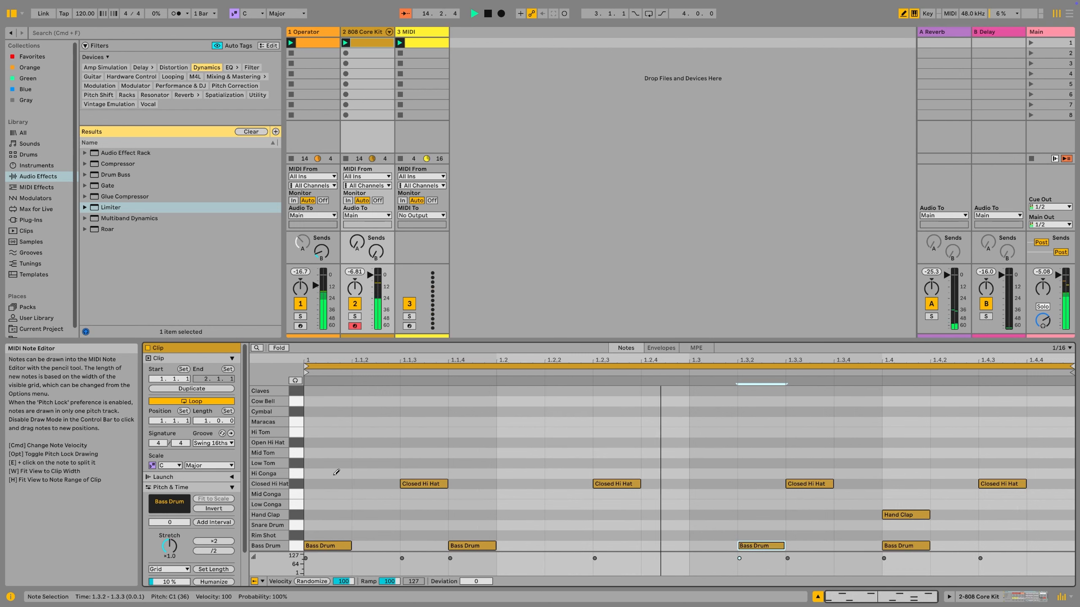
Add sixteenth Rim Shot notes at 1.1.2, 1.2, 1.2.4, 1.3.3 and 1.4.2, leaving no Snare Drum note
click(376, 536)
click(520, 536)
click(647, 537)
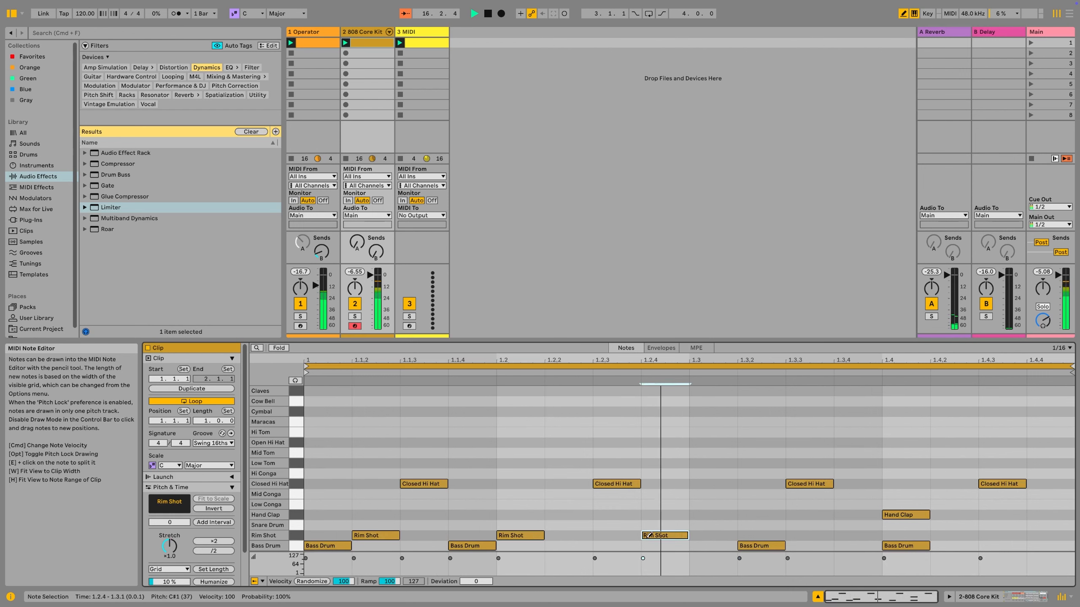
click(804, 524)
drag(812, 538, 810, 537)
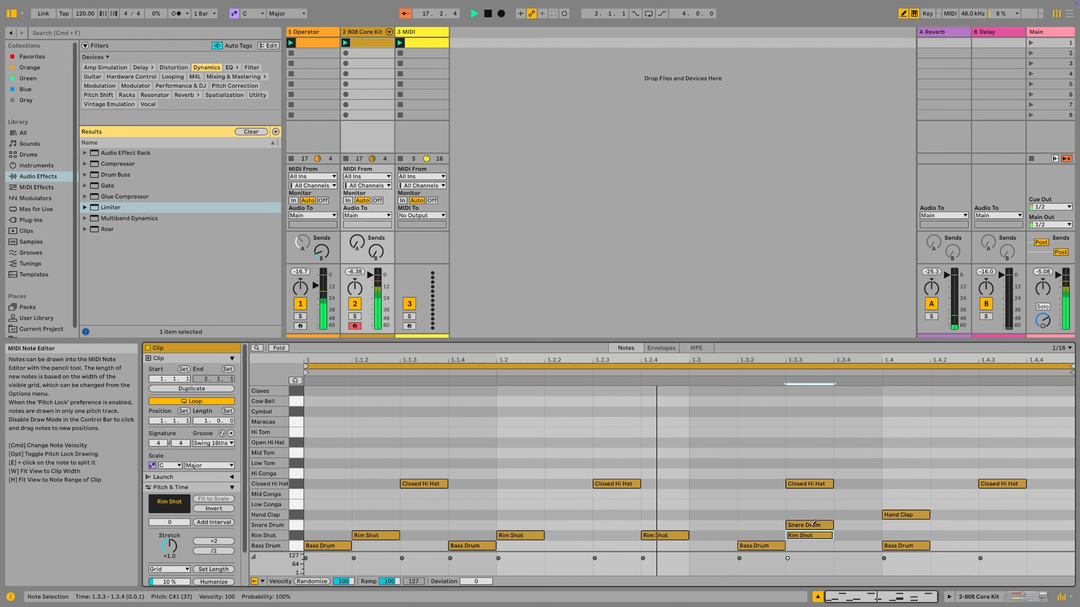
click(948, 535)
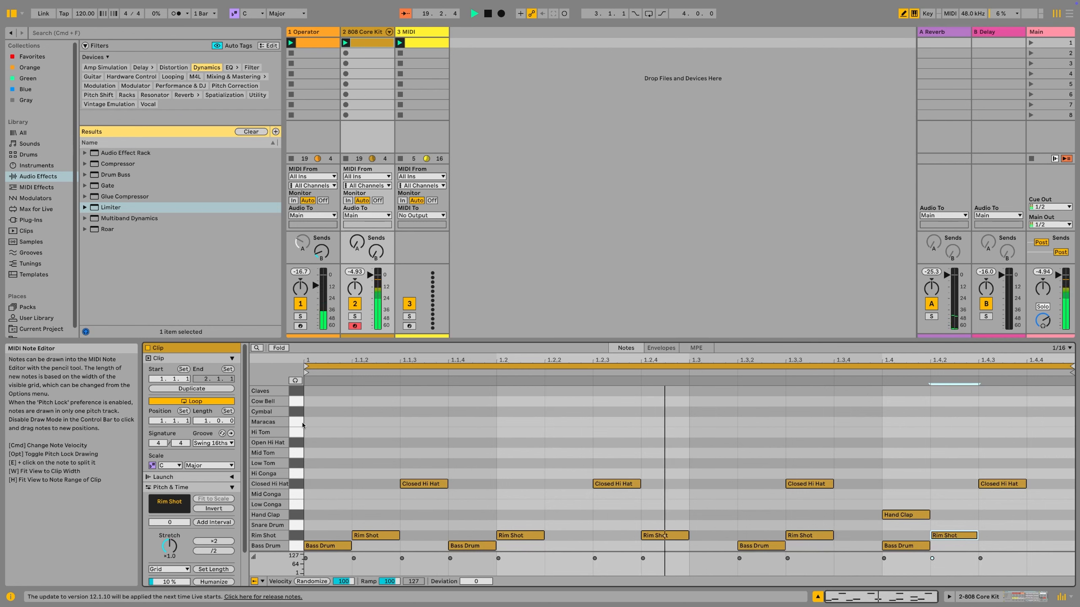
Fill the whole bar of the drum clip with sixteenth Maracas notes
mouse_move(345, 419)
mouse_down()
mouse_move(574, 443)
mouse_move(752, 422)
mouse_up()
drag(357, 422, 1078, 425)
mouse_move(366, 433)
mouse_down()
mouse_move(614, 446)
mouse_move(742, 436)
mouse_up()
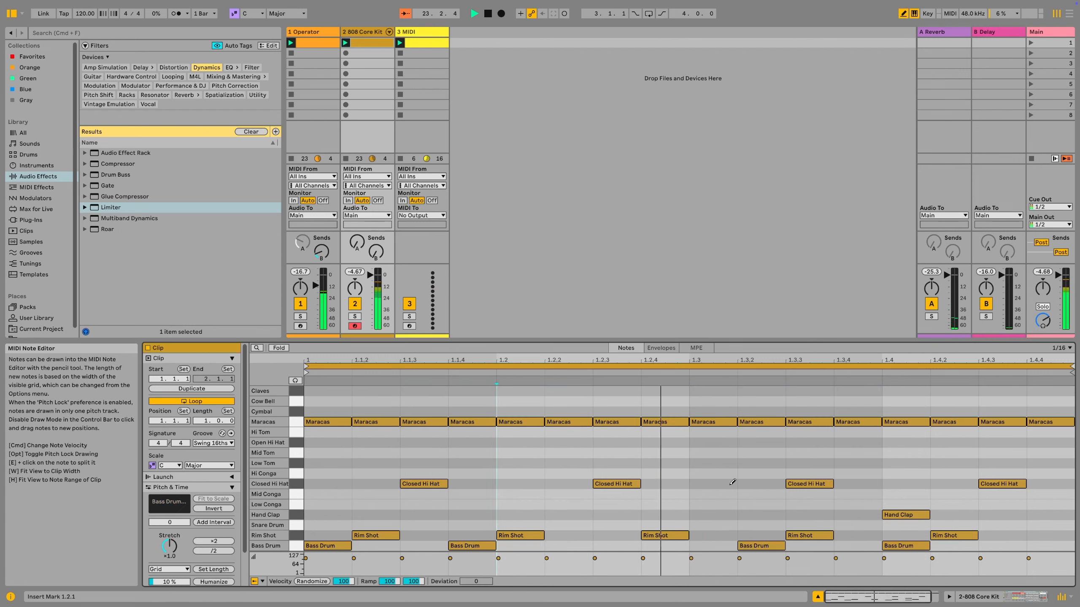
Select all Maracas notes, turn off draw mode, show the Release Velocity and Chance lanes, and lower the notes' chance
click(302, 422)
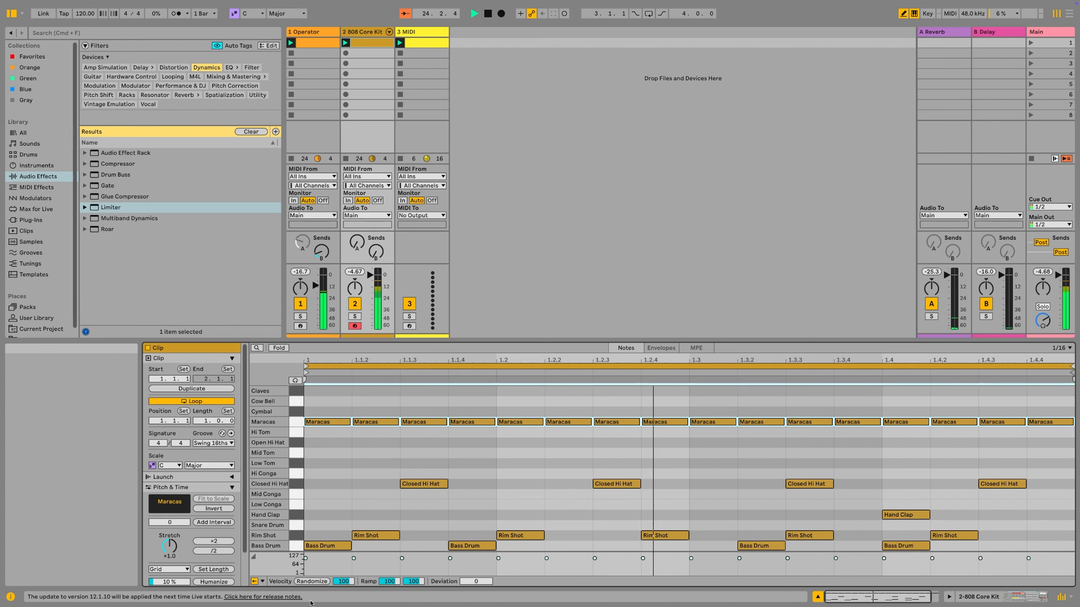
click(262, 582)
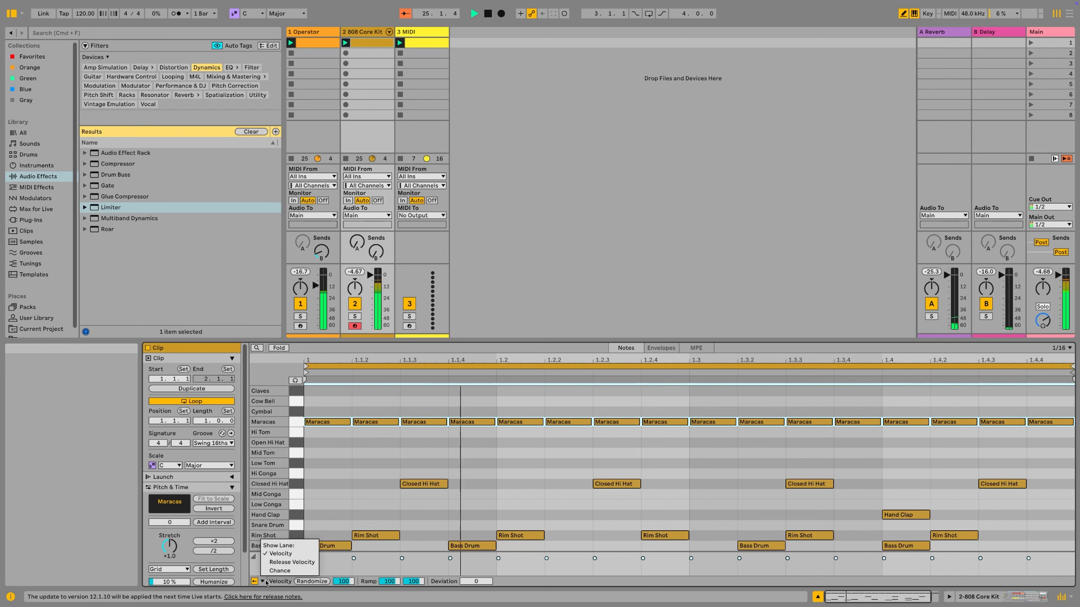
click(280, 563)
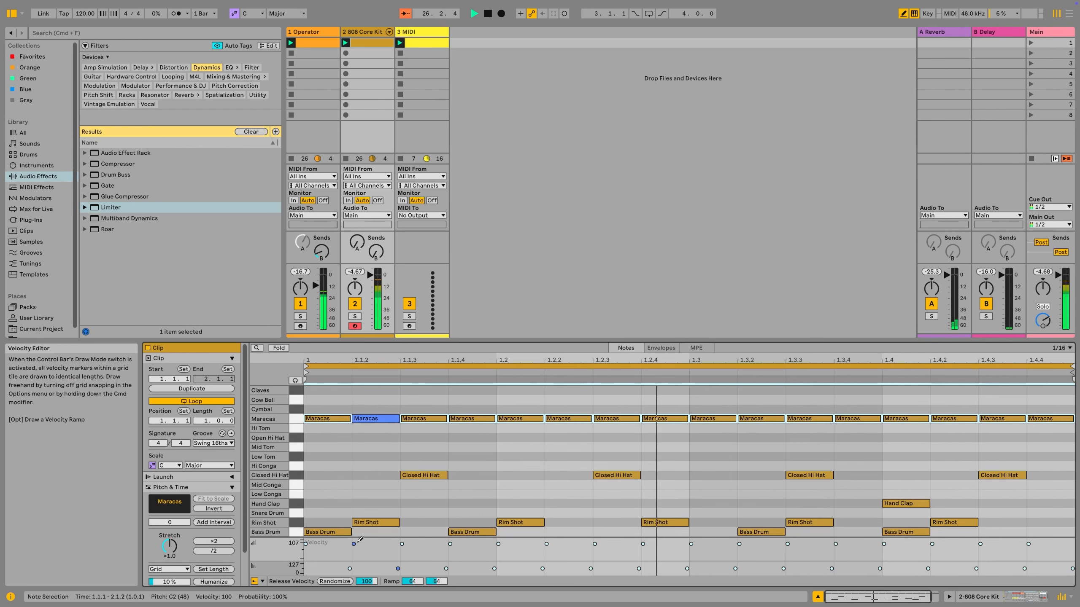
click(345, 564)
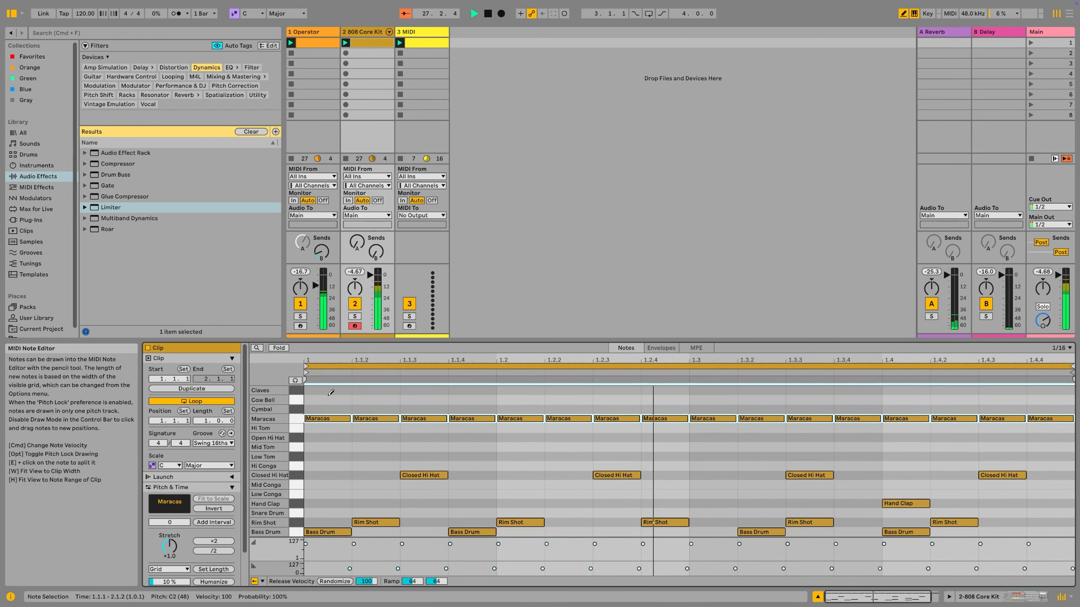
key(b)
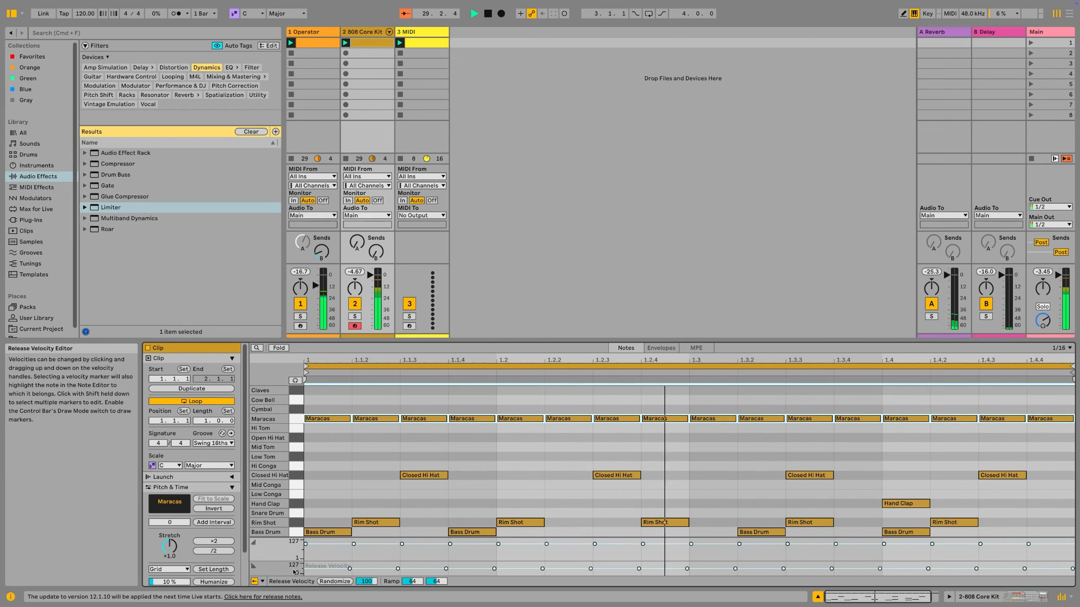
click(263, 581)
click(280, 571)
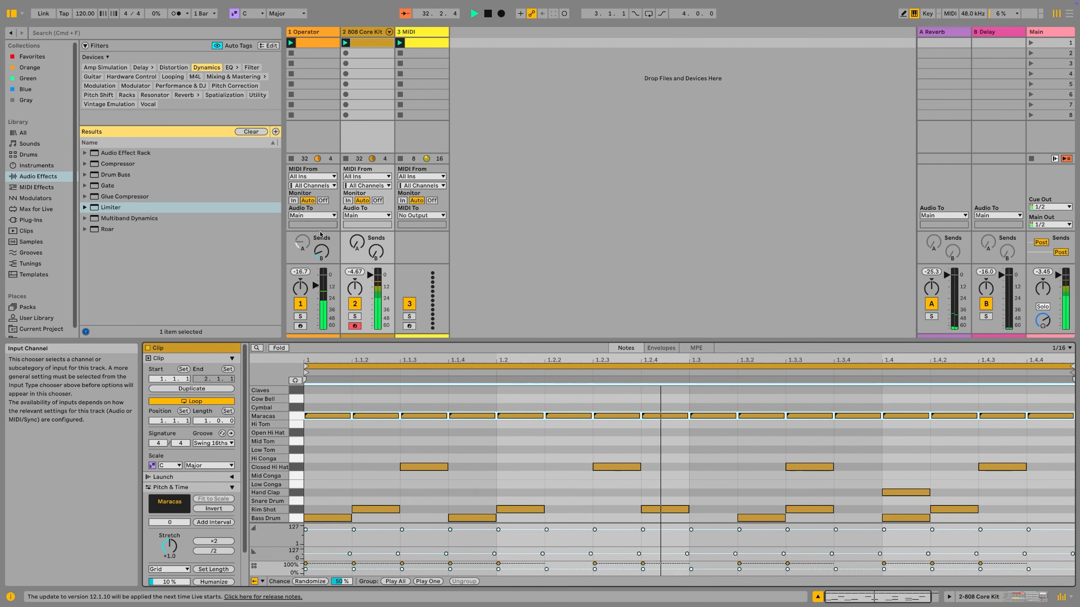
Adjust the 808 Core Kit track's A Reverb send and display the track's devices
mouse_move(358, 252)
mouse_down()
mouse_move(358, 209)
mouse_move(358, 255)
mouse_up()
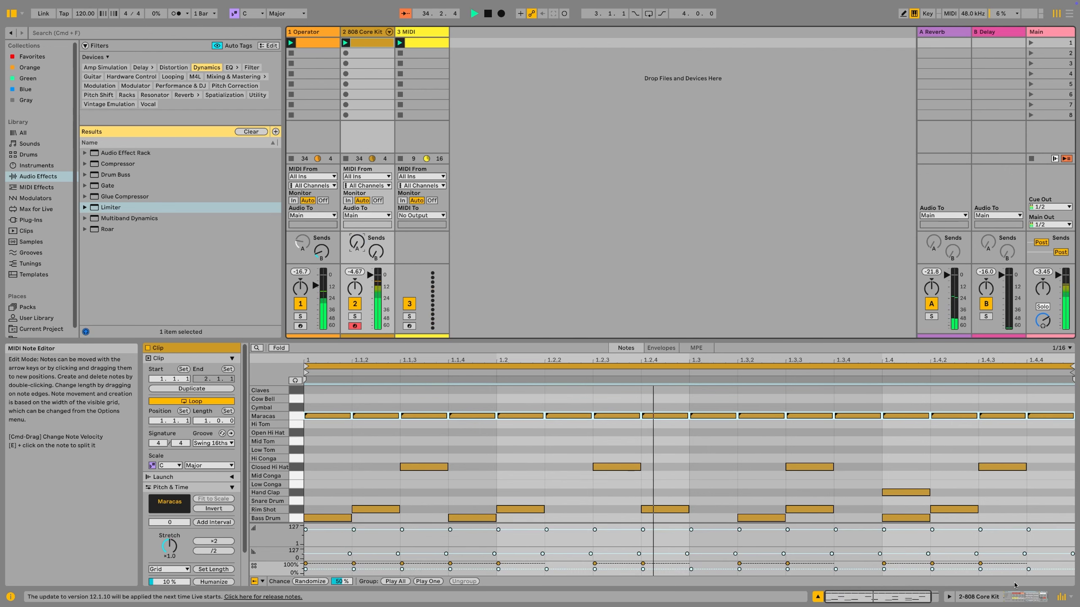
click(1024, 597)
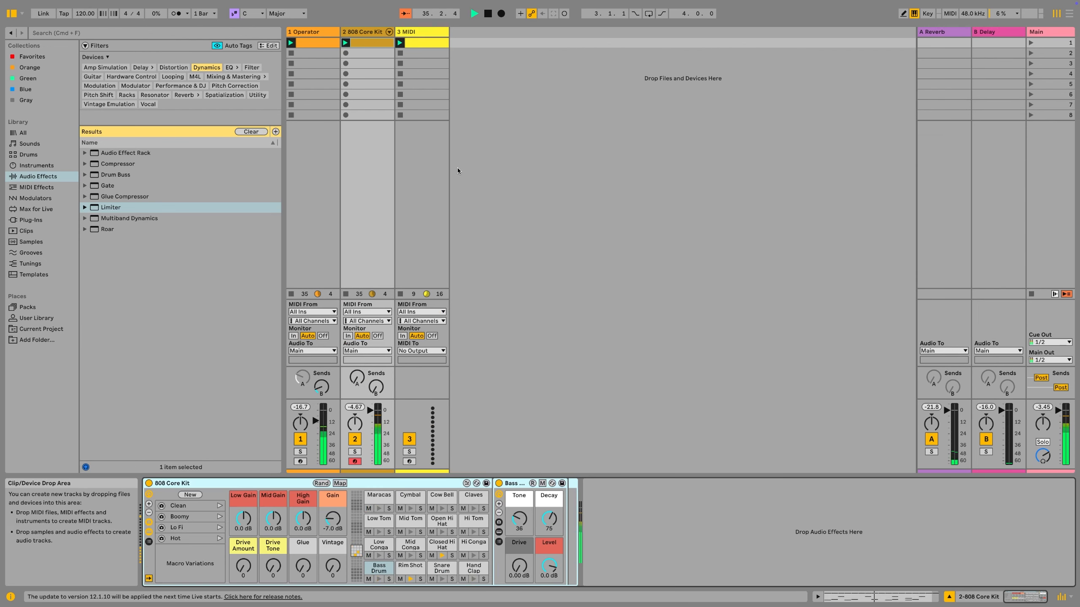